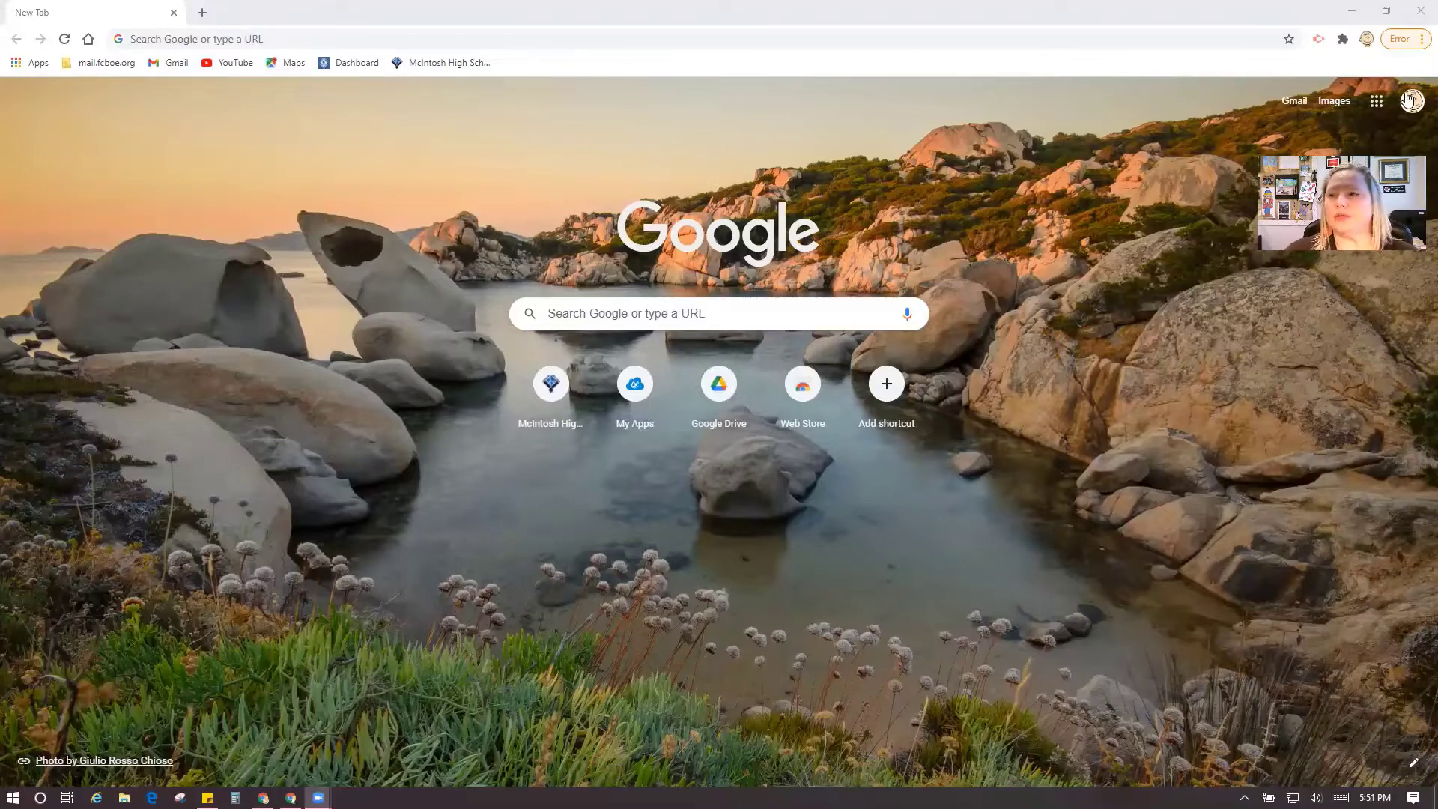
# Open the Classlink link from the mail.fcboe.org bookmarks folder in Chrome
pyautogui.click(105, 63)
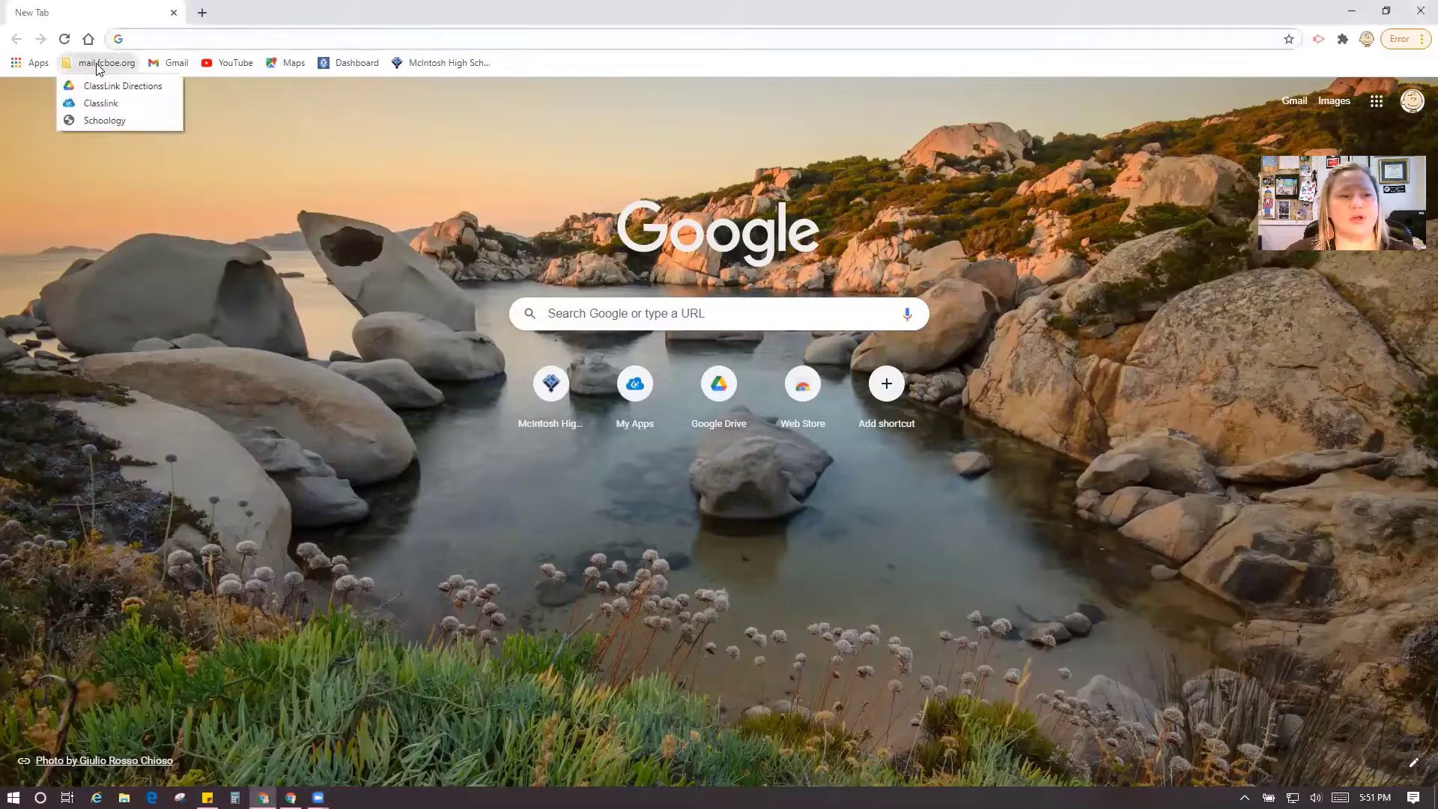
# Launch Infinite Campus Student from the ClassLink app grid
pyautogui.click(110, 103)
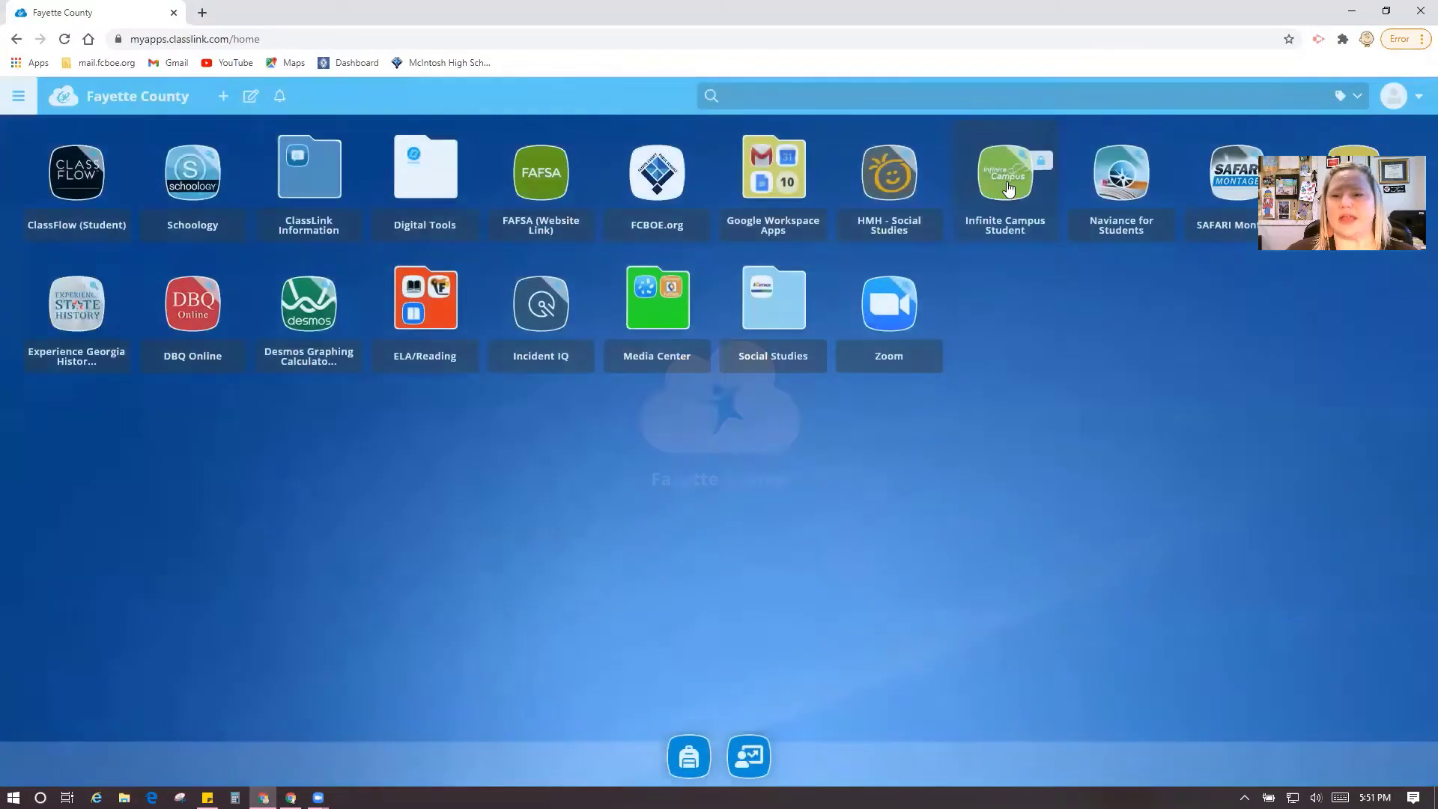
pyautogui.click(1007, 180)
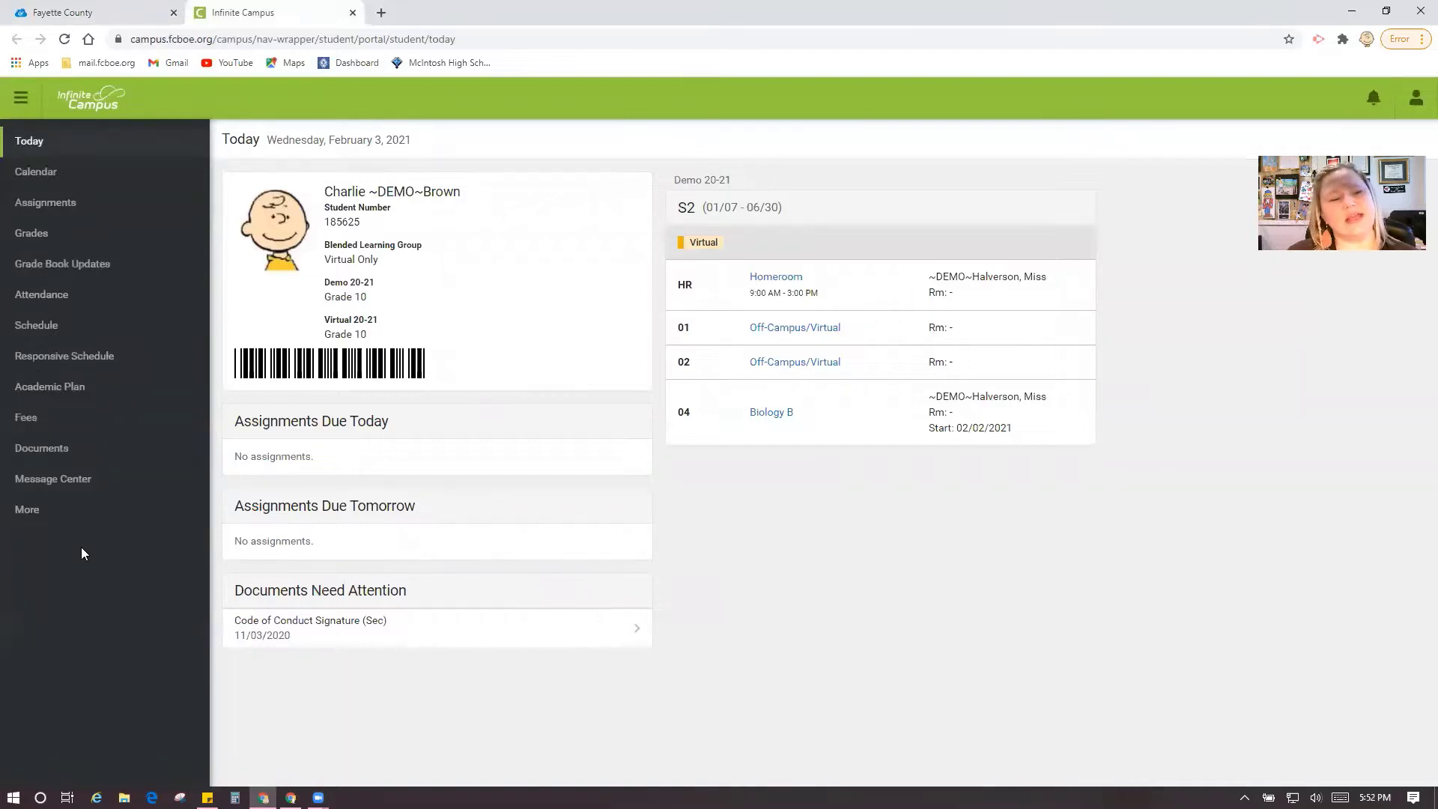
# Open the Academic Plan and proceed with the existing post-grad options
pyautogui.click(64, 387)
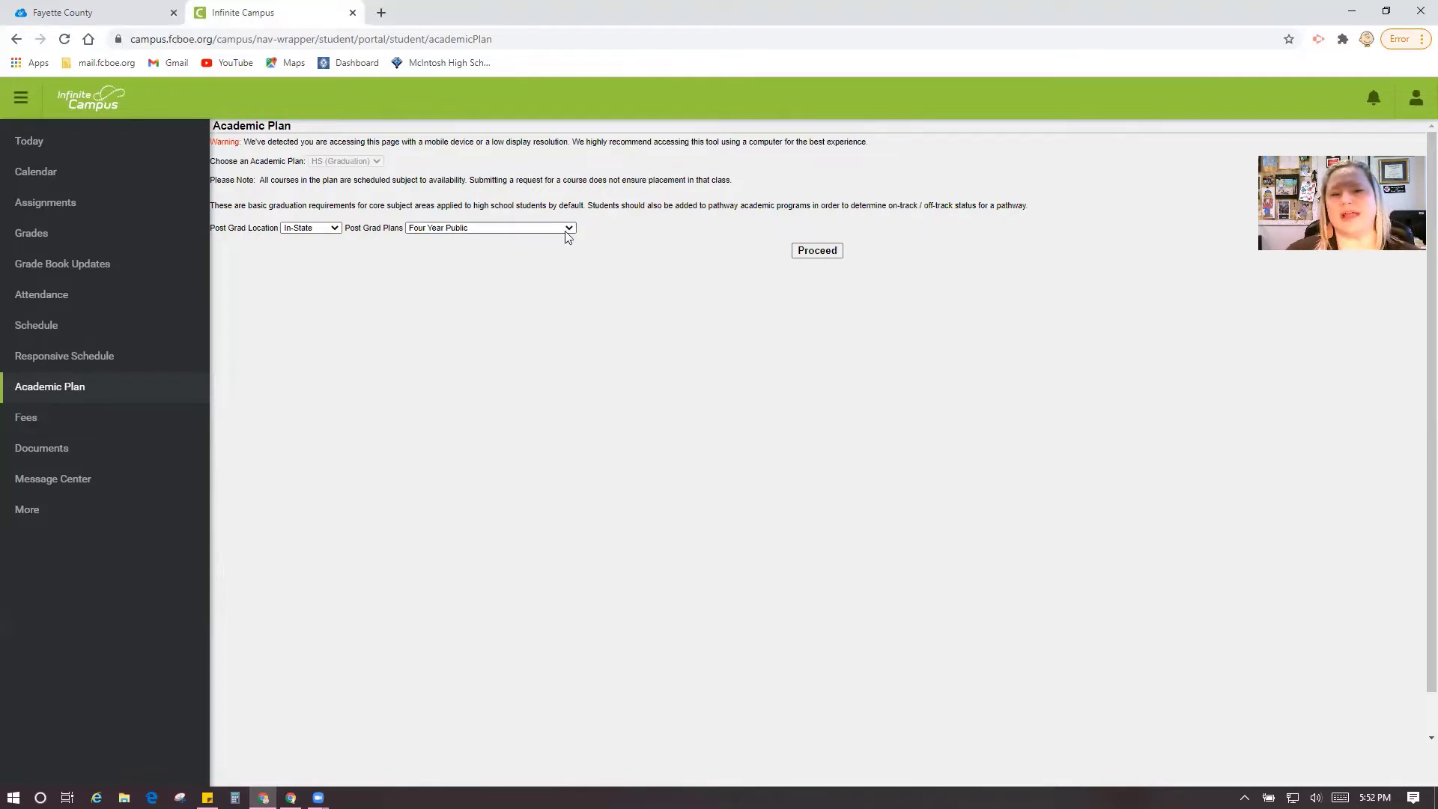
pyautogui.click(813, 252)
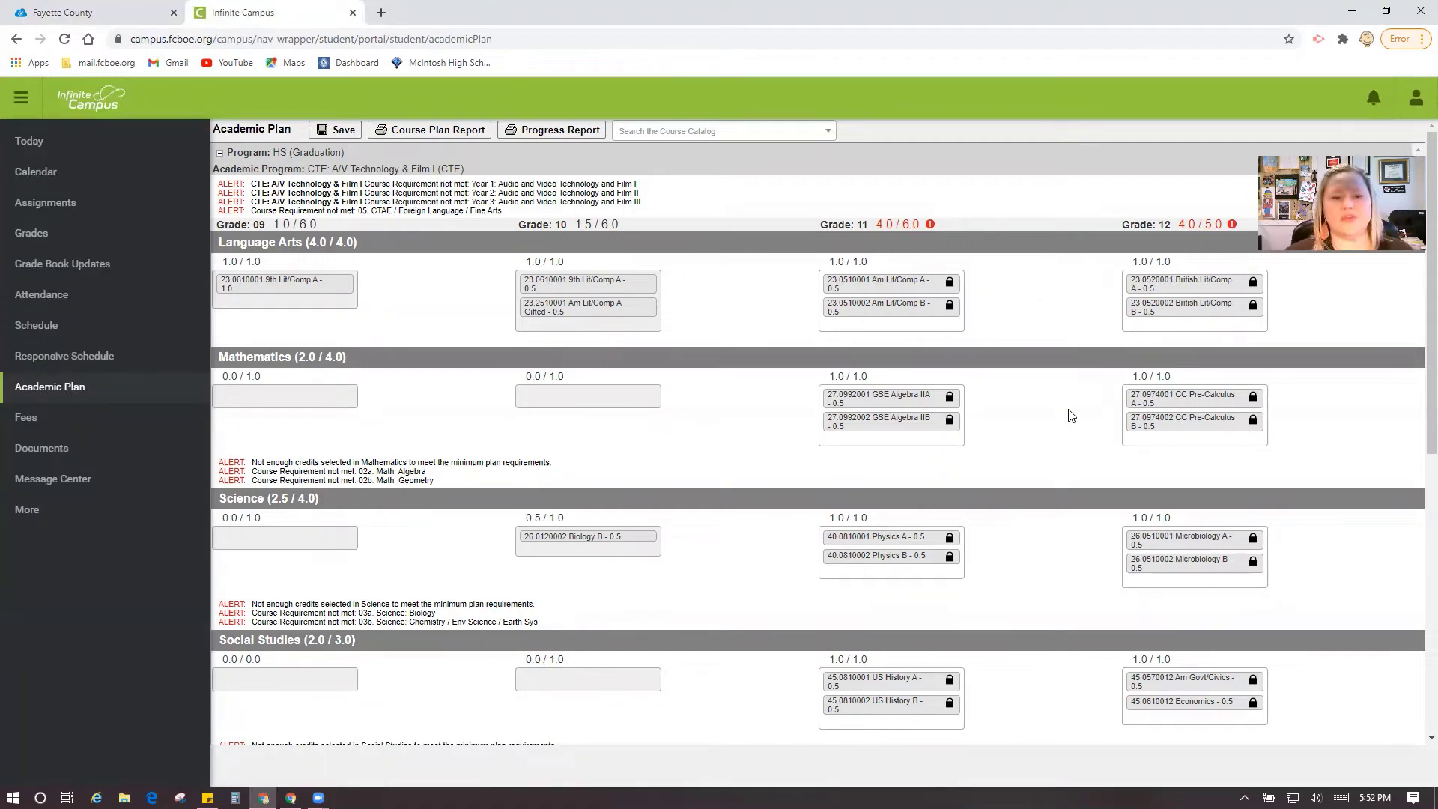
pyautogui.scroll(-1, 1069, 410)
pyautogui.scroll(1, 1070, 417)
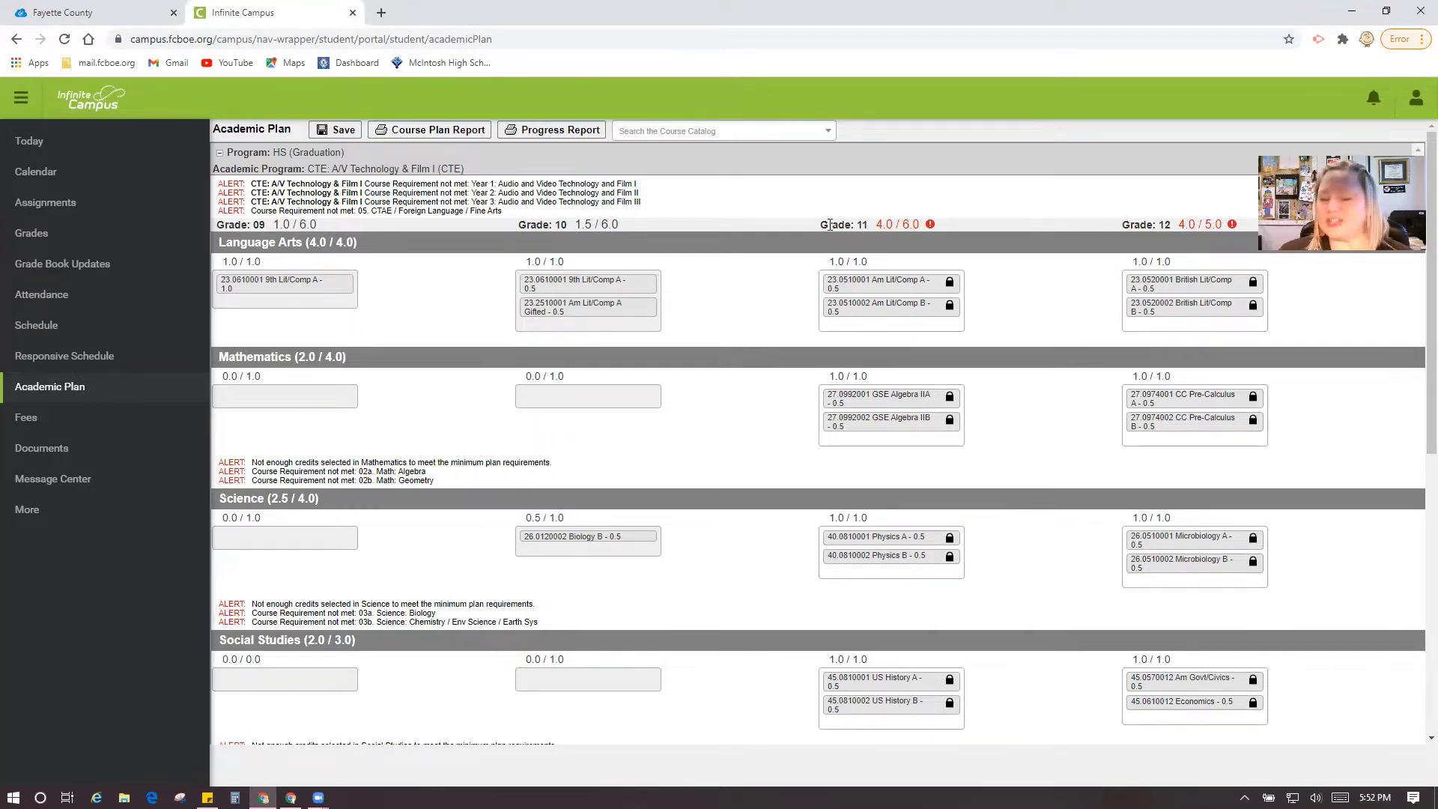
pyautogui.moveTo(862, 224)
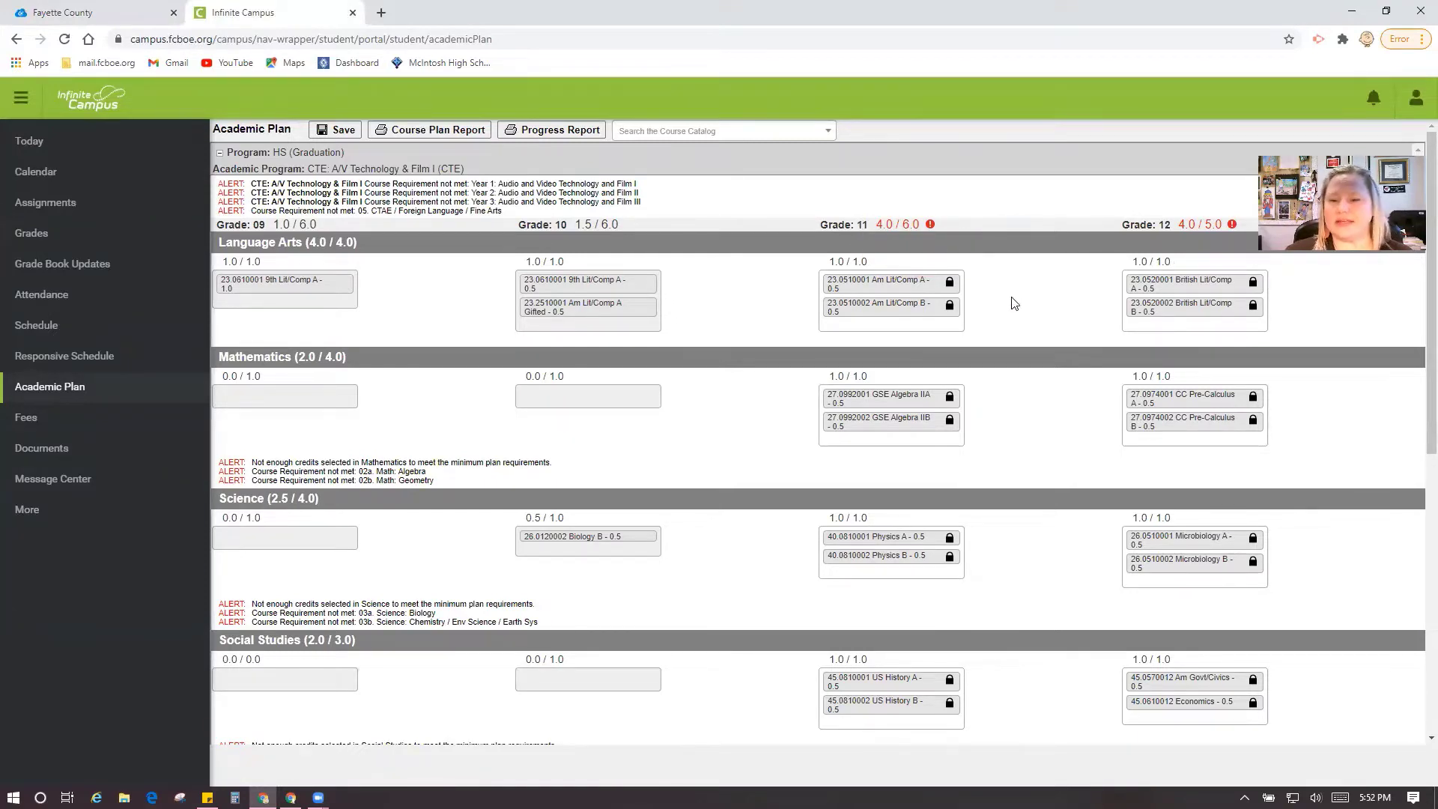
pyautogui.scroll(-1, 1023, 300)
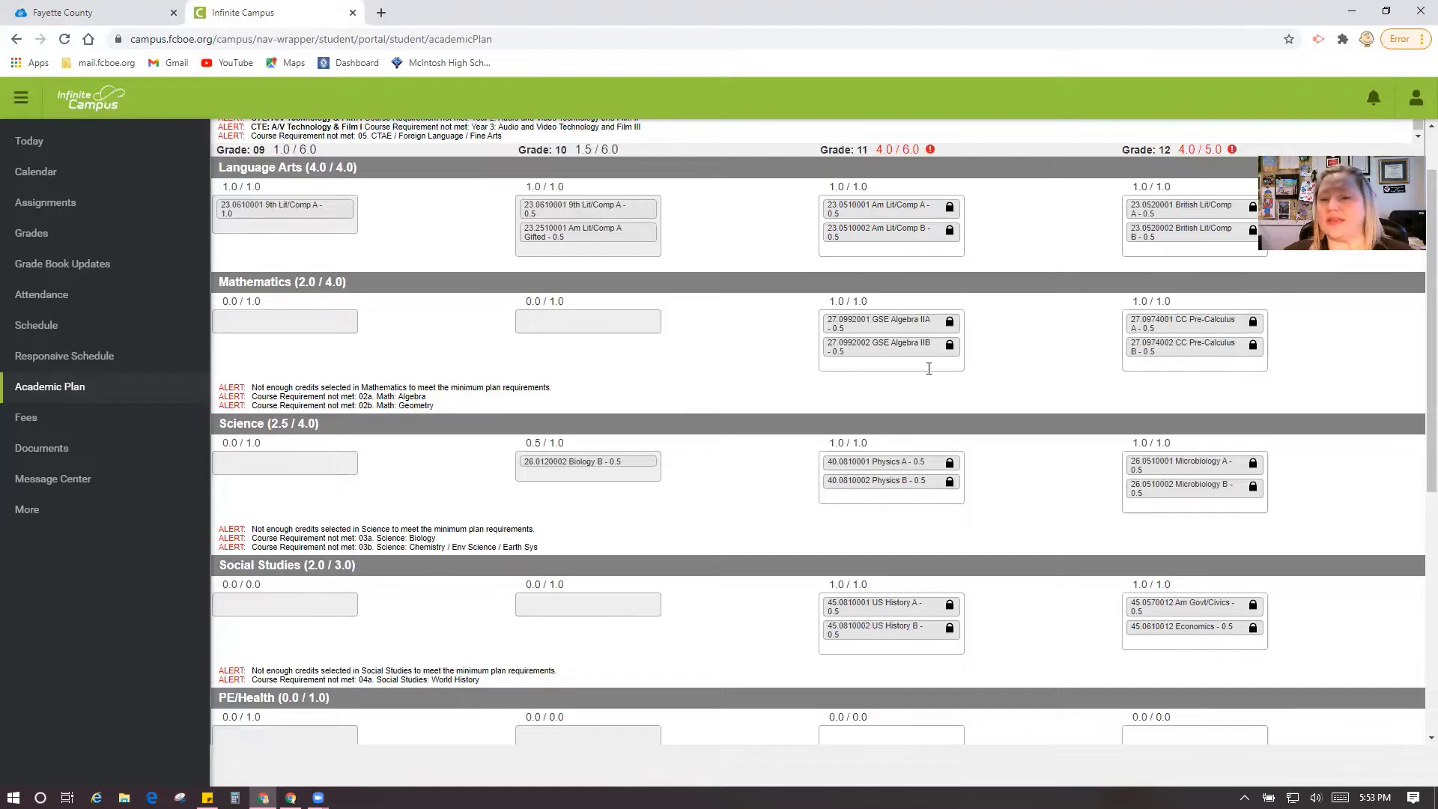
pyautogui.scroll(-1, 929, 368)
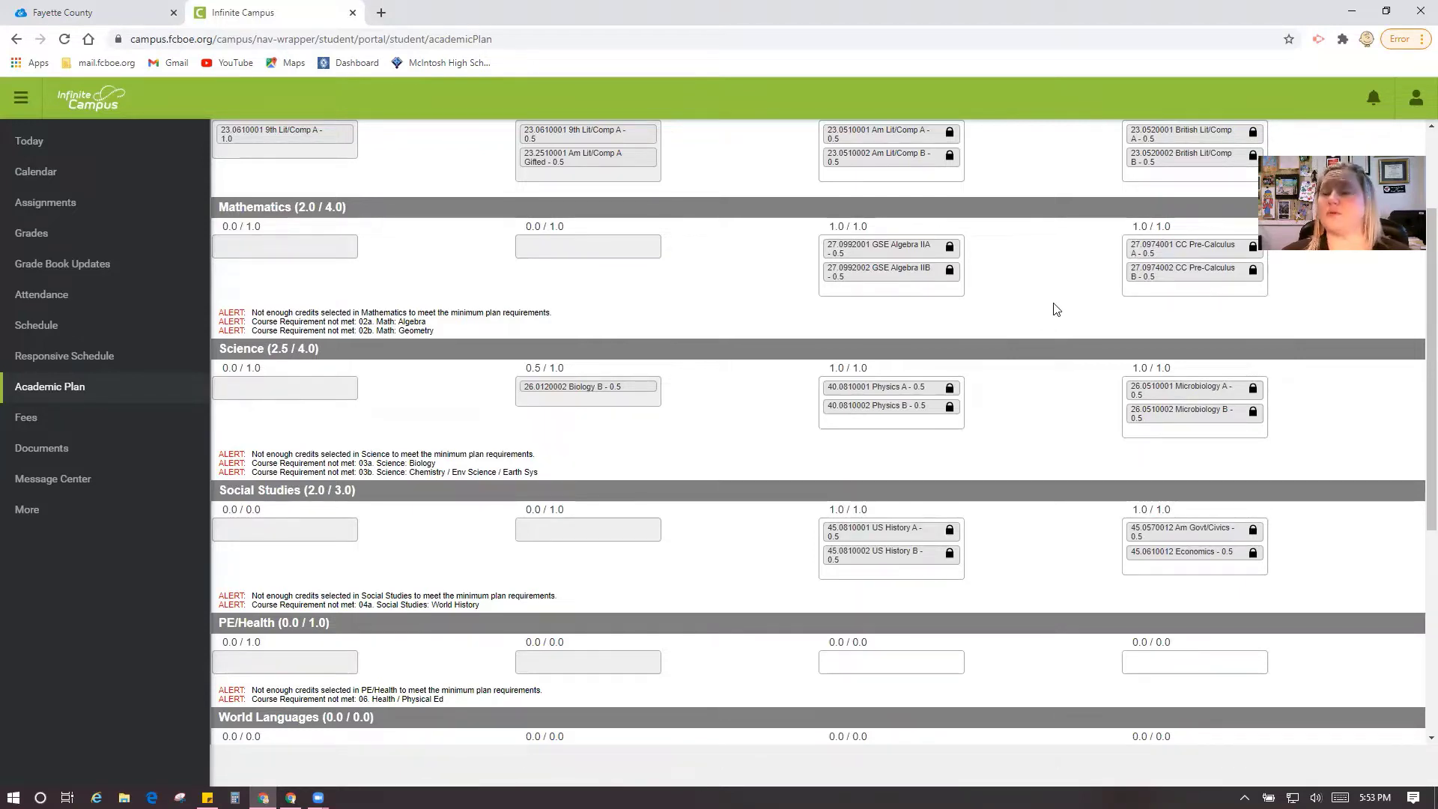
pyautogui.scroll(-1, 1064, 315)
pyautogui.scroll(-1, 1068, 349)
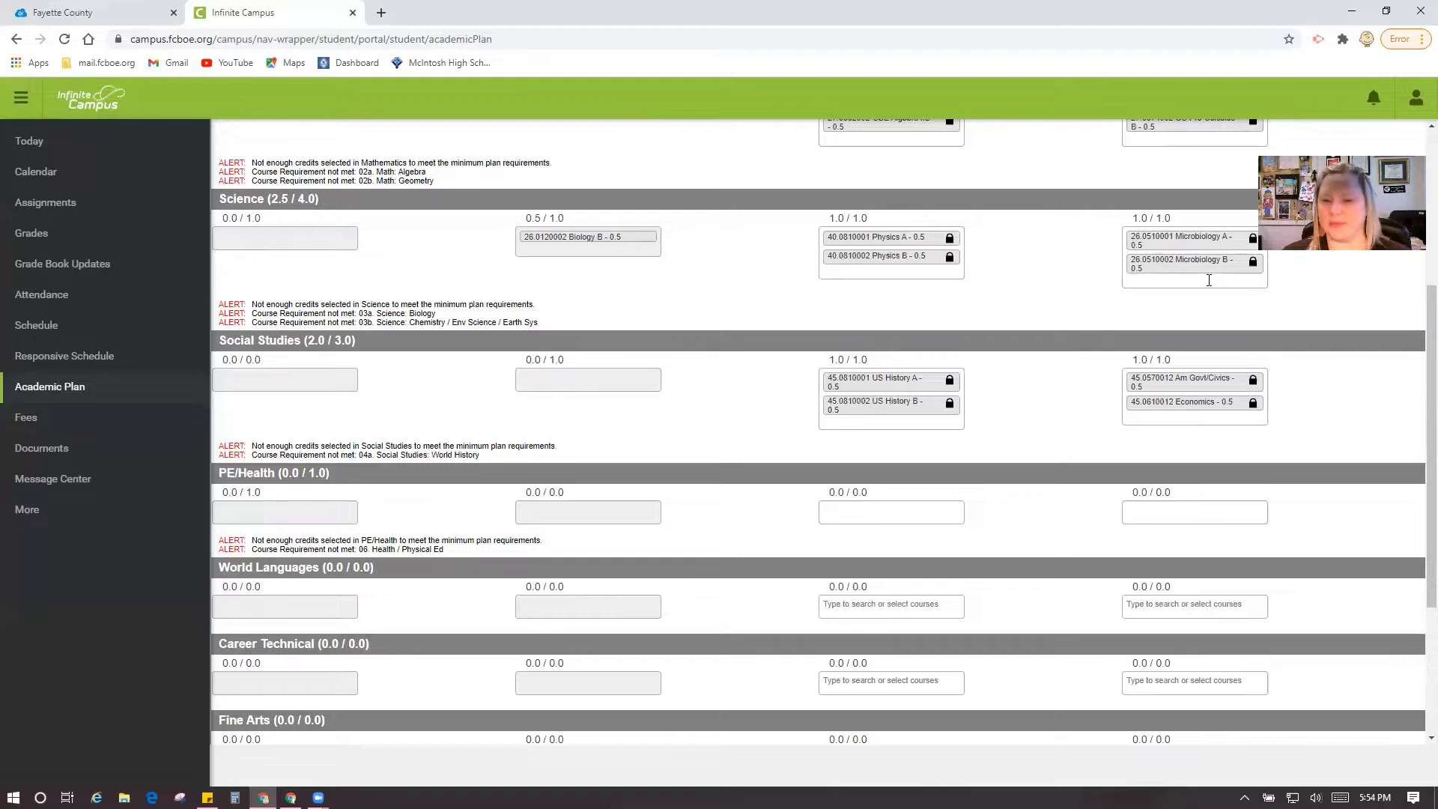
pyautogui.scroll(-1, 1057, 409)
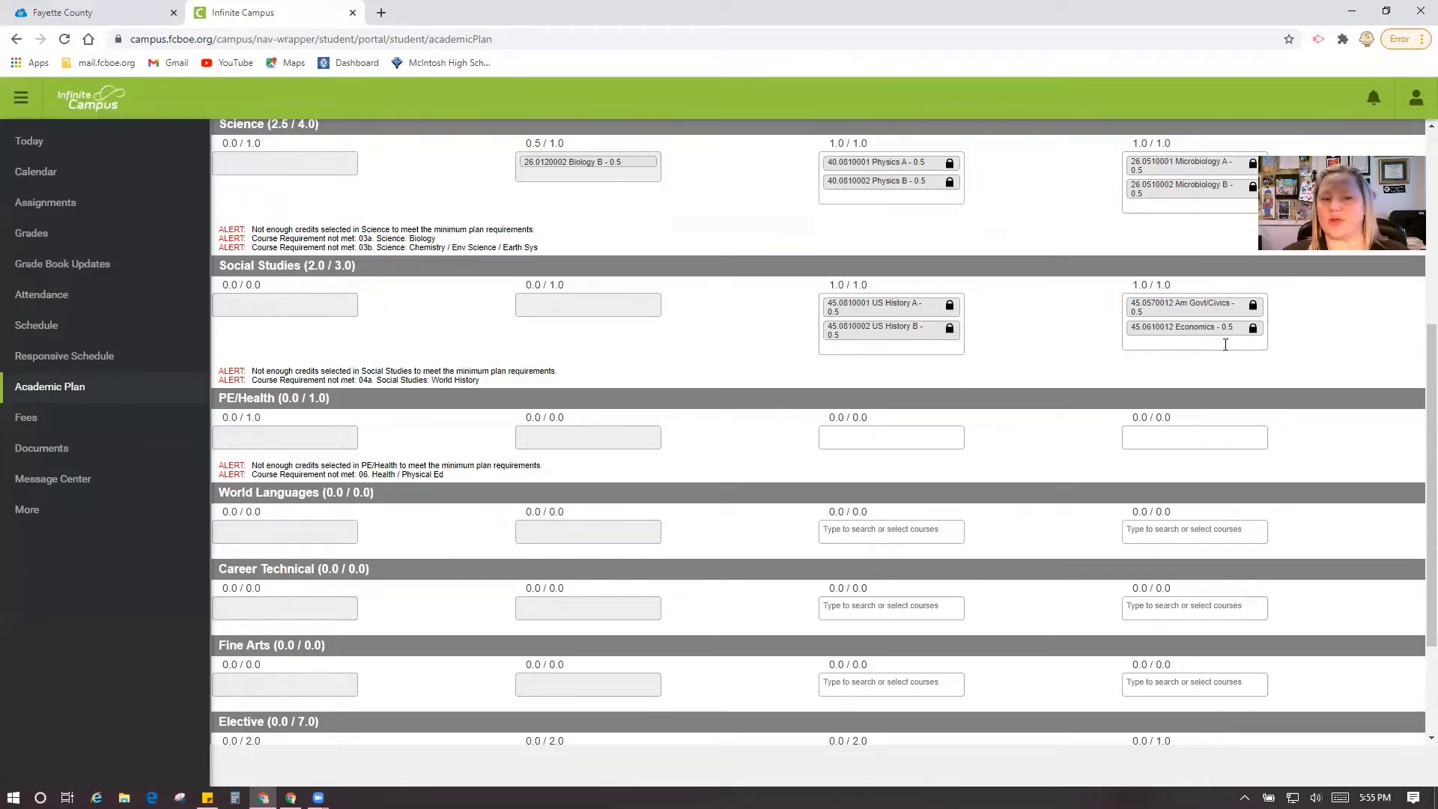
pyautogui.scroll(-1, 1226, 345)
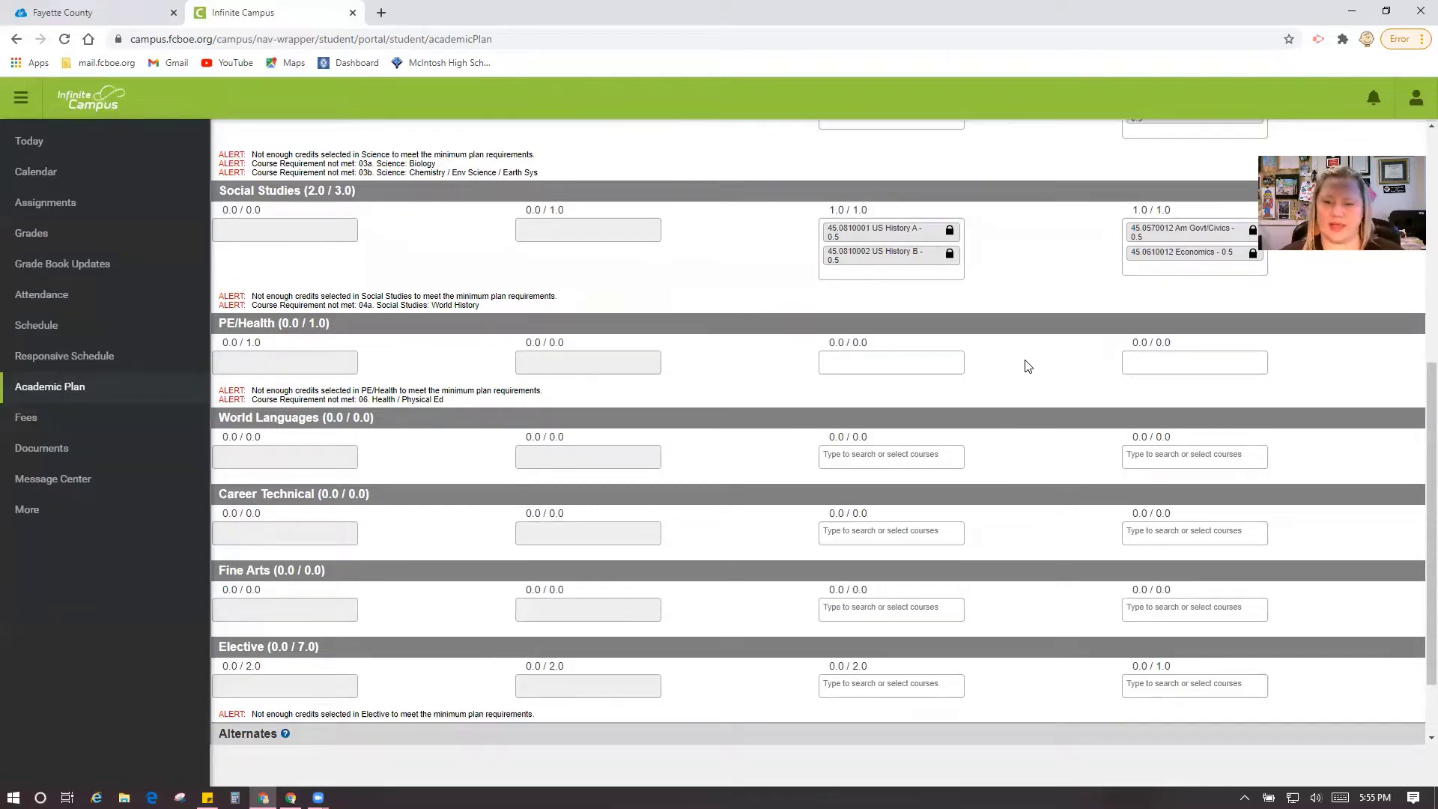
pyautogui.scroll(6, 1034, 371)
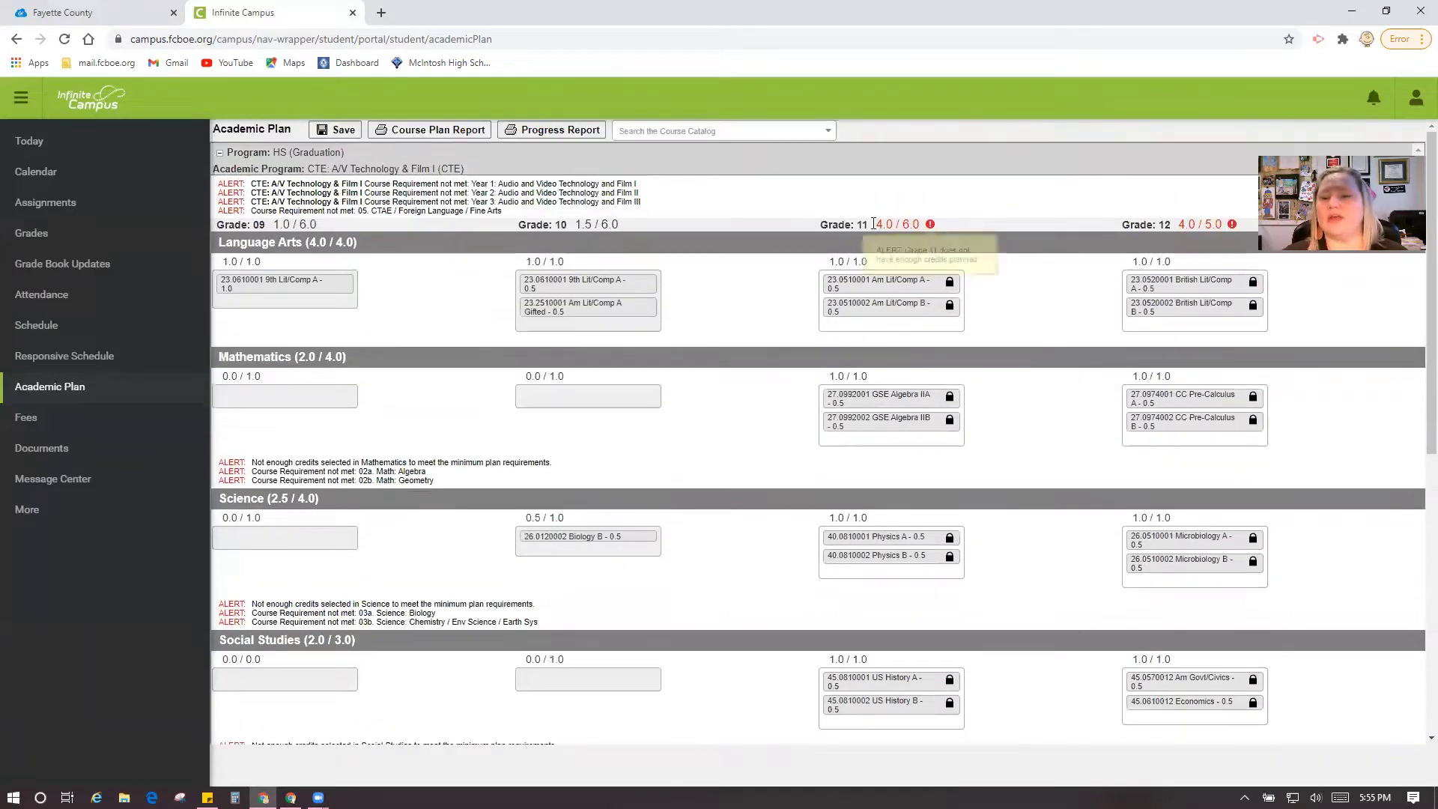
pyautogui.moveTo(929, 225)
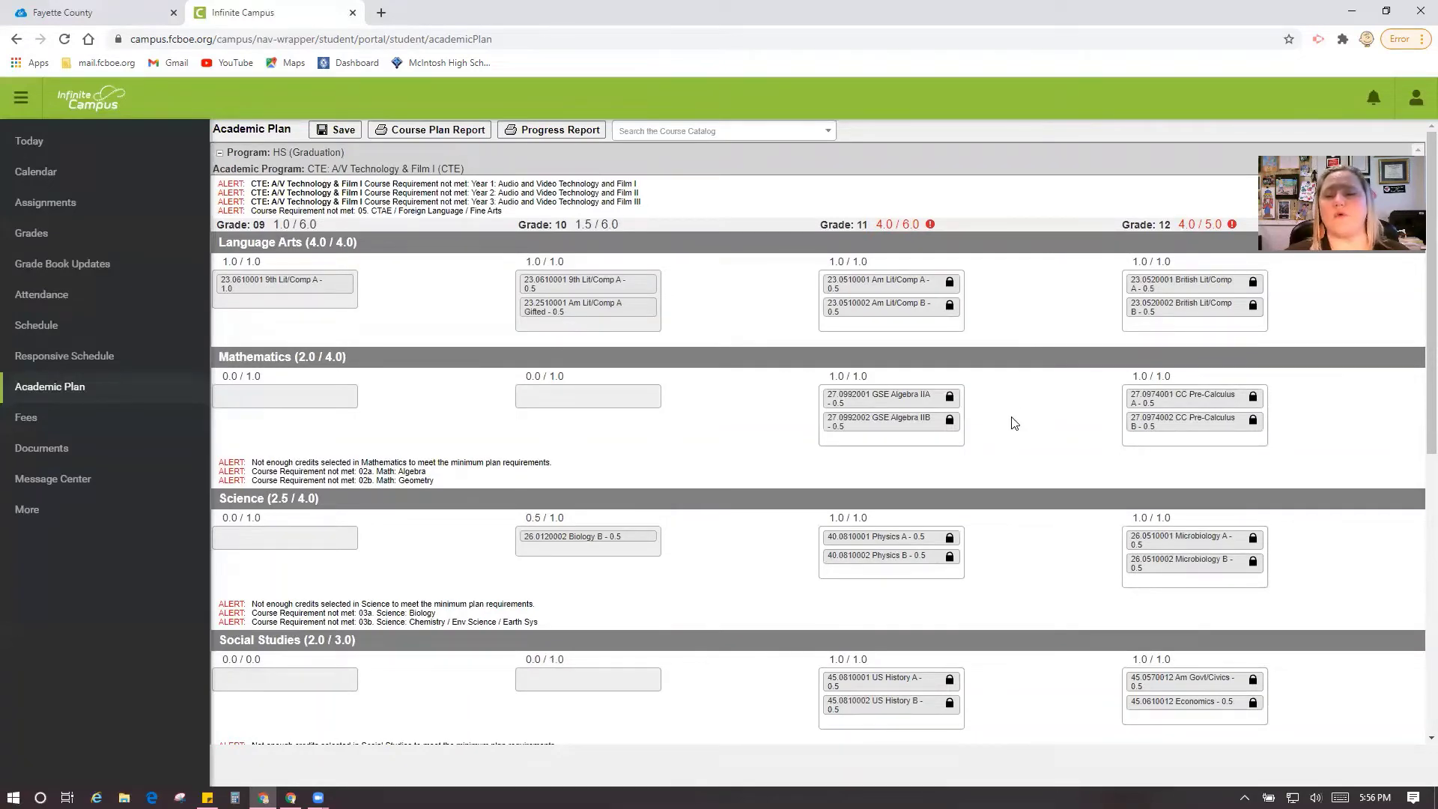
pyautogui.scroll(-4, 1021, 487)
pyautogui.scroll(-2, 1021, 539)
pyautogui.scroll(-2, 1034, 507)
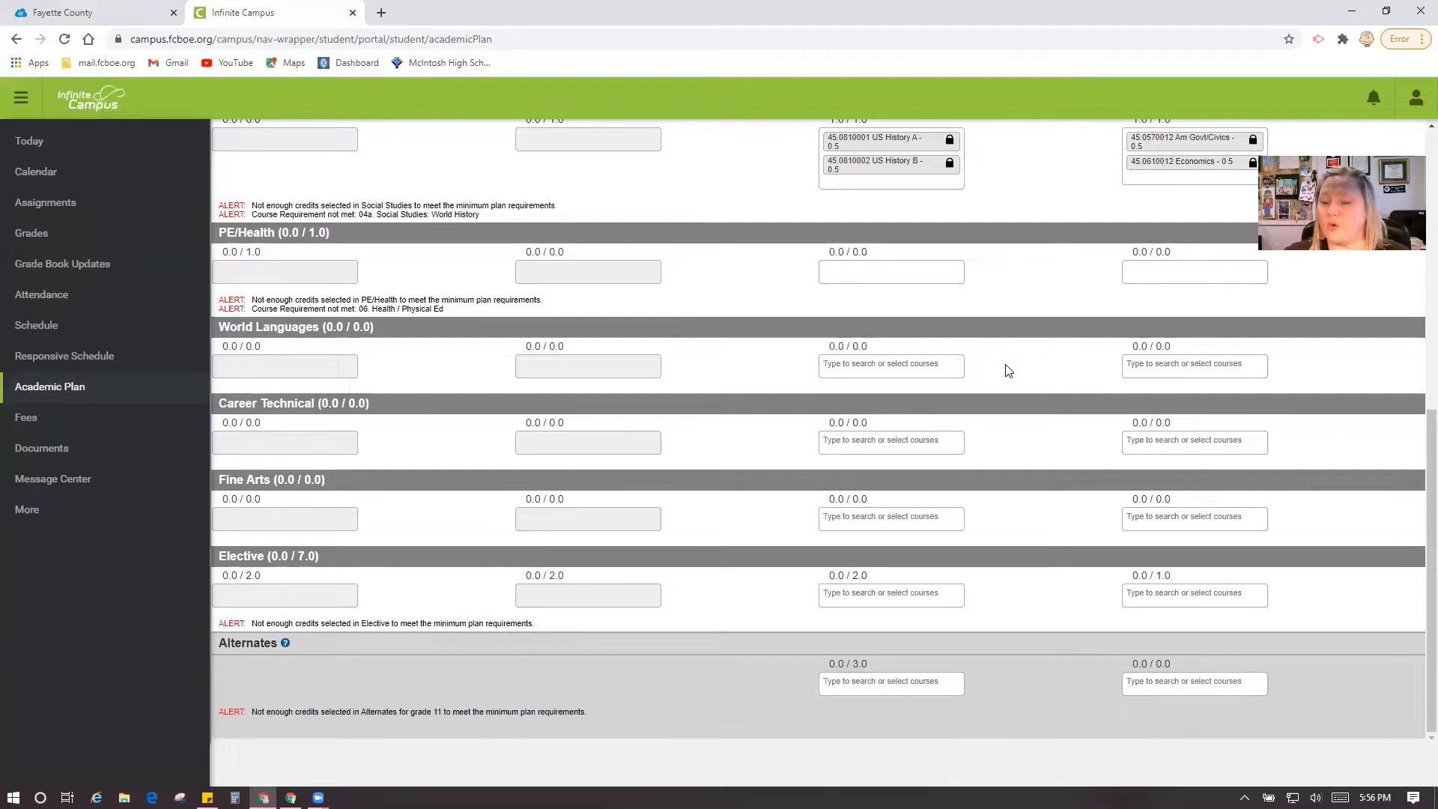
# Add 60.0710001 Spanish IA (0.5 credit) to Grade 11 World Languages
pyautogui.click(888, 365)
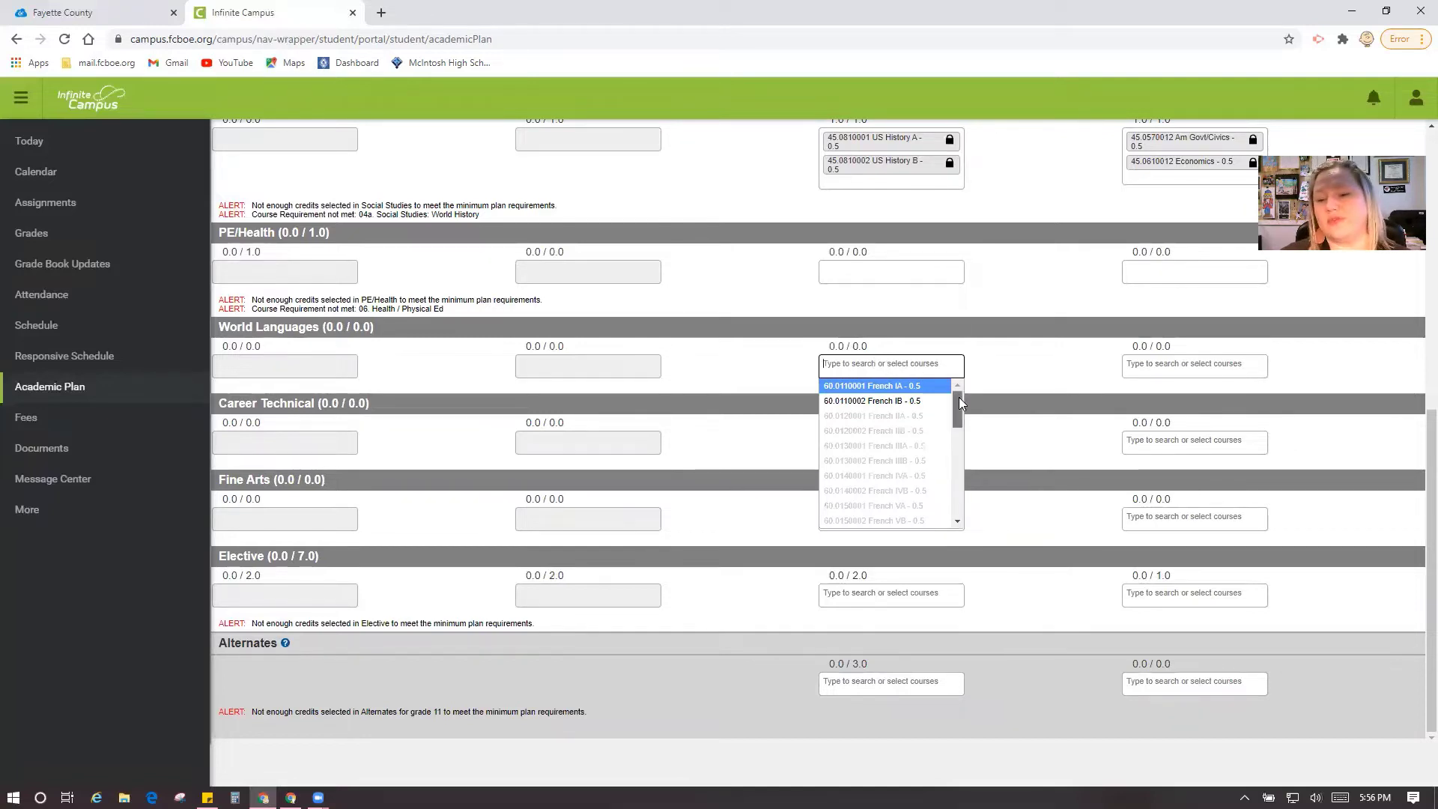
pyautogui.moveTo(959, 397)
pyautogui.mouseDown()
pyautogui.moveTo(956, 490)
pyautogui.moveTo(959, 424)
pyautogui.mouseUp()
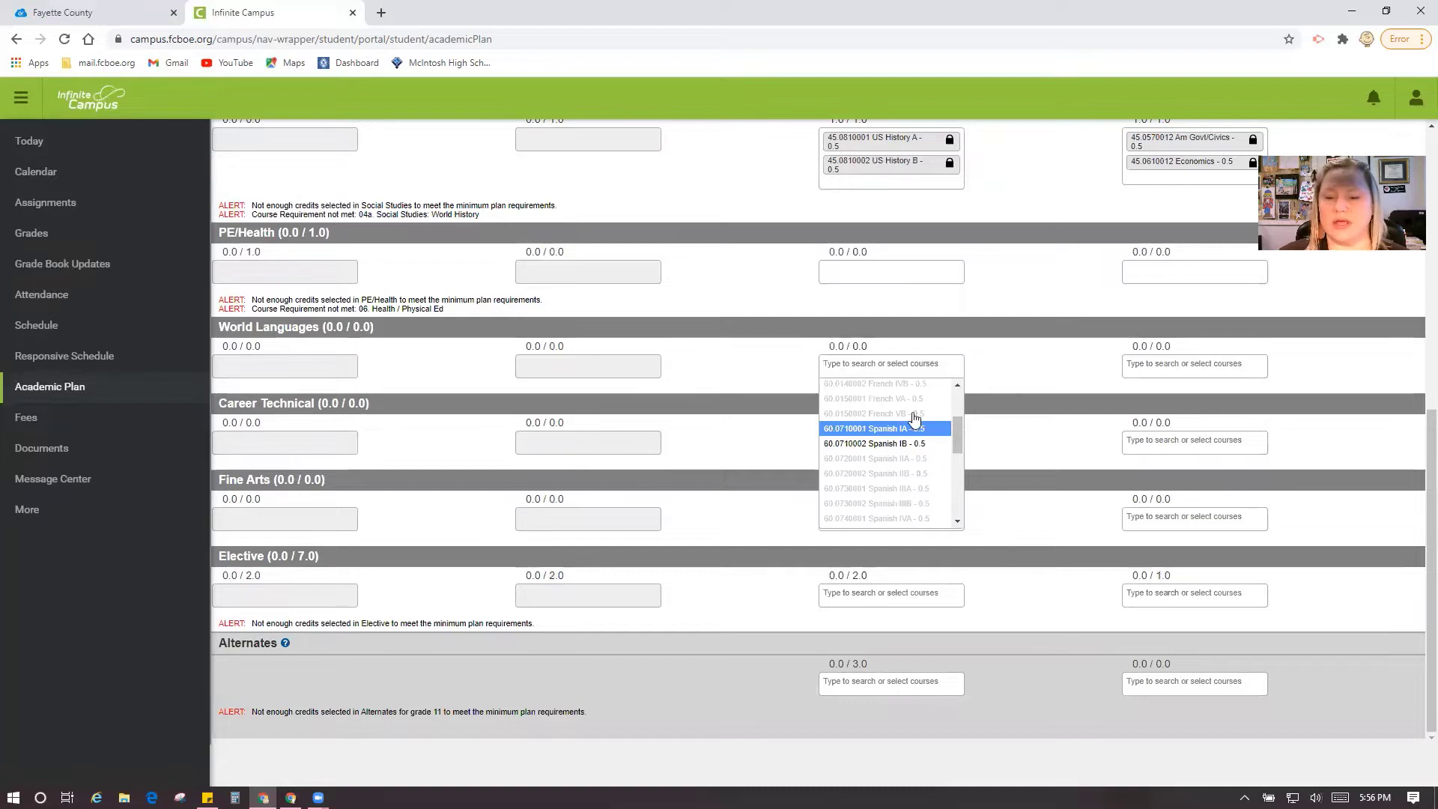
pyautogui.click(895, 428)
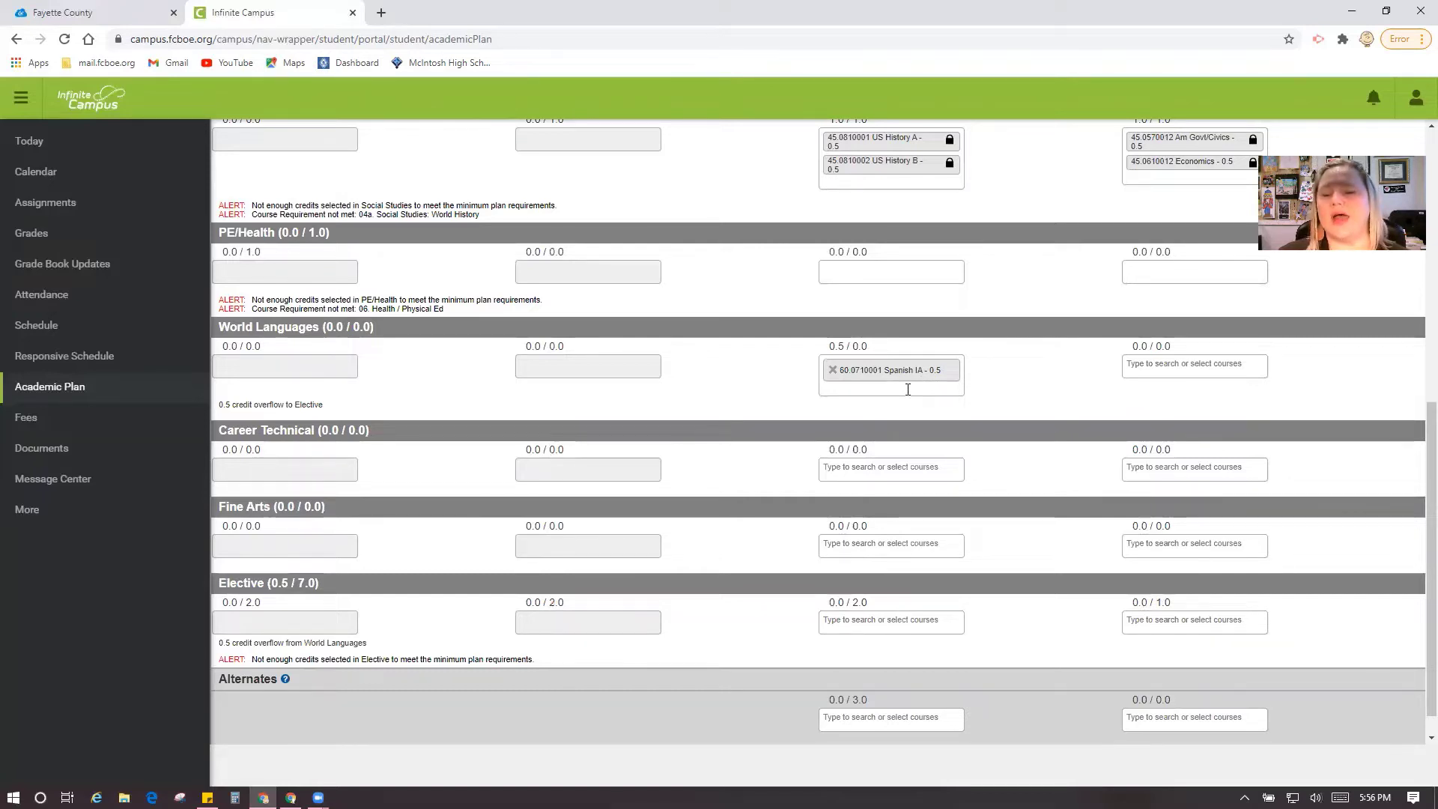
# Add 60.0710002 Spanish IB (0.5 credit) alongside Spanish IA in Grade 11 World Languages
pyautogui.scroll(7, 956, 386)
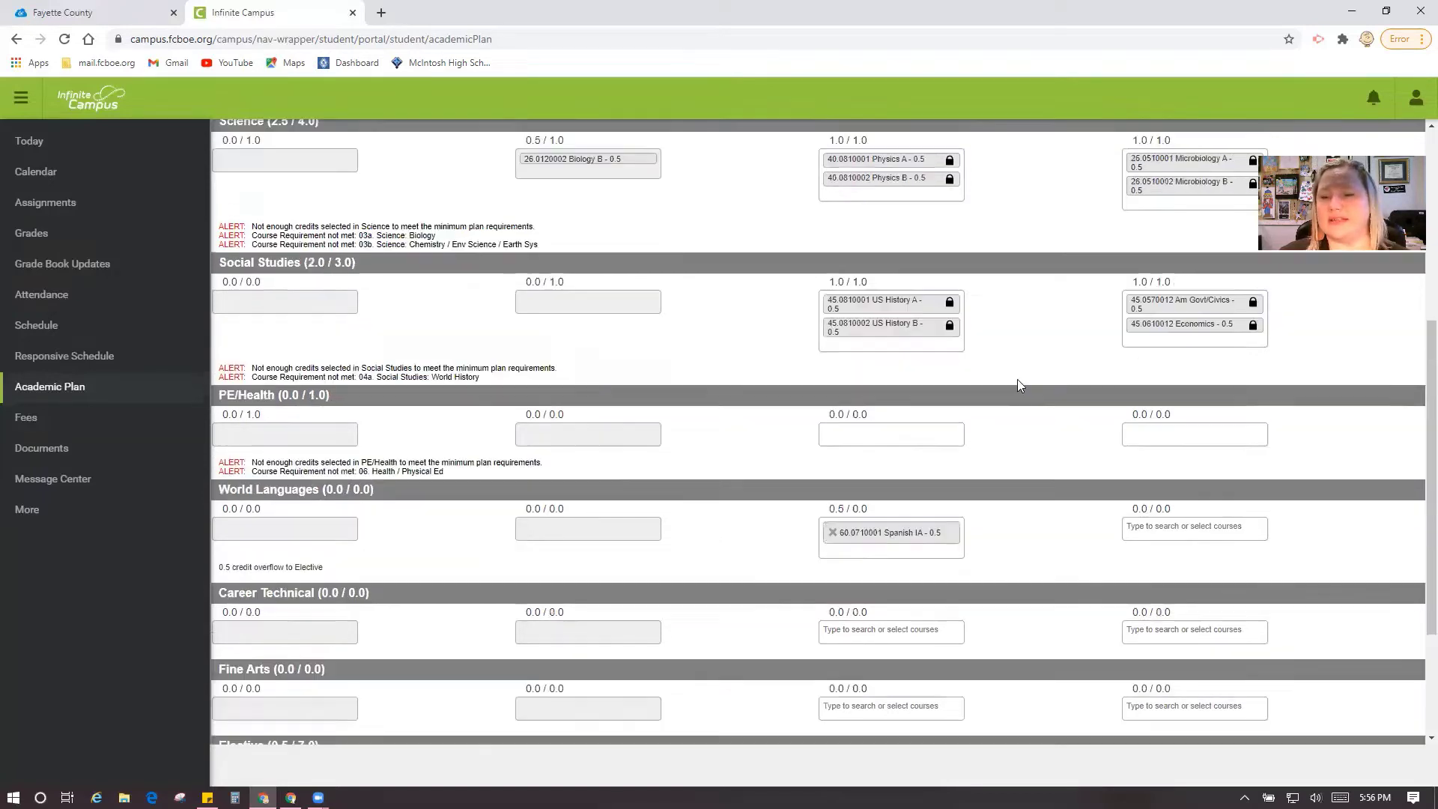
pyautogui.moveTo(887, 230)
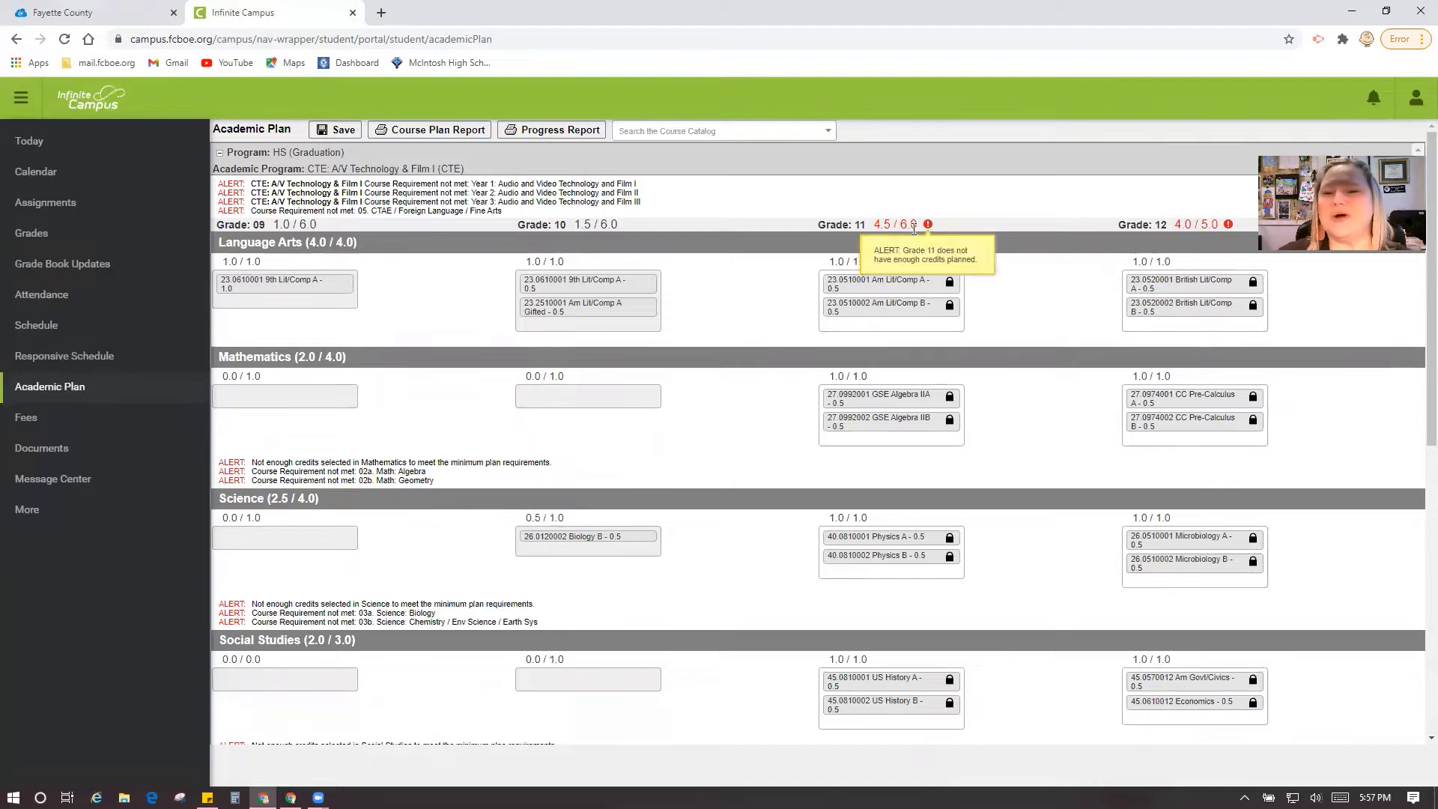
pyautogui.scroll(-5, 1038, 390)
pyautogui.scroll(-2, 1036, 385)
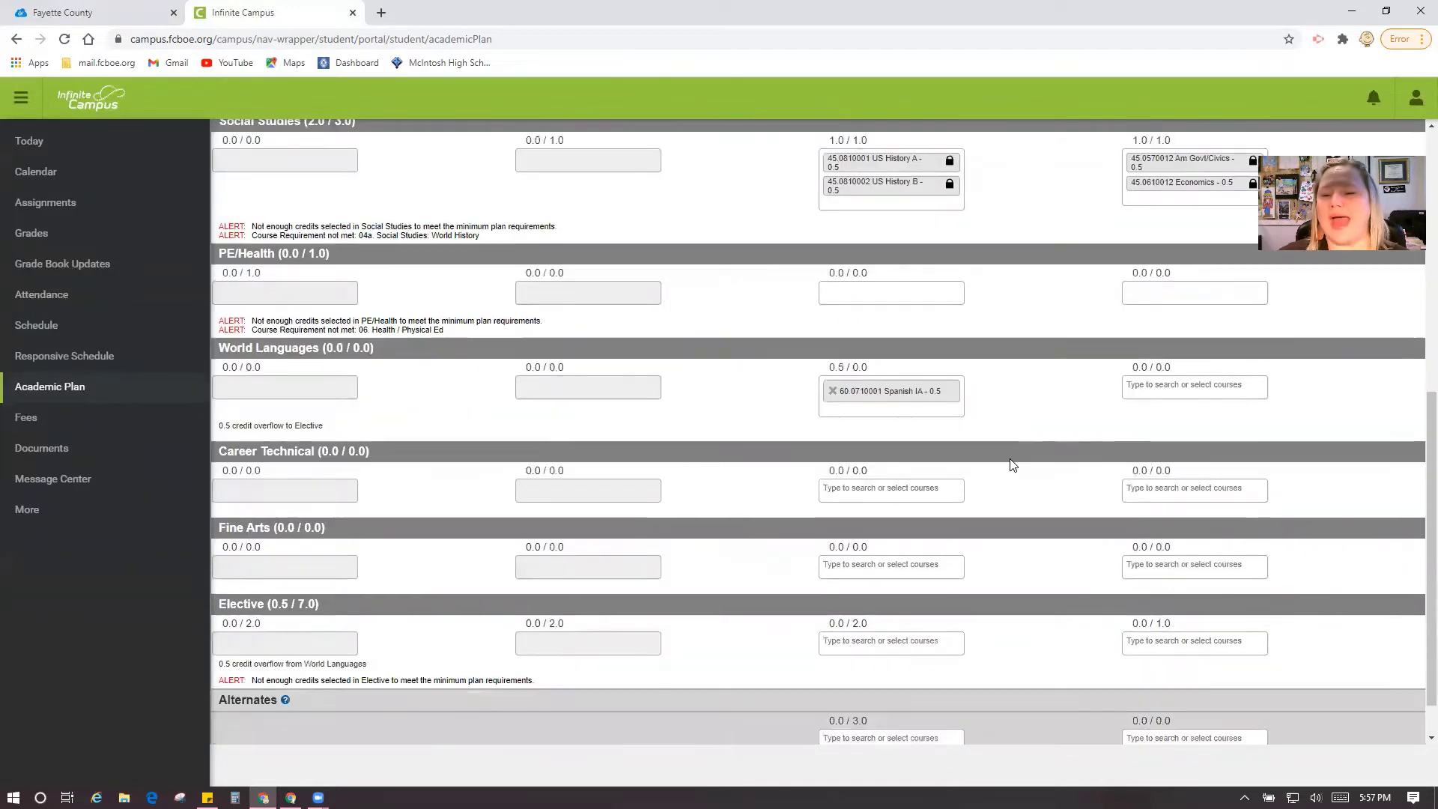
pyautogui.click(921, 403)
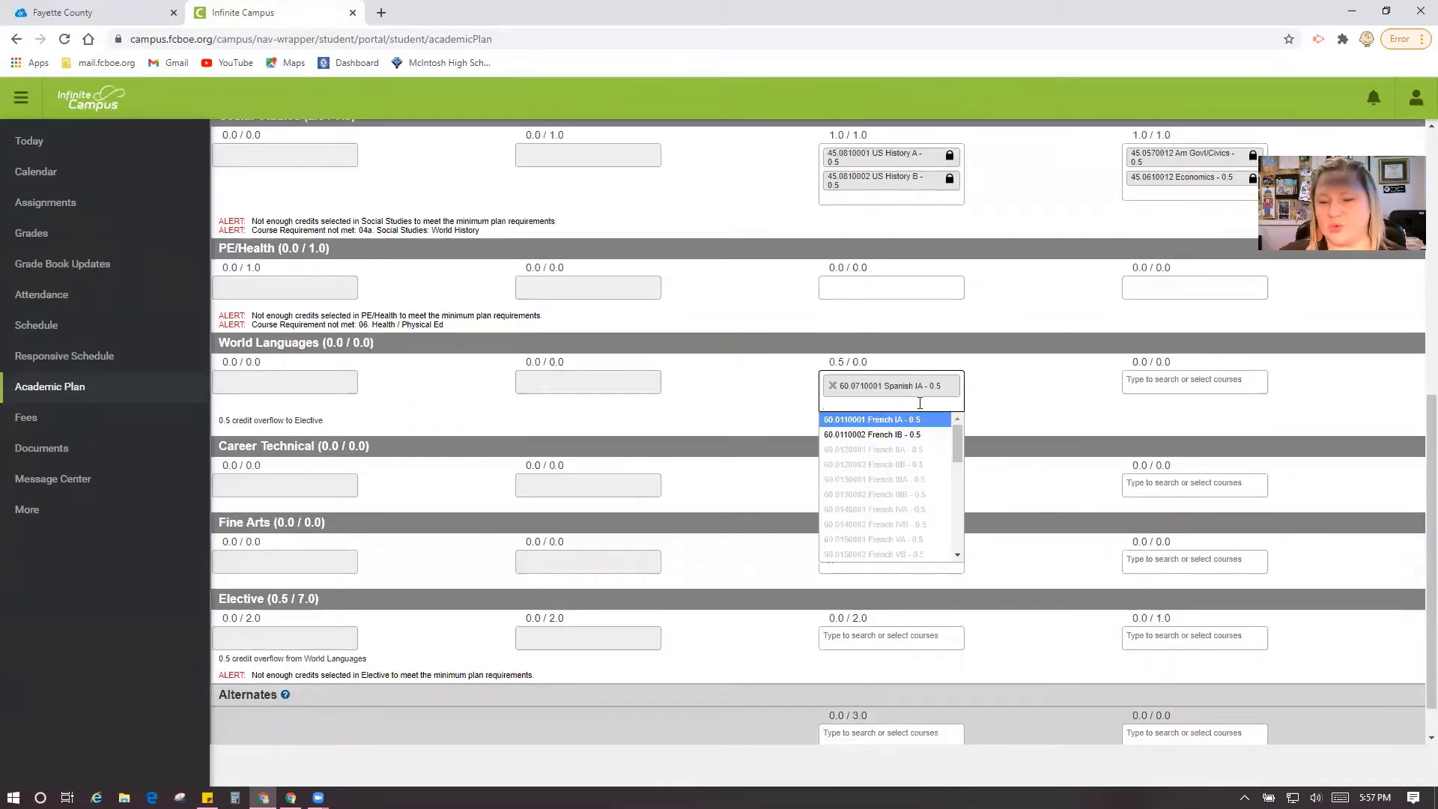
pyautogui.scroll(-1, 921, 468)
pyautogui.click(884, 424)
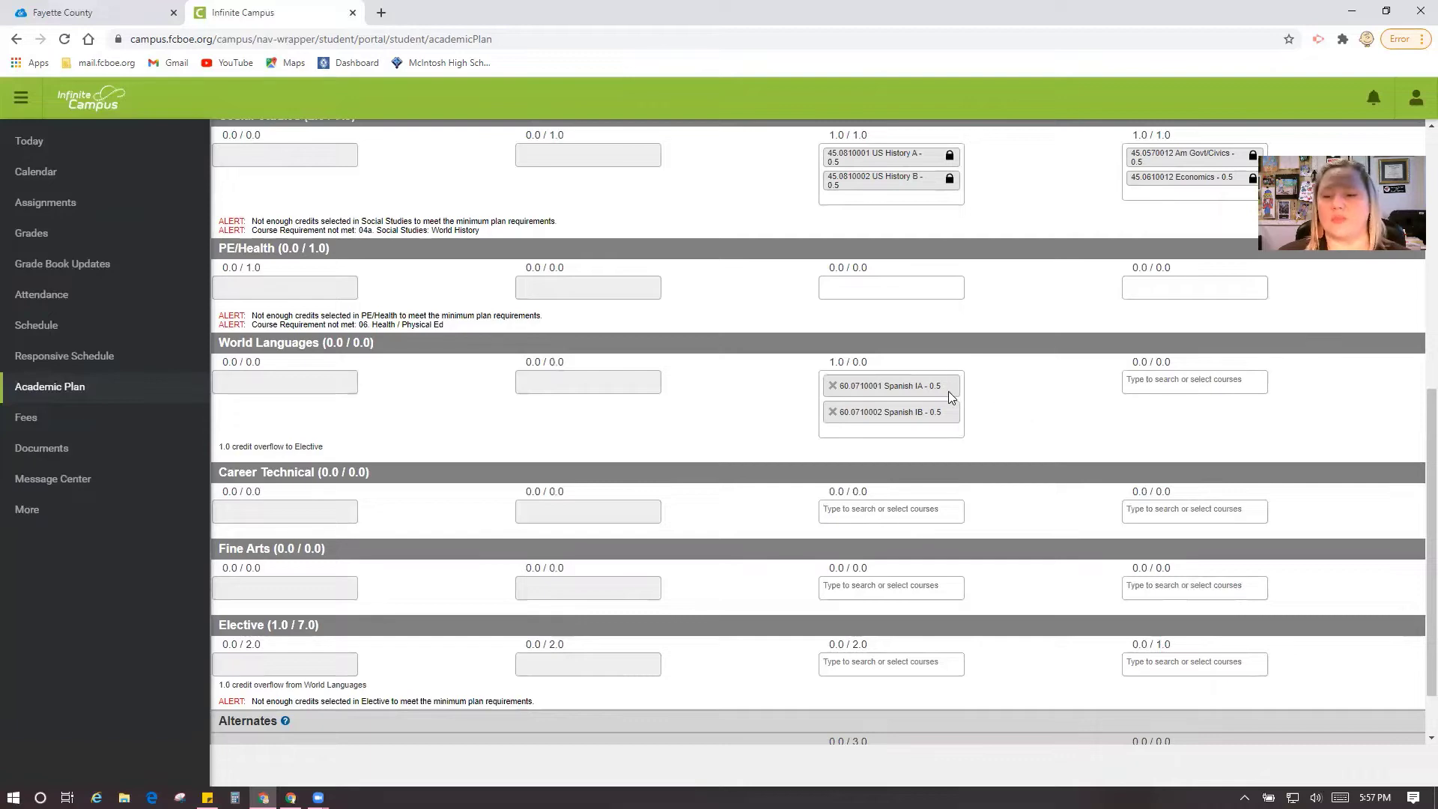
pyautogui.scroll(1, 1023, 369)
pyautogui.scroll(6, 1020, 360)
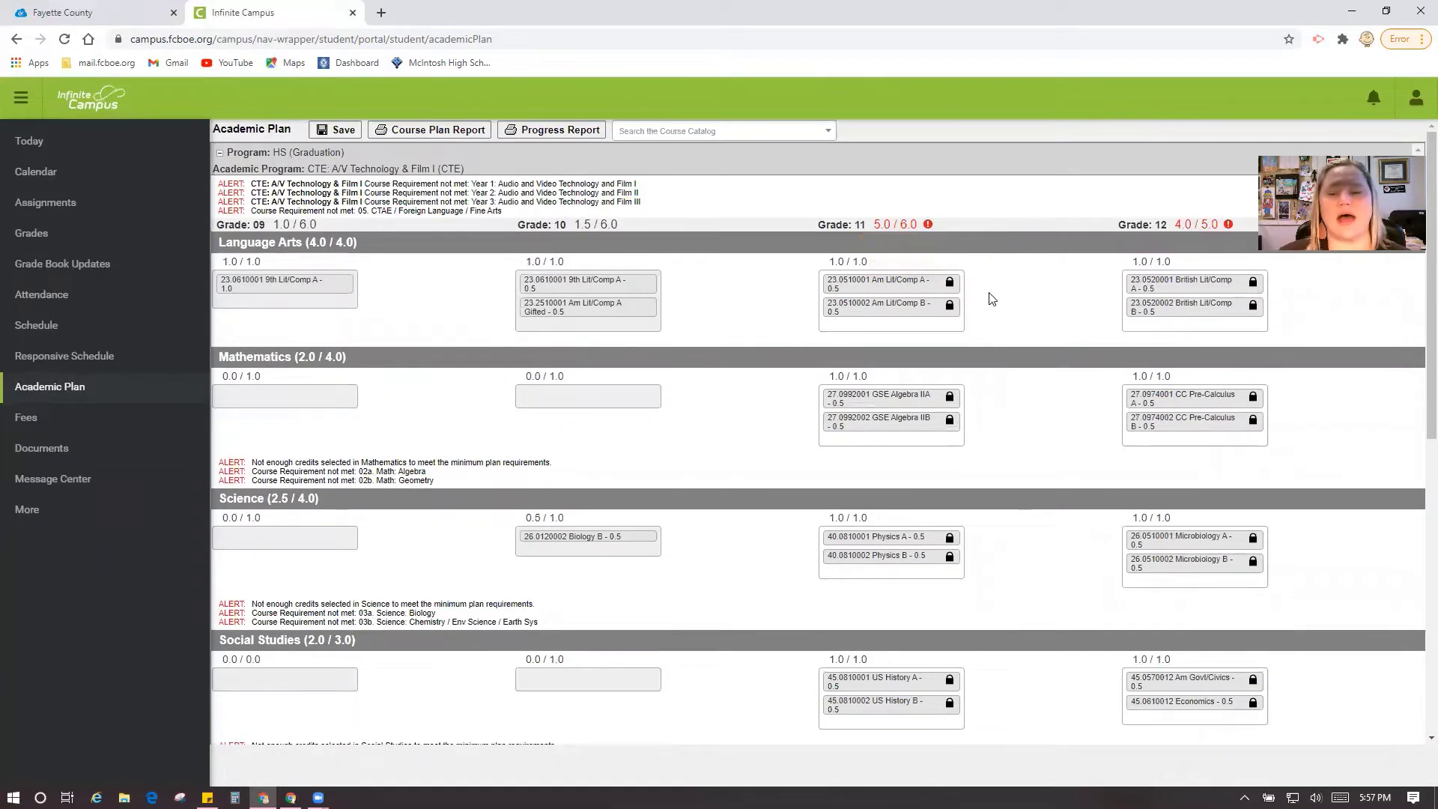
pyautogui.scroll(-3, 1011, 315)
pyautogui.scroll(-4, 1025, 375)
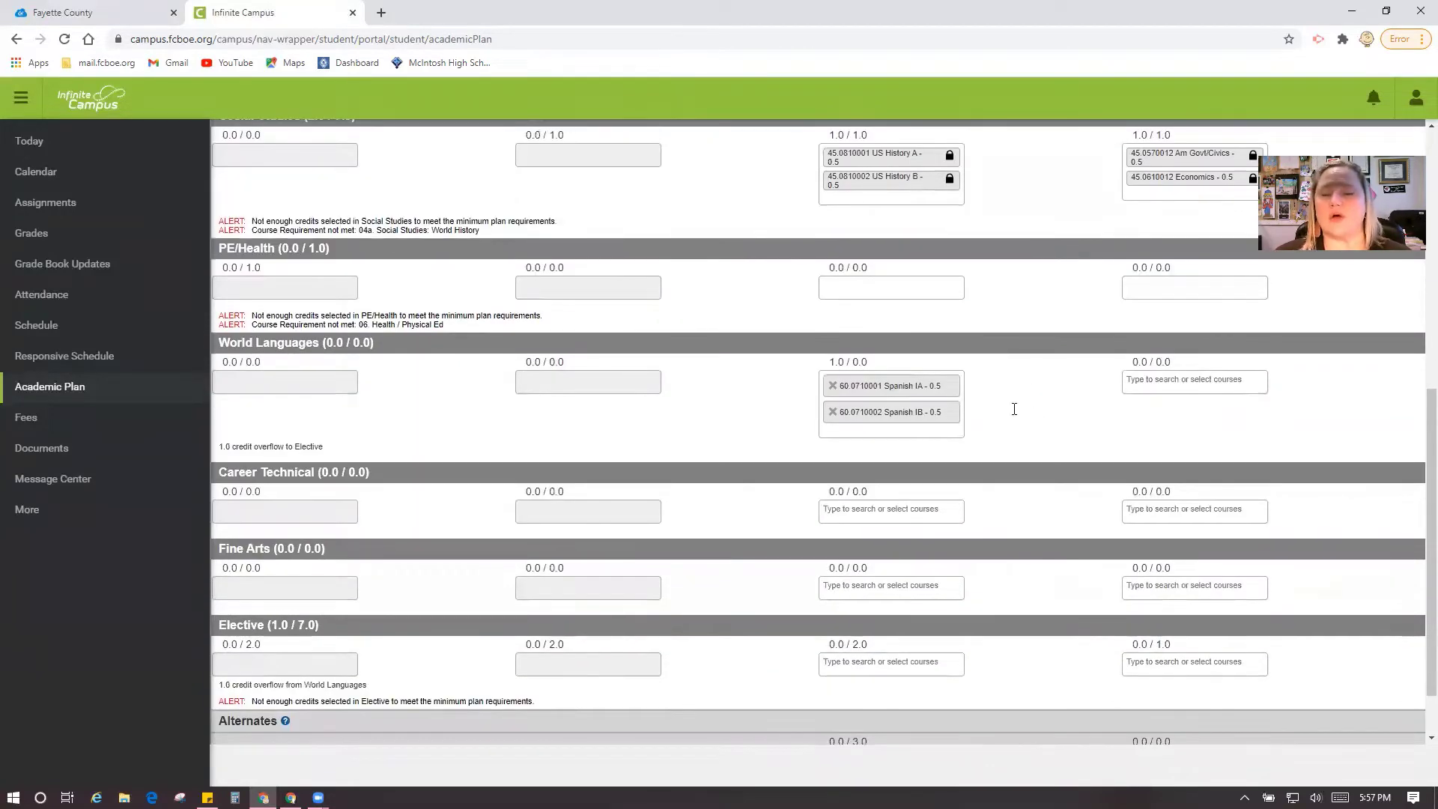
pyautogui.scroll(-2, 1016, 418)
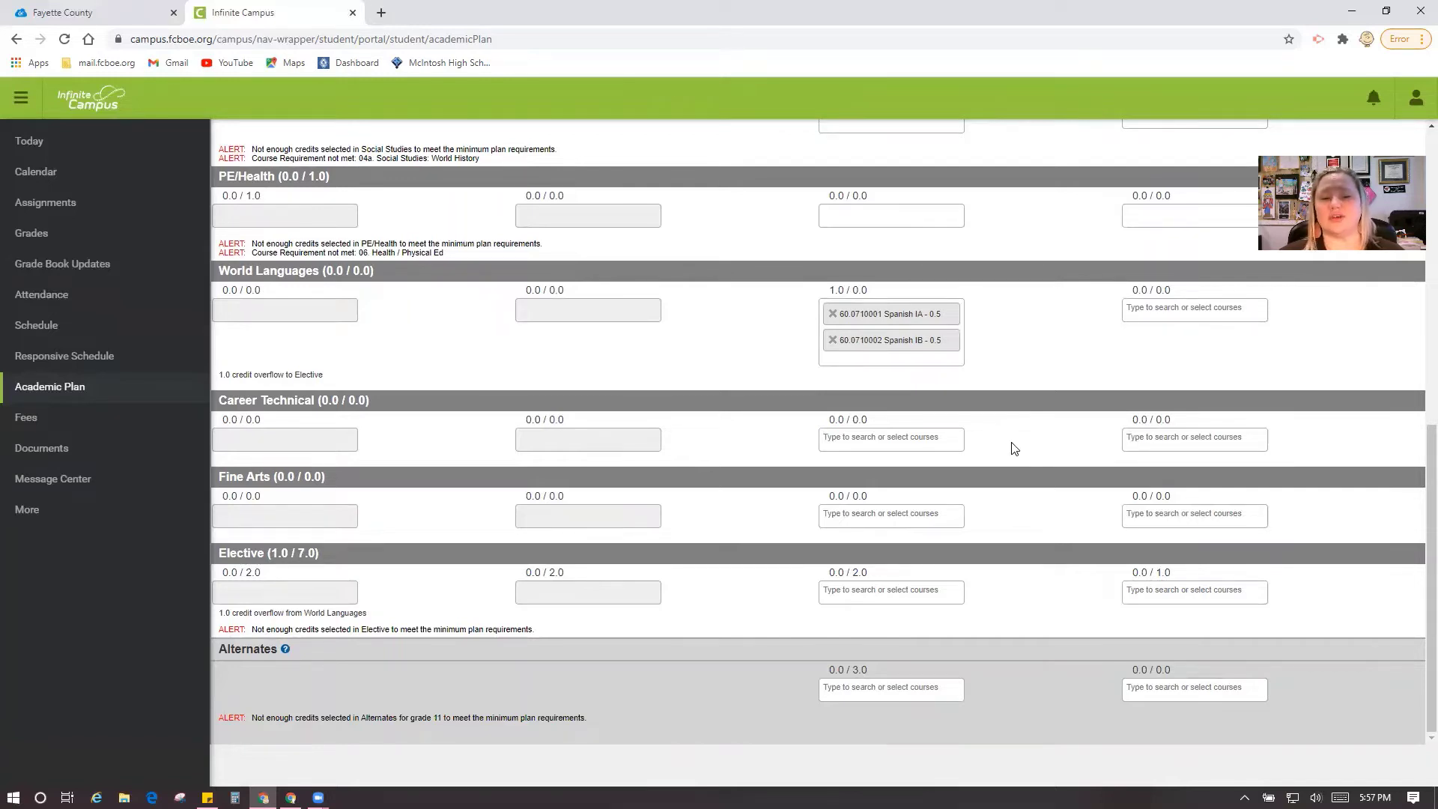
# Add 25.5210001 Intro Healthcare Science IA to Grade 11 Career Technical and locate IB
pyautogui.click(908, 440)
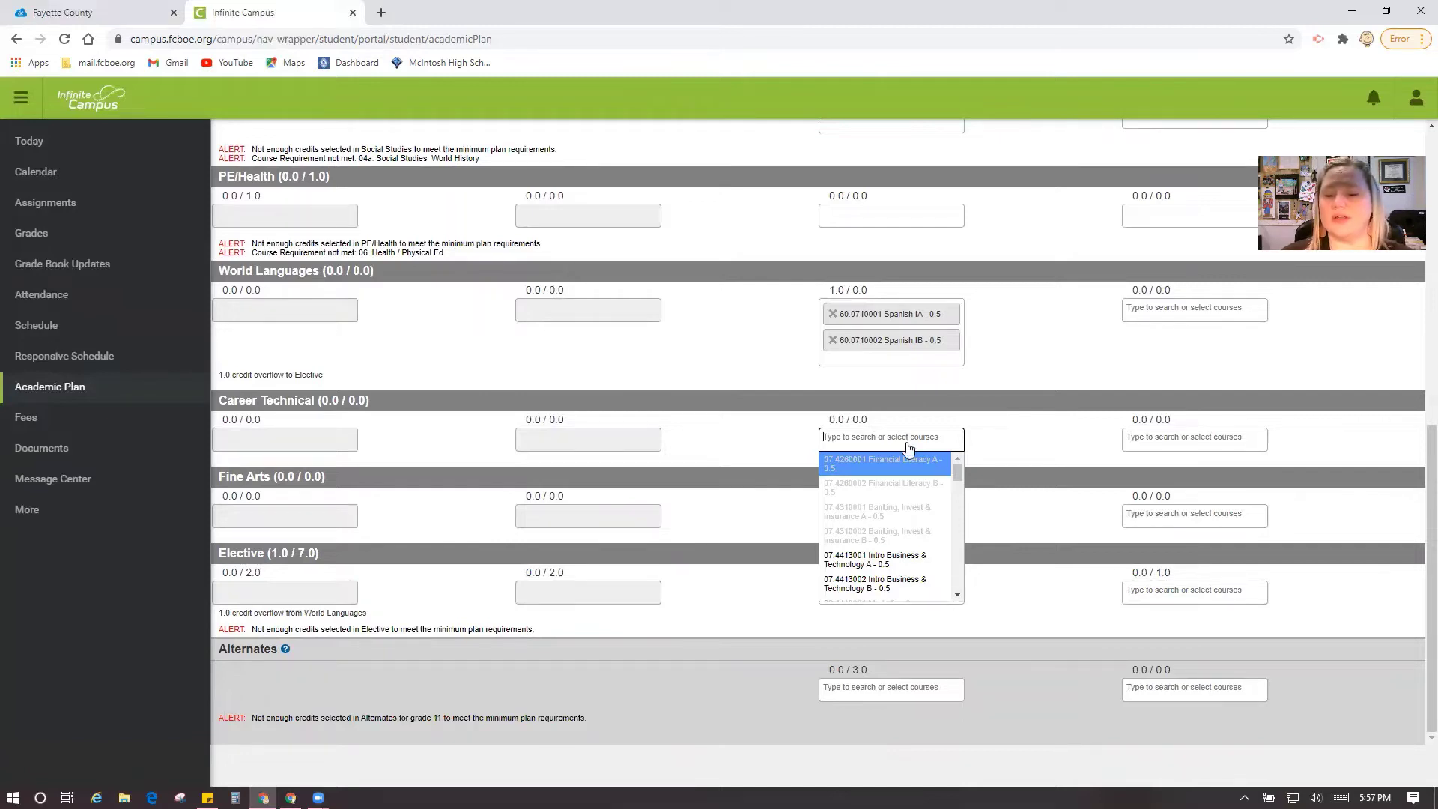
pyautogui.moveTo(957, 472); pyautogui.dragTo(965, 507)
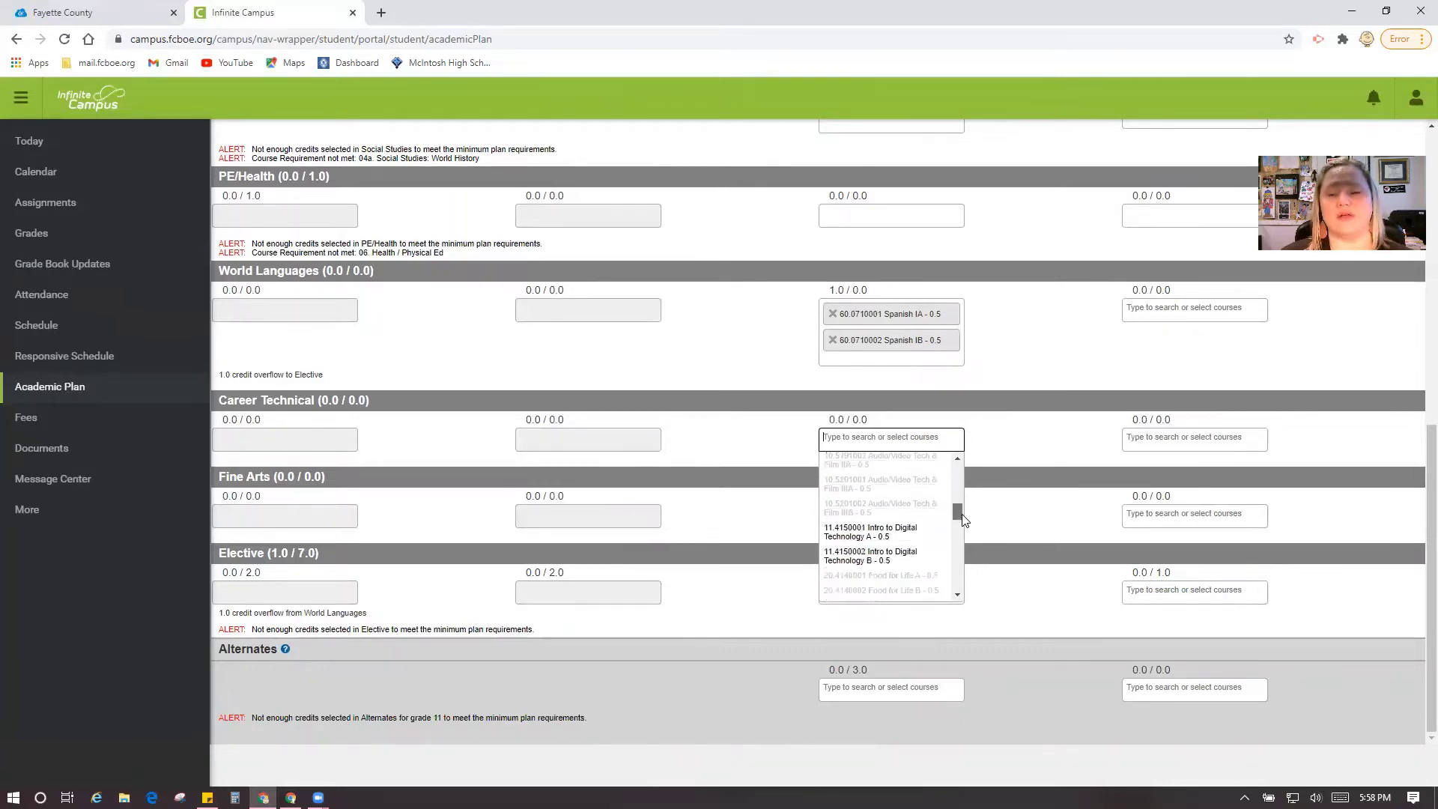
pyautogui.moveTo(963, 516); pyautogui.dragTo(965, 557)
pyautogui.click(905, 493)
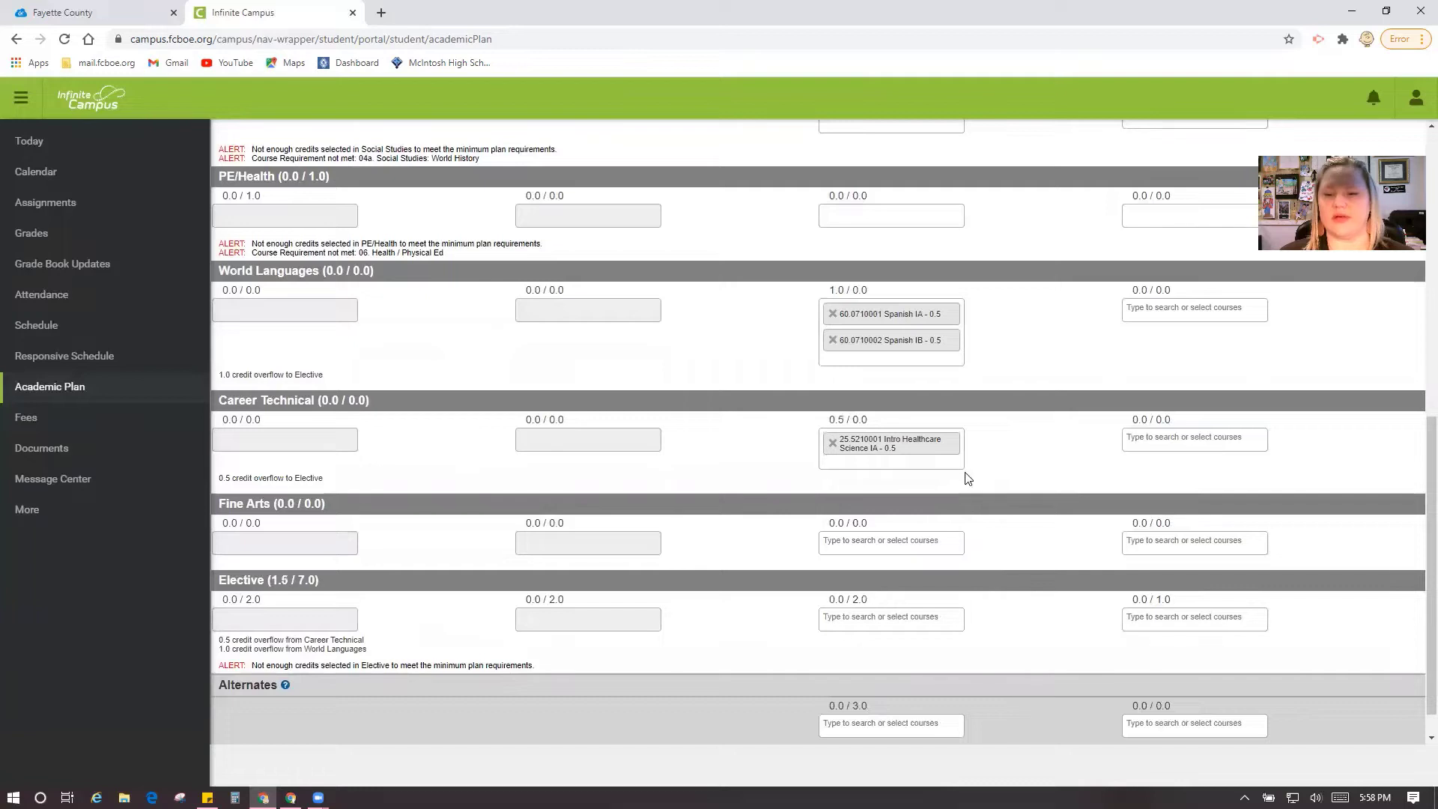
pyautogui.click(899, 462)
pyautogui.moveTo(960, 498); pyautogui.dragTo(962, 579)
# Add Intro Healthcare Science IB and Essentials of Healthcare A ('ess') to Grade 11 Career Technical
pyautogui.click(873, 535)
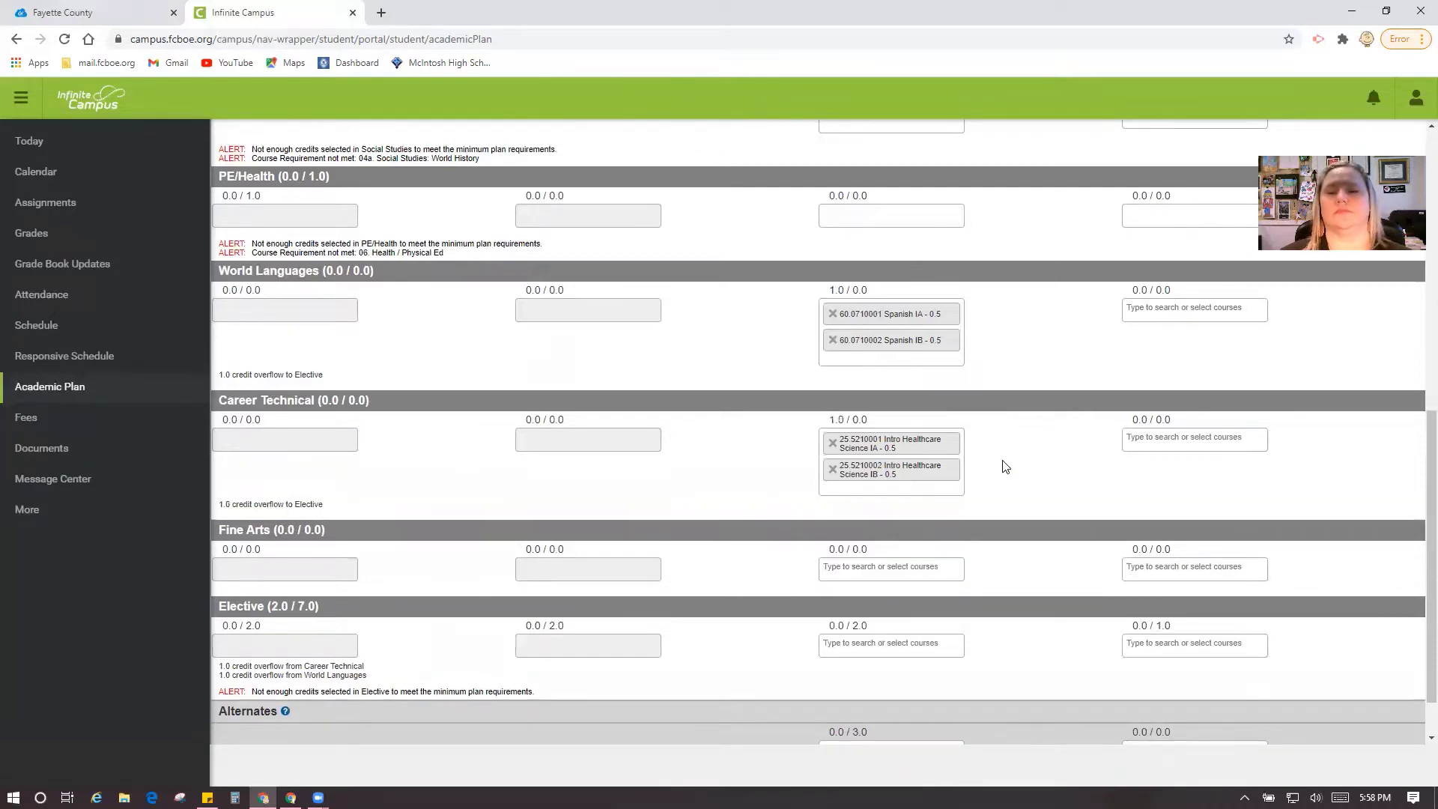
pyautogui.click(896, 490)
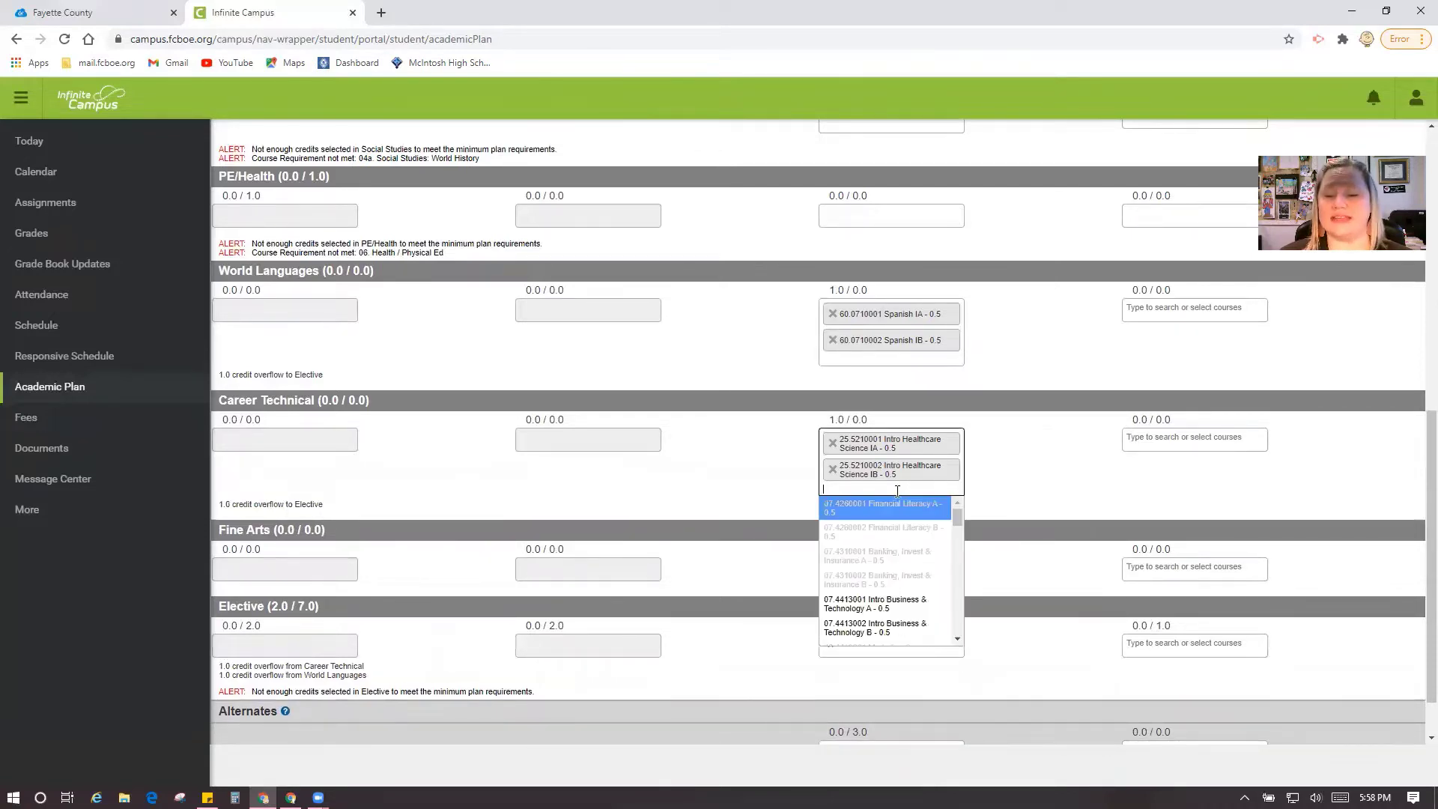
pyautogui.write('ess')
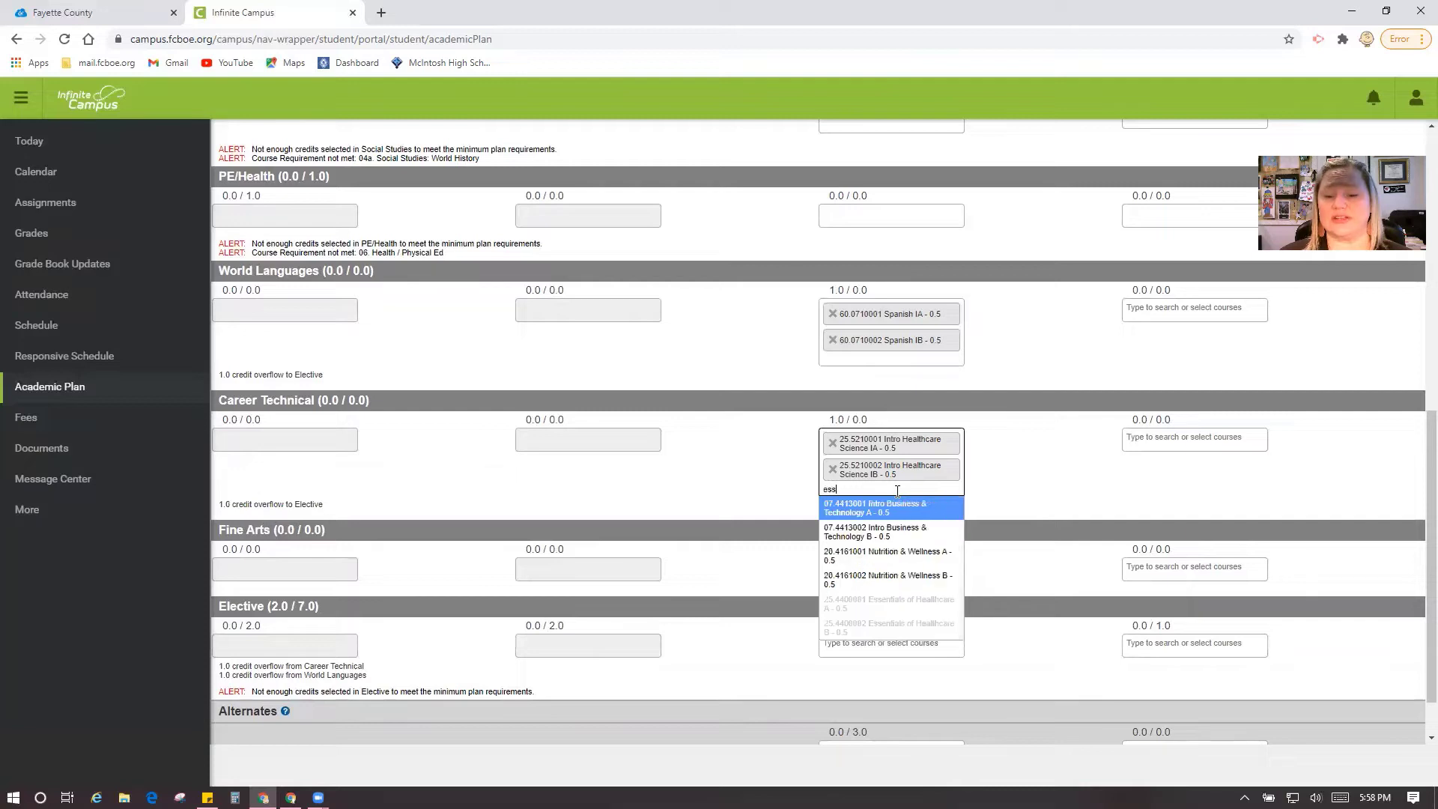
pyautogui.click(929, 582)
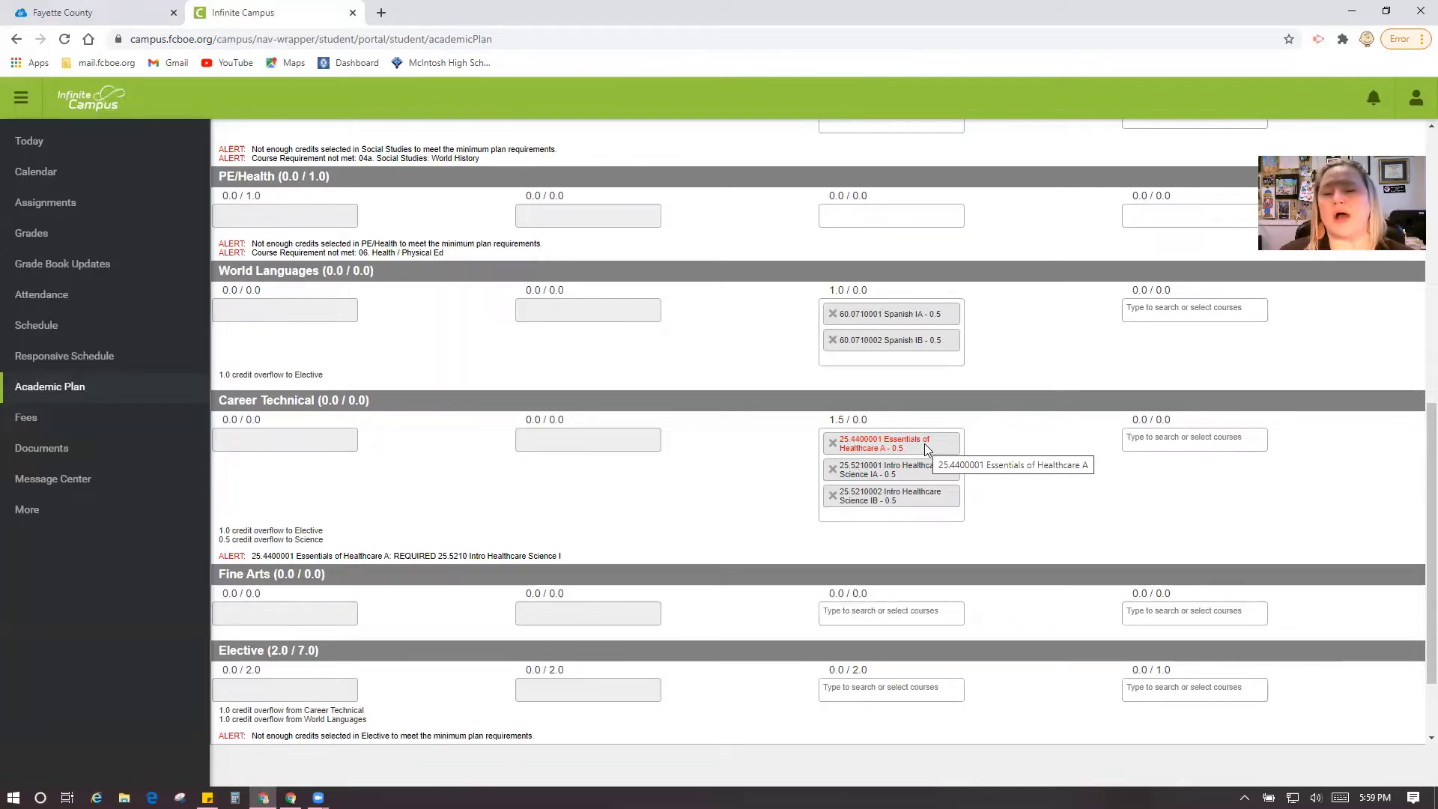
pyautogui.scroll(8, 928, 449)
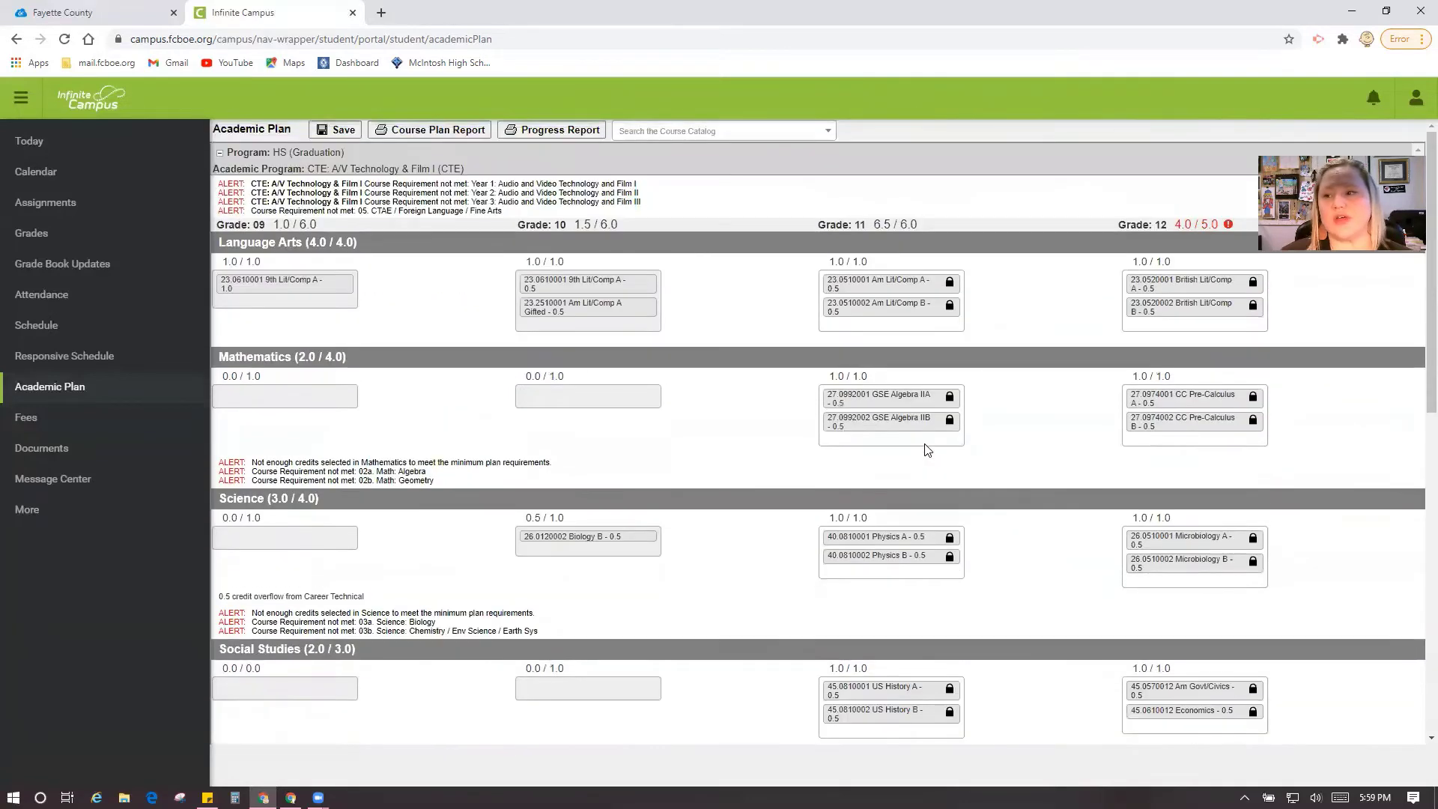
pyautogui.click(660, 138)
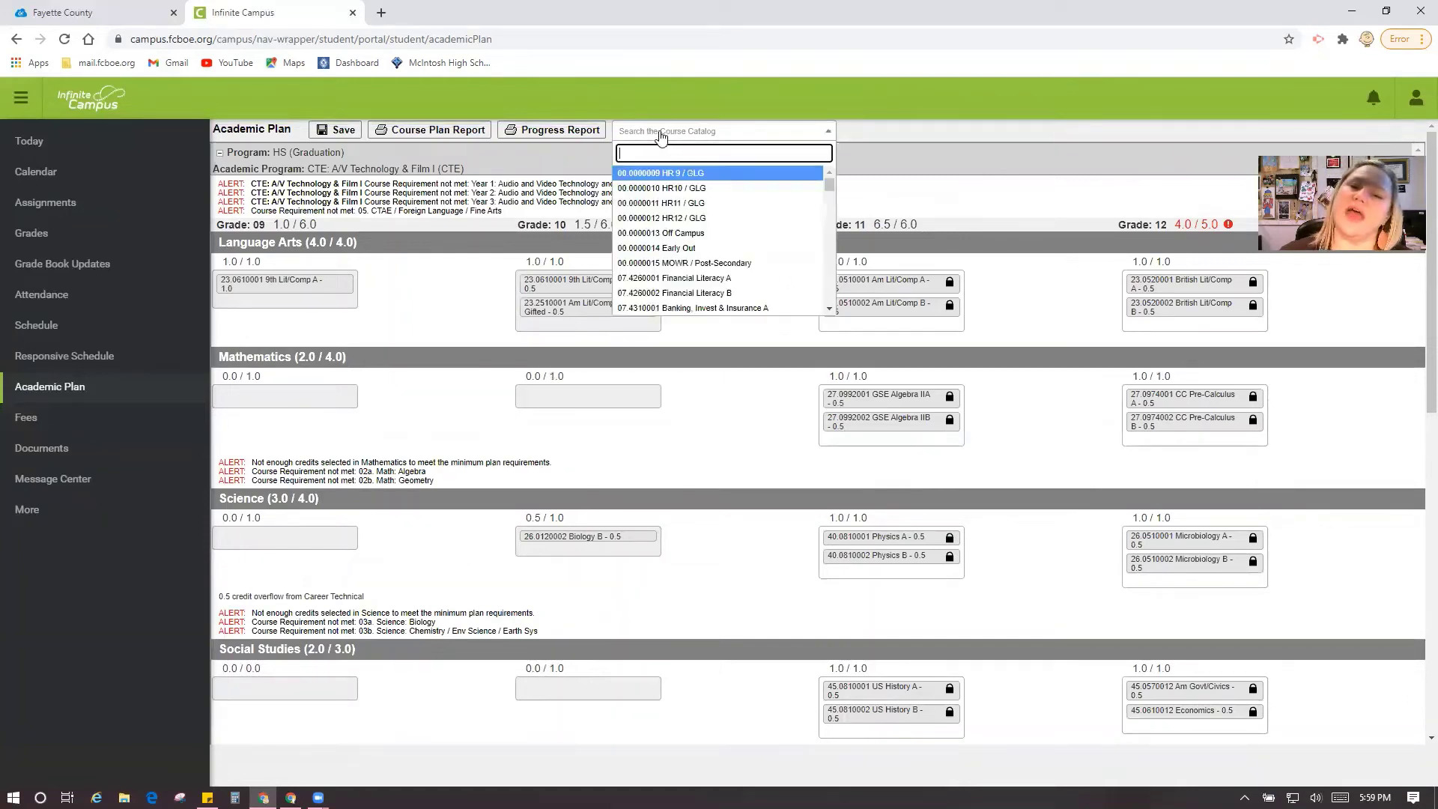
pyautogui.write('ess')
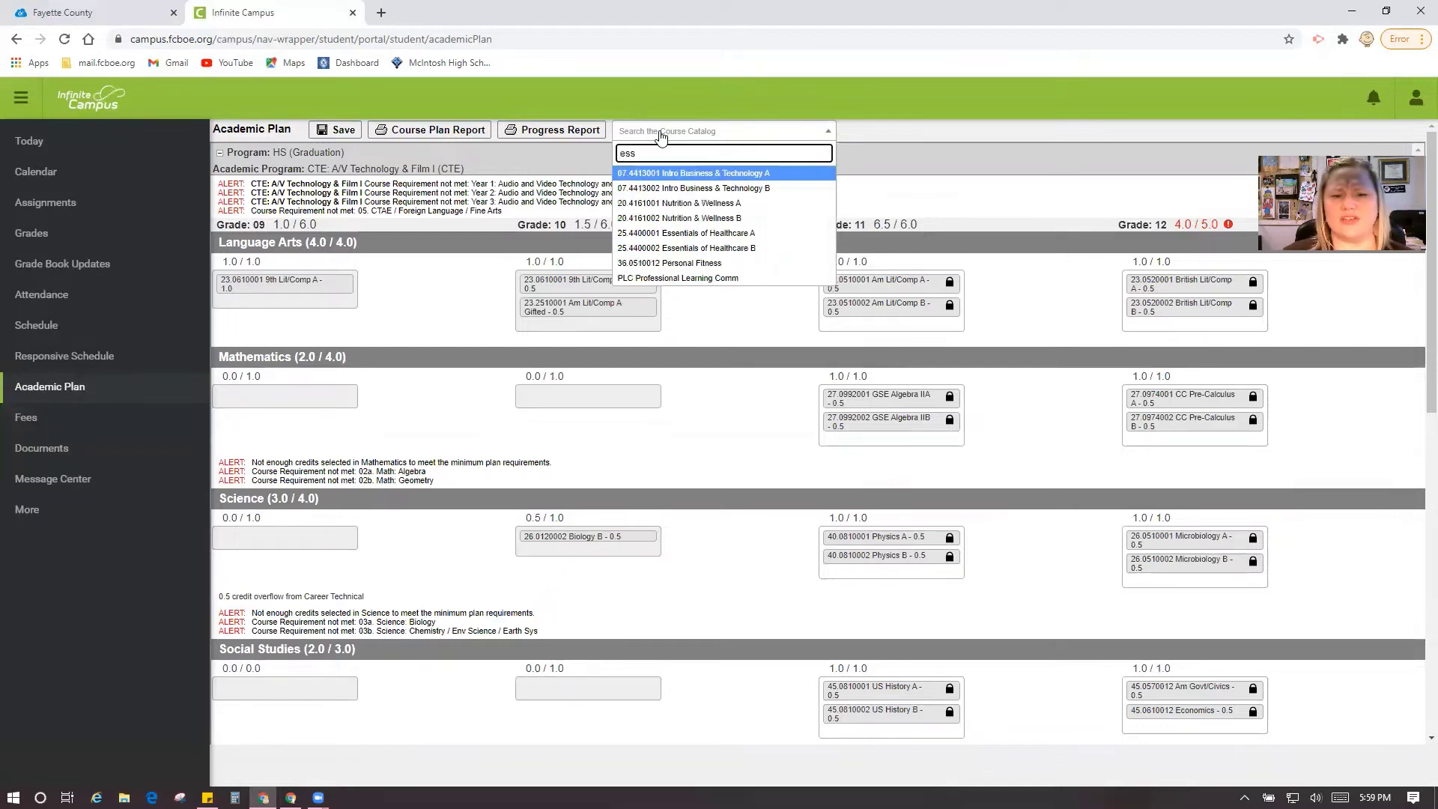
pyautogui.click(703, 234)
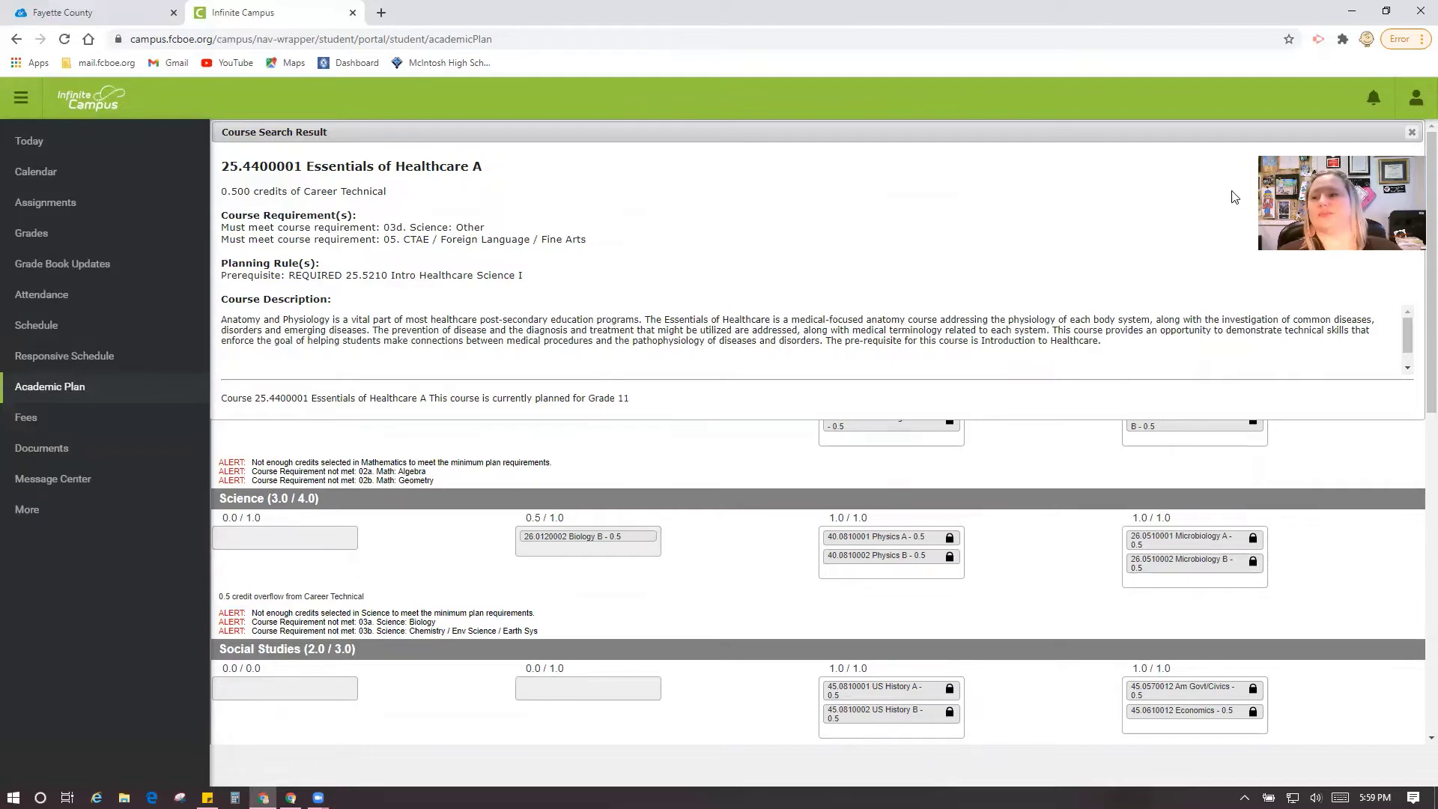
pyautogui.click(1413, 132)
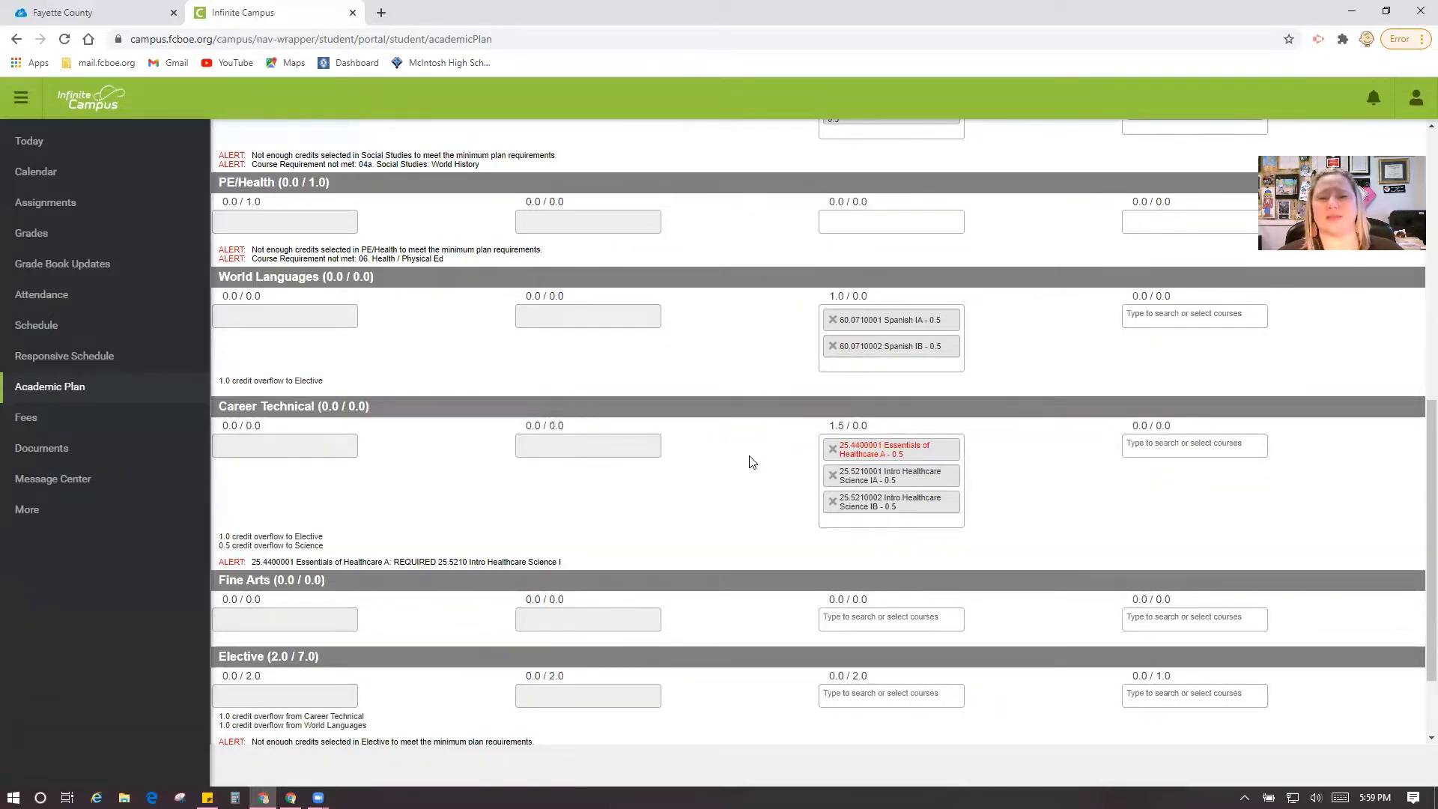
# Attempt to save the academic plan and dismiss the 'not saved' prerequisite error
pyautogui.scroll(15, 749, 460)
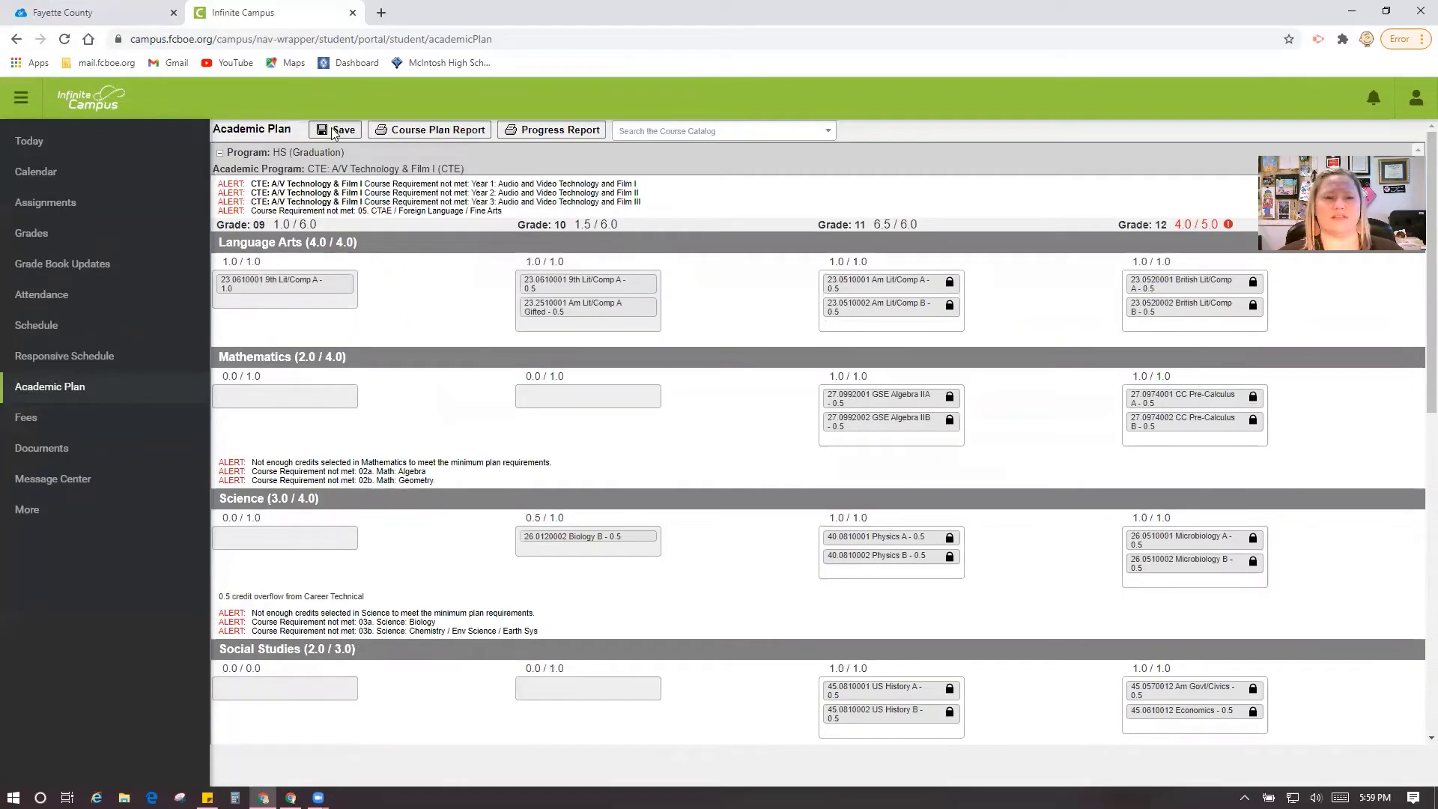
pyautogui.click(337, 130)
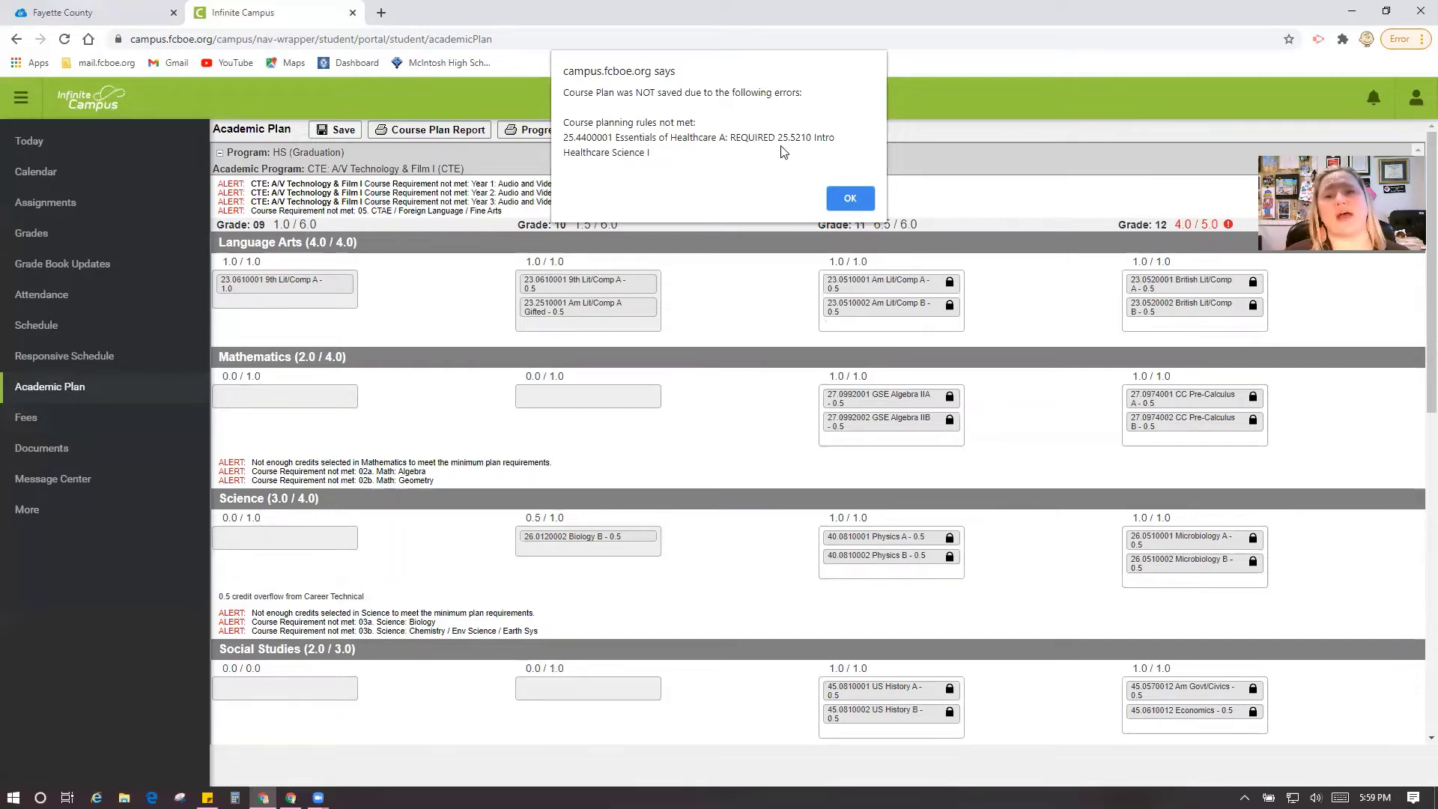
pyautogui.click(850, 199)
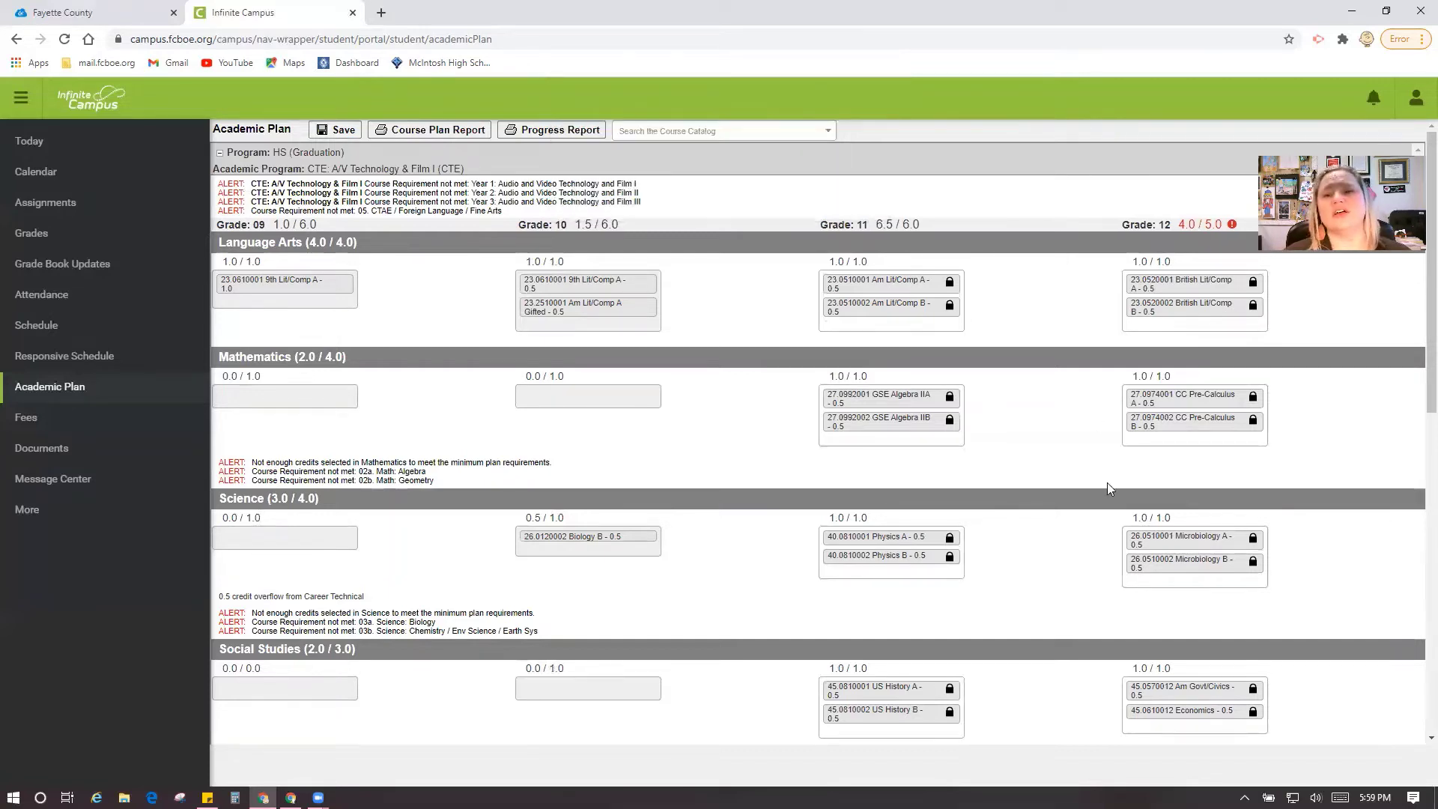
# Remove Essentials of Healthcare A from Grade 11 Career Technical
pyautogui.scroll(-9, 1010, 391)
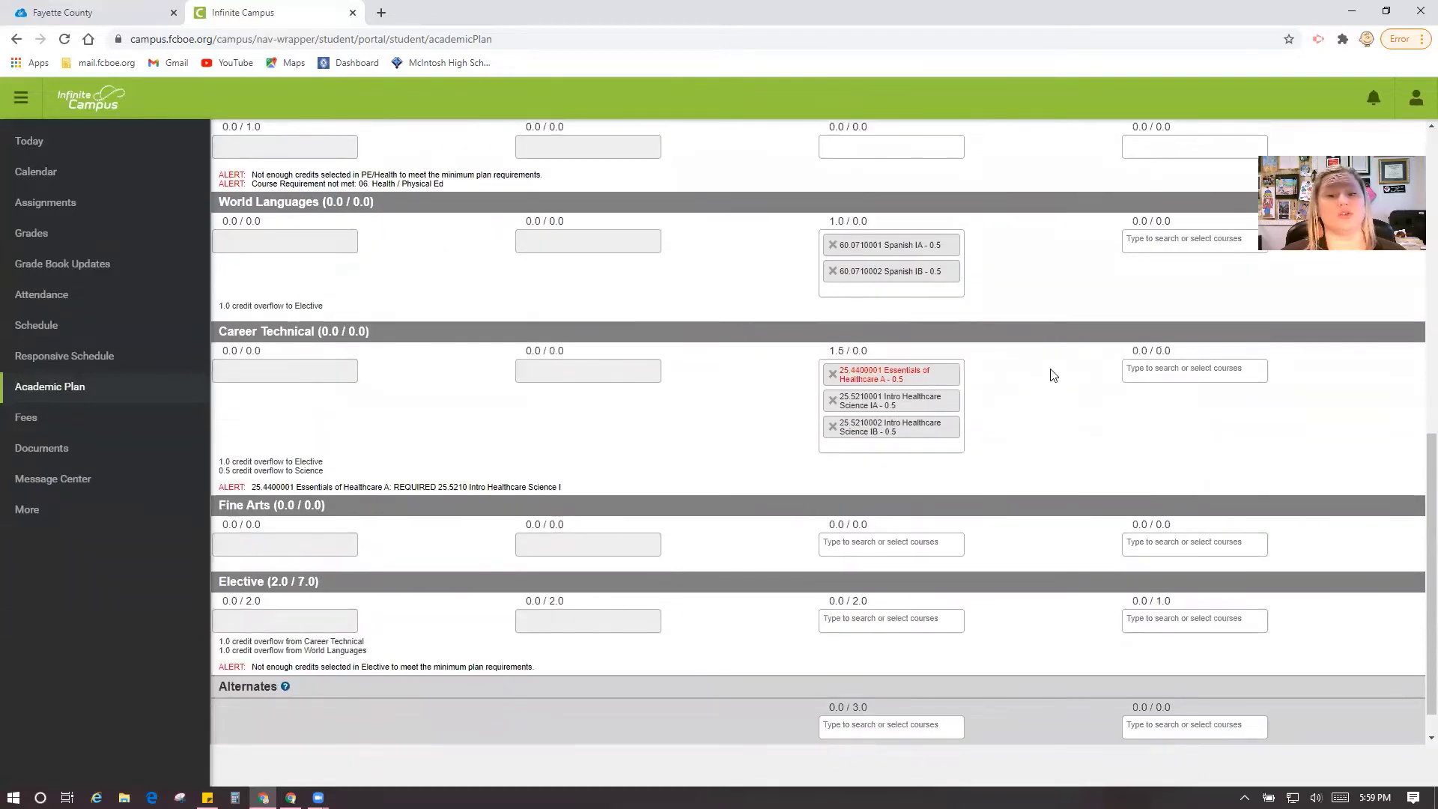
pyautogui.click(874, 381)
pyautogui.click(873, 380)
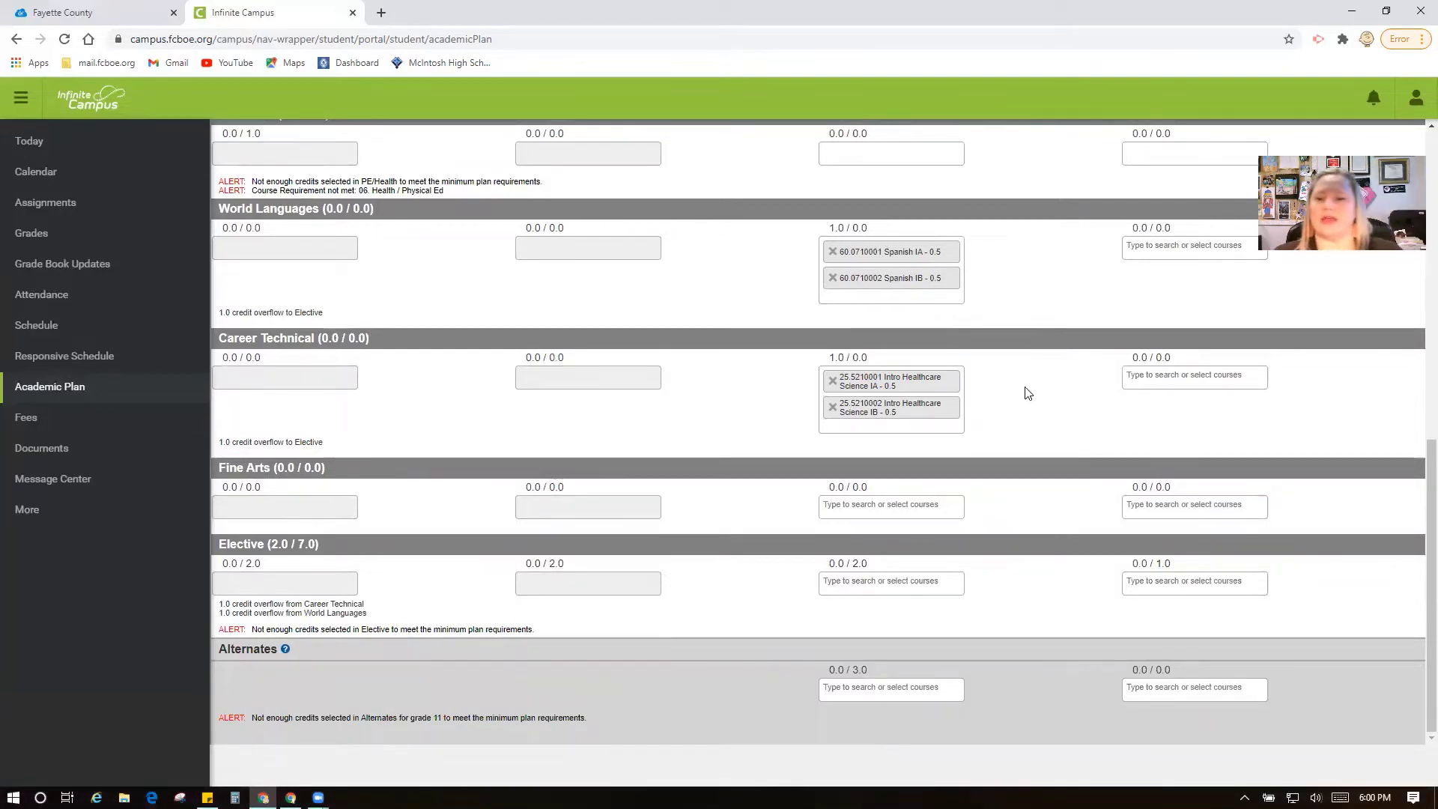
pyautogui.click(860, 584)
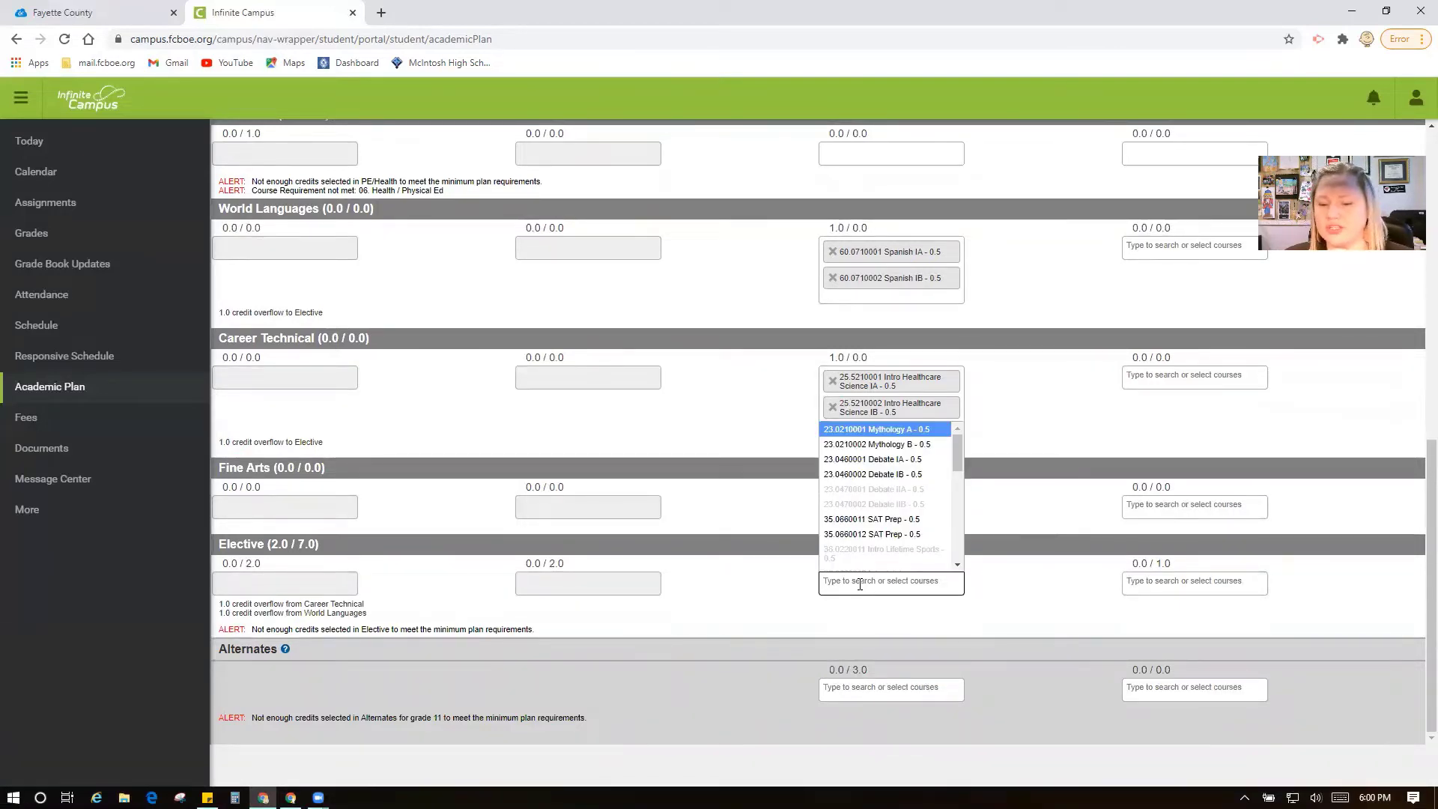
pyautogui.write('cur')
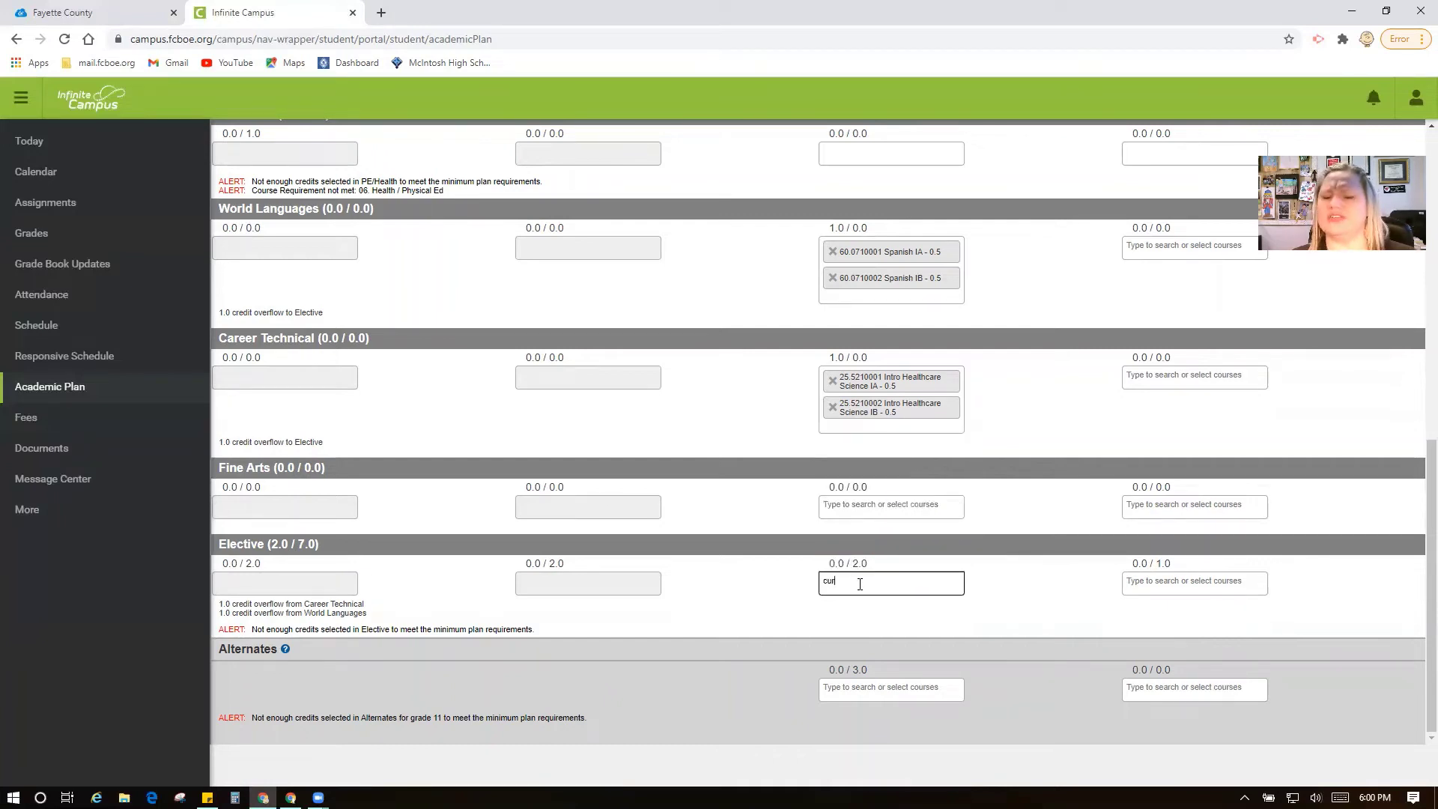
pyautogui.press('BackSpace')
pyautogui.press('BackSpace')
pyautogui.press('BackSpace')
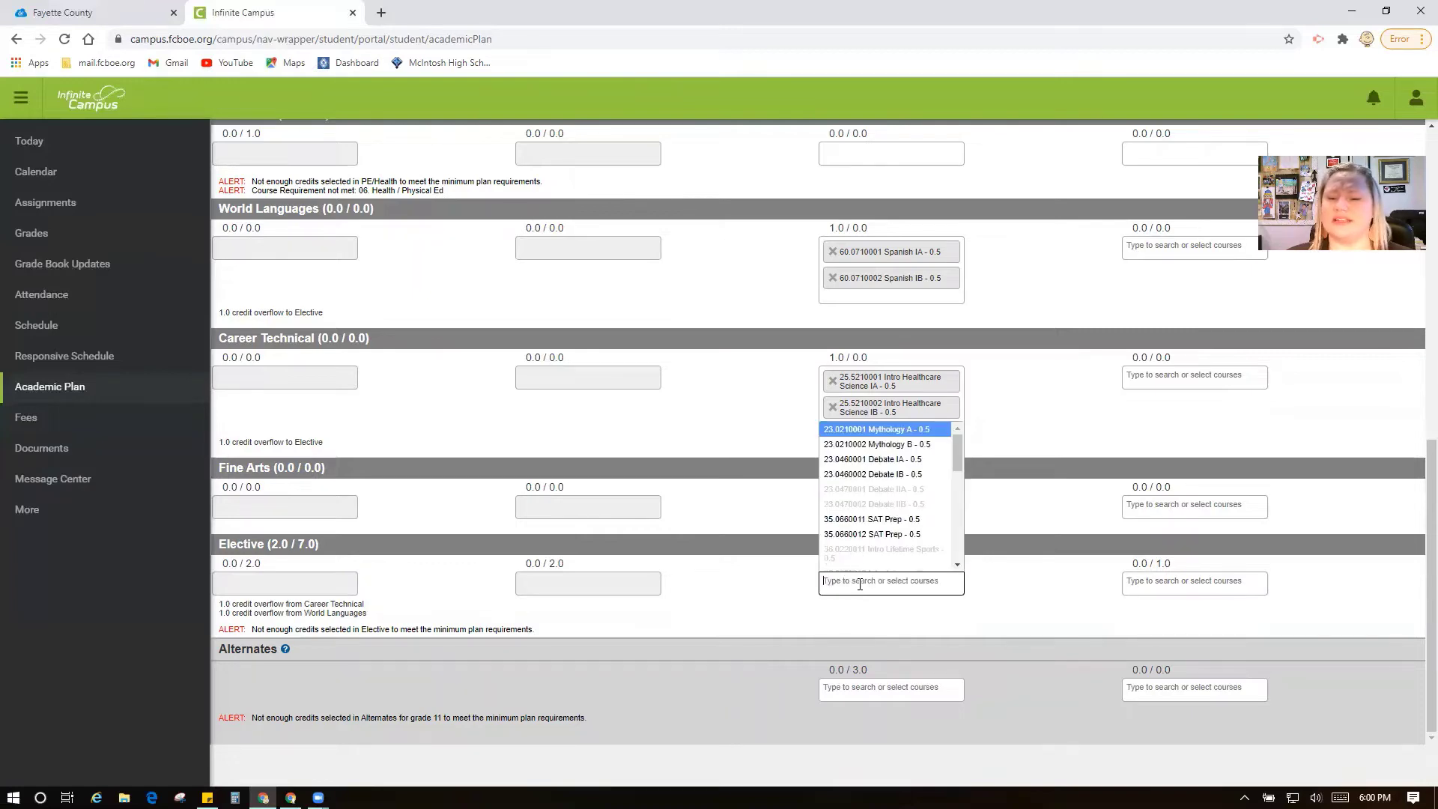
pyautogui.click(1007, 585)
pyautogui.scroll(4, 1004, 532)
pyautogui.scroll(5, 1004, 524)
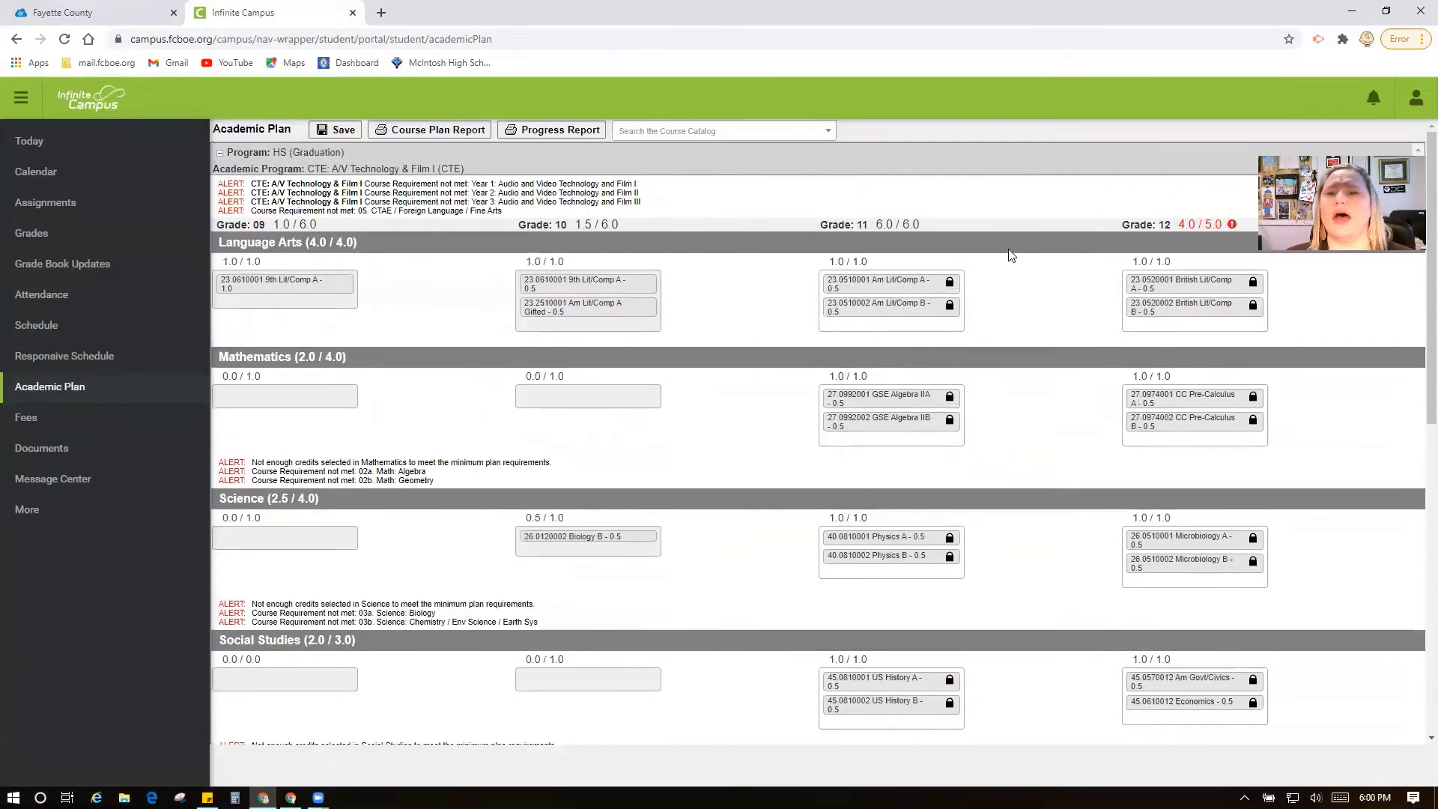
pyautogui.click(715, 132)
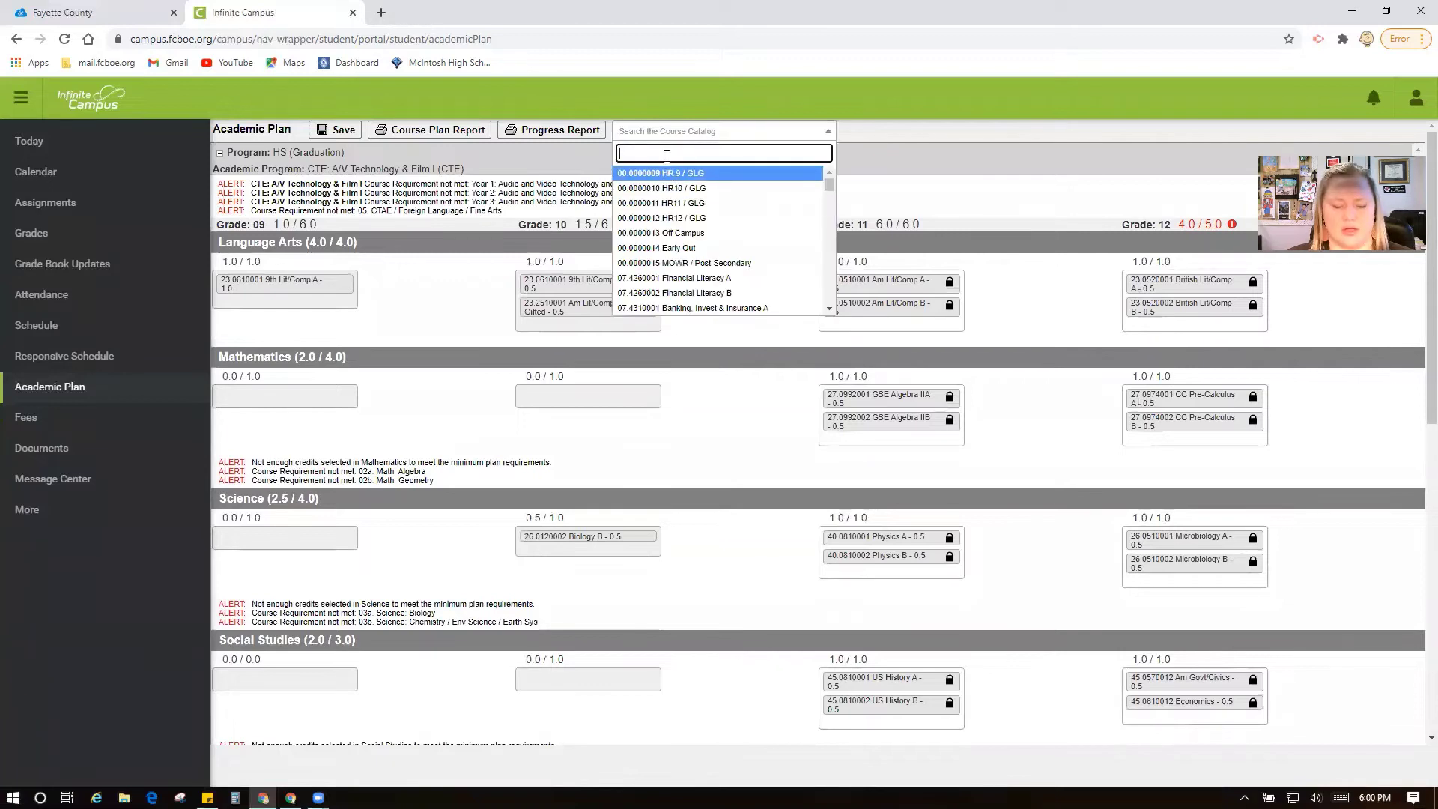
pyautogui.write('cur')
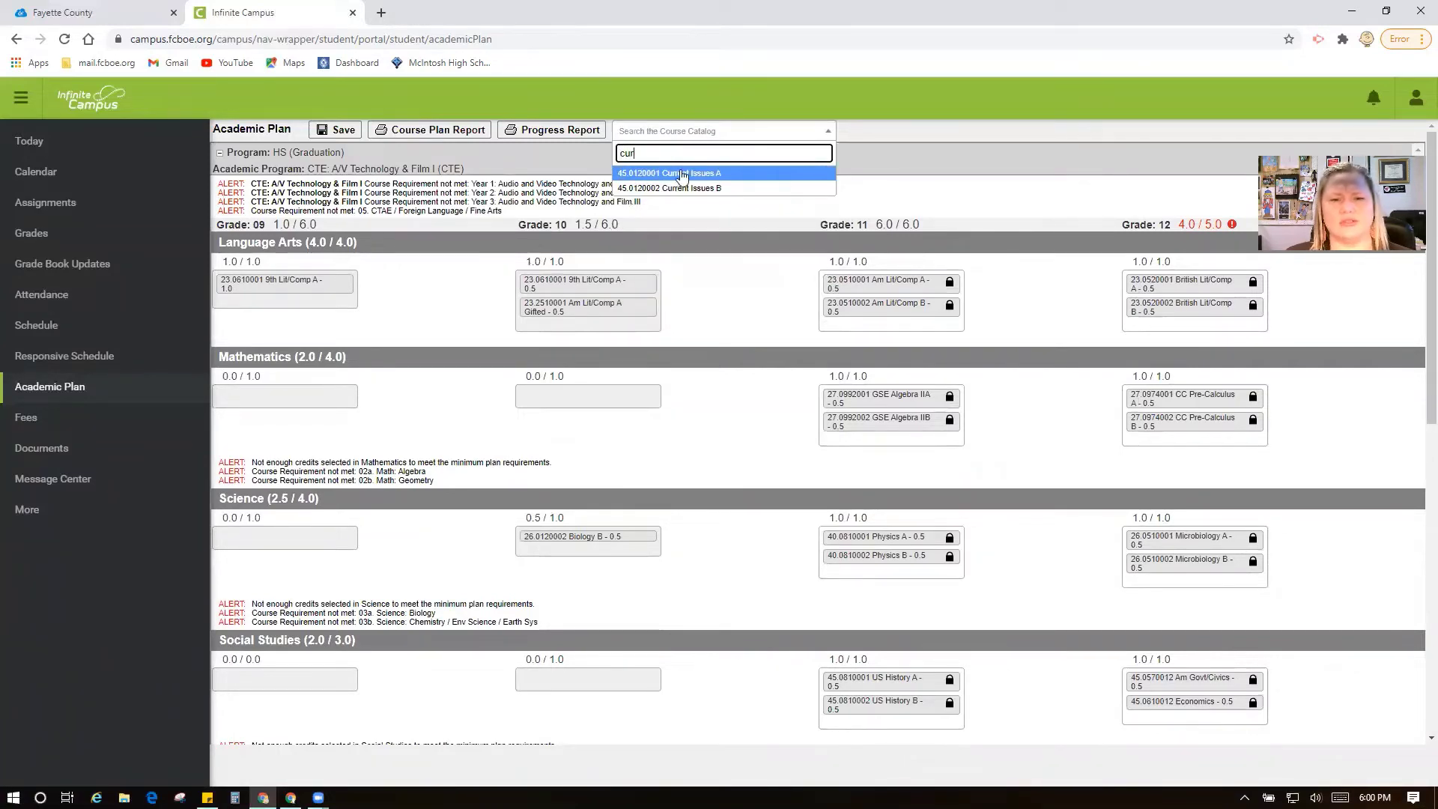
pyautogui.press('Return')
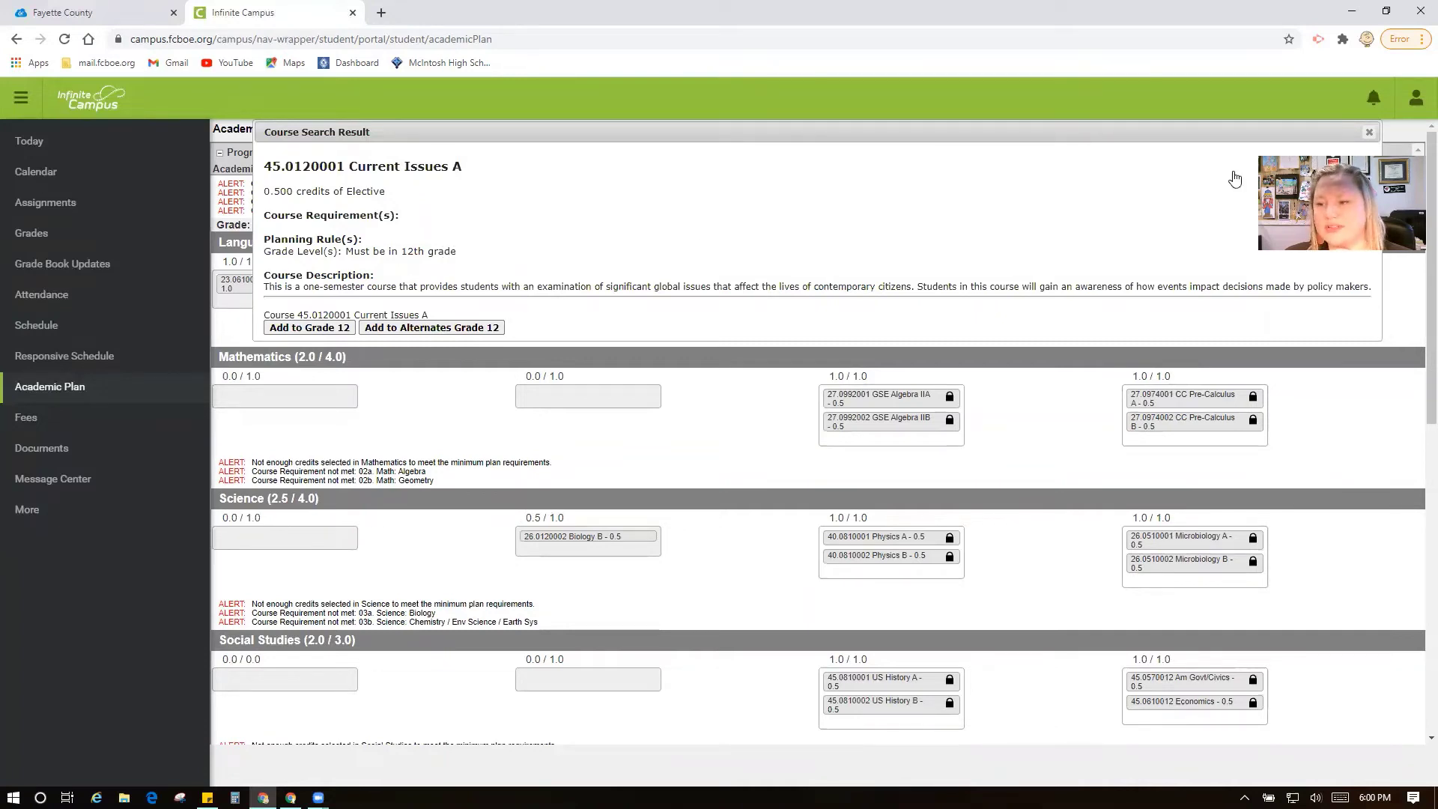
pyautogui.click(1370, 133)
# Add Psychology ('ps') and Sociology ('so') as Grade 11 Elective courses, 0.5 credit each
pyautogui.scroll(-10, 1064, 467)
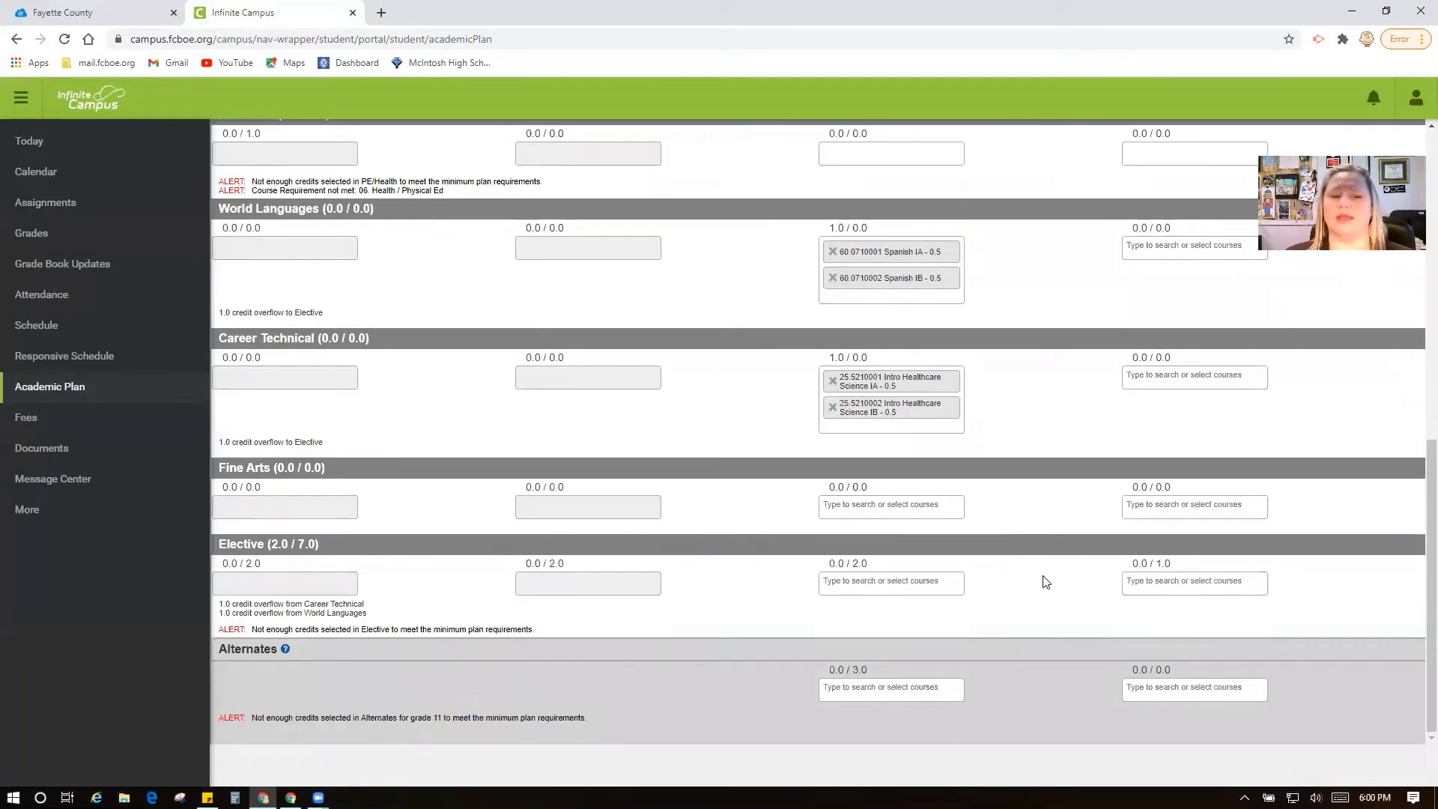
pyautogui.click(896, 583)
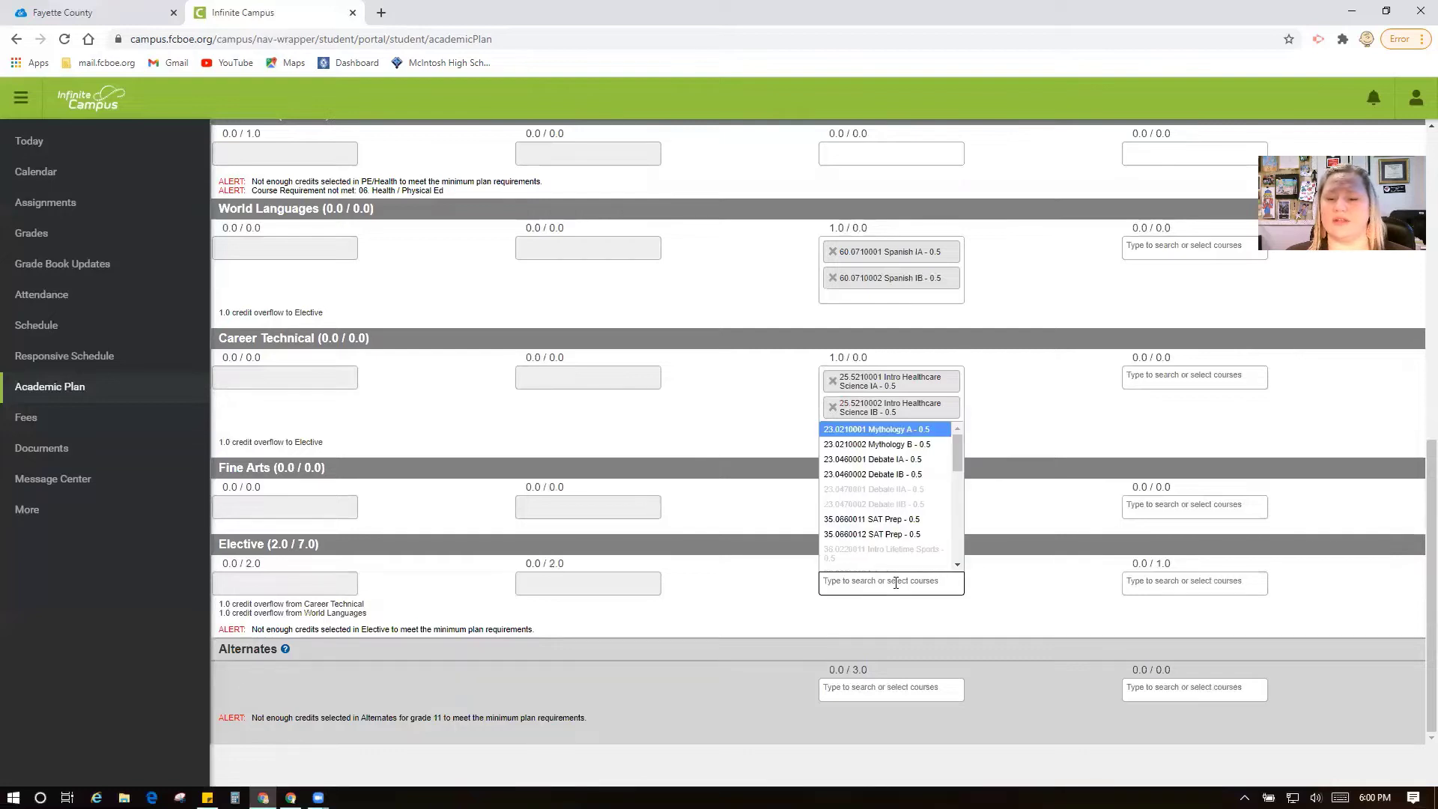
pyautogui.write('ps')
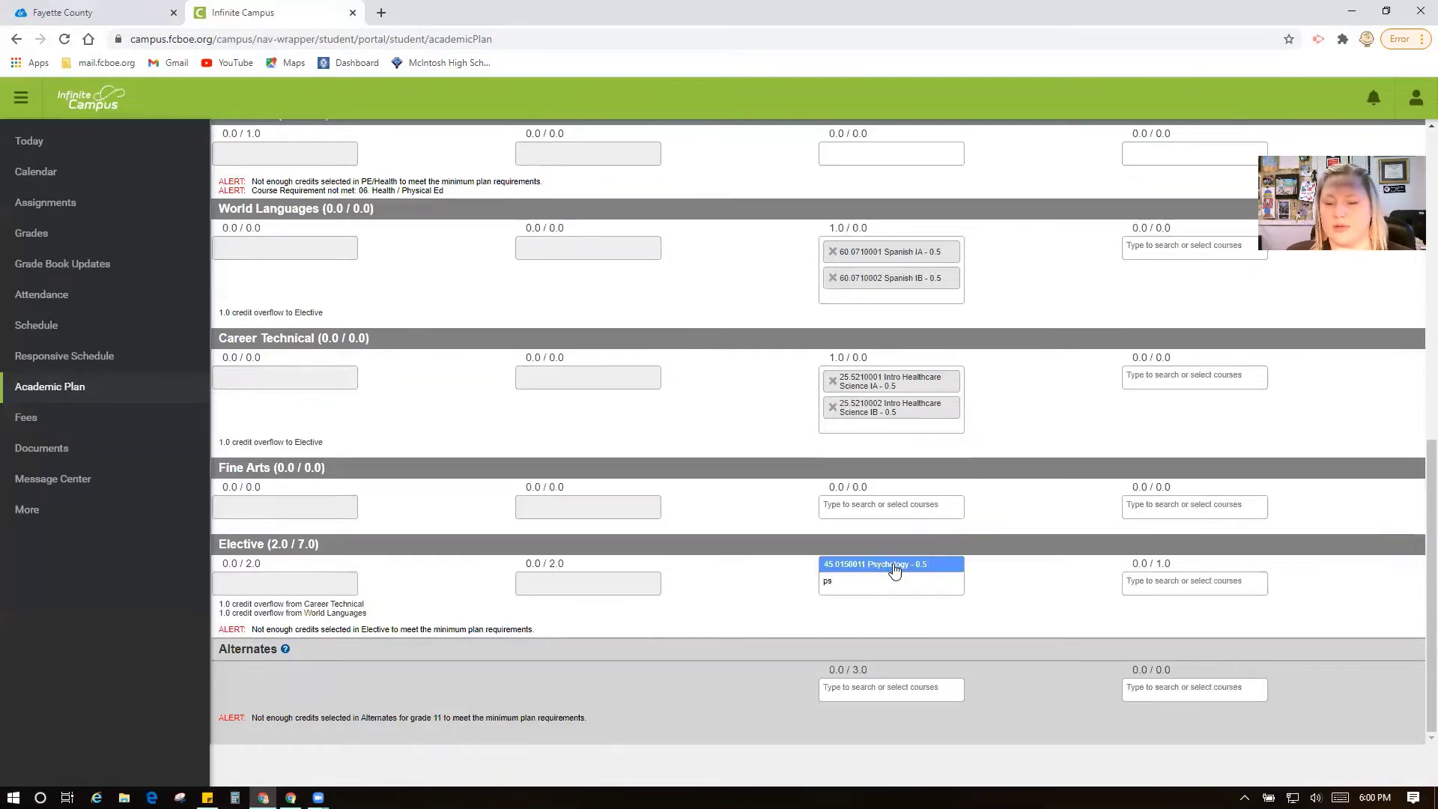
pyautogui.click(891, 565)
pyautogui.click(871, 607)
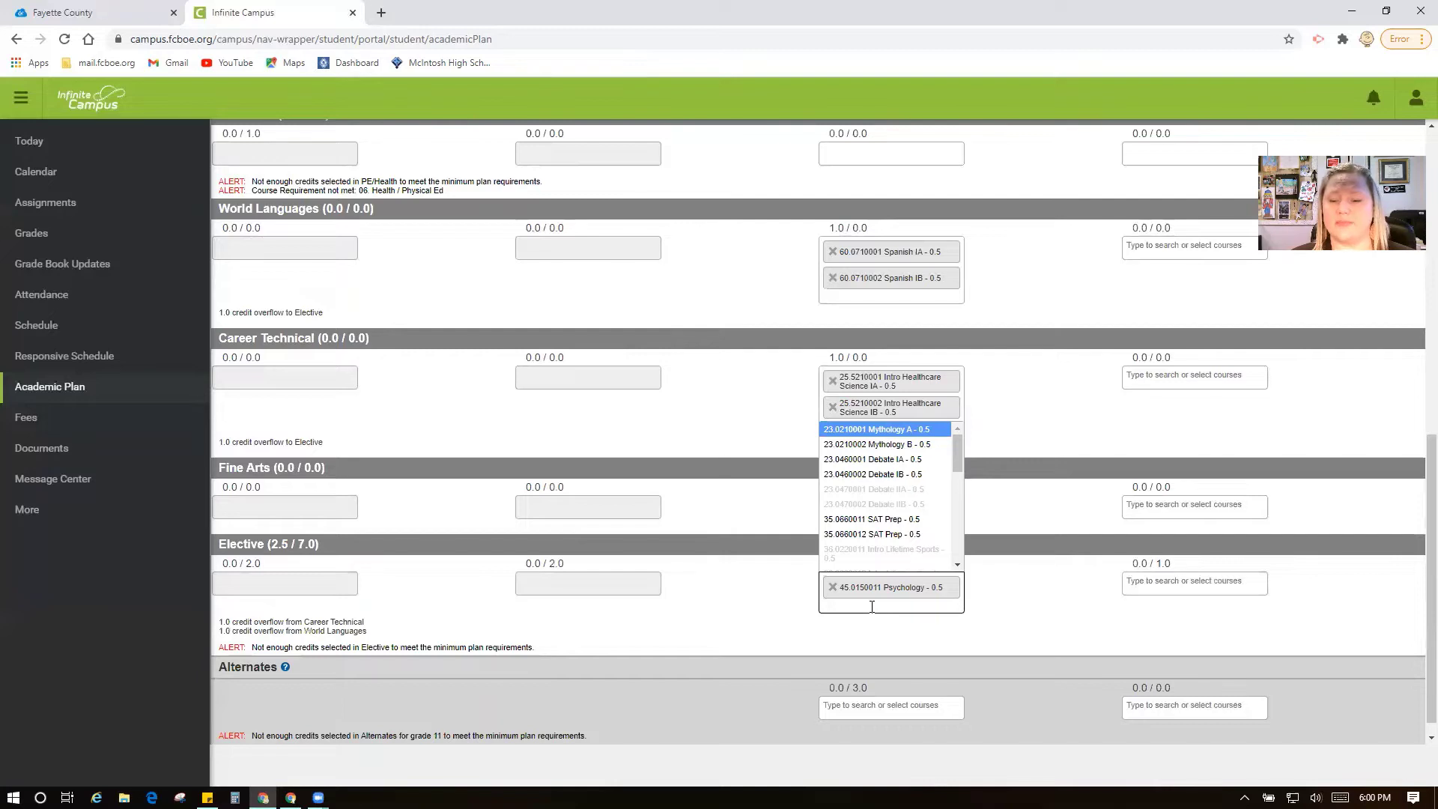
pyautogui.write('so')
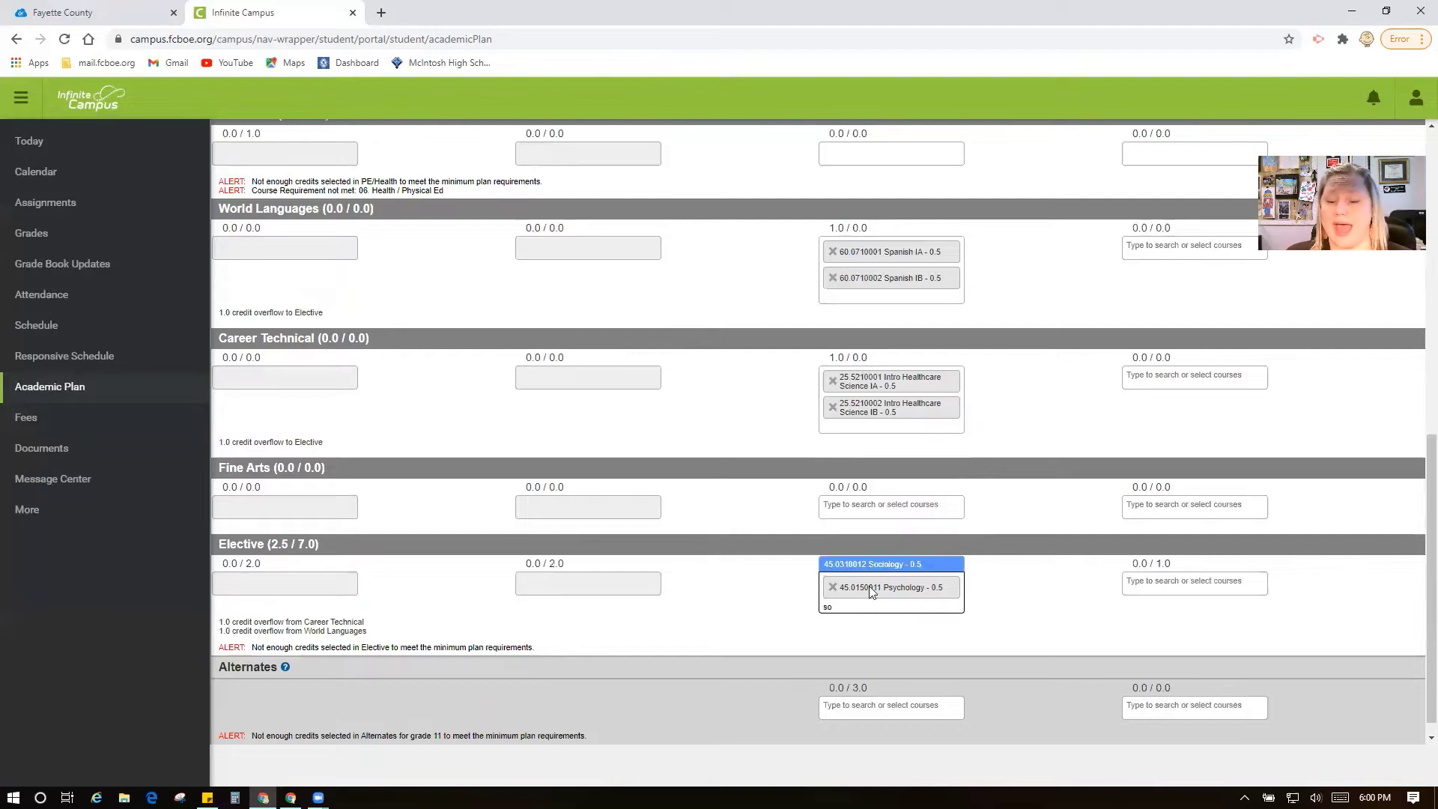
pyautogui.click(873, 566)
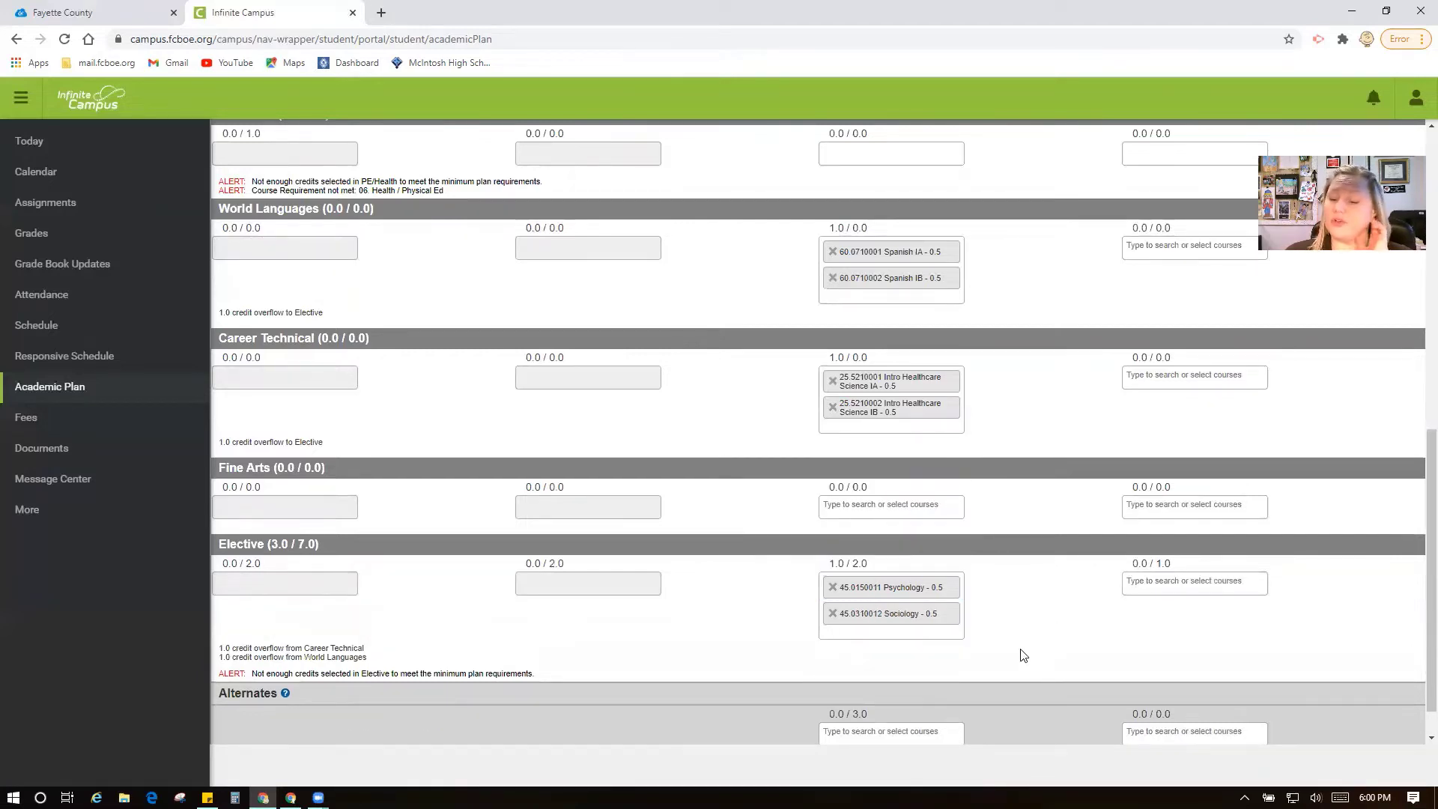
pyautogui.scroll(10, 1022, 646)
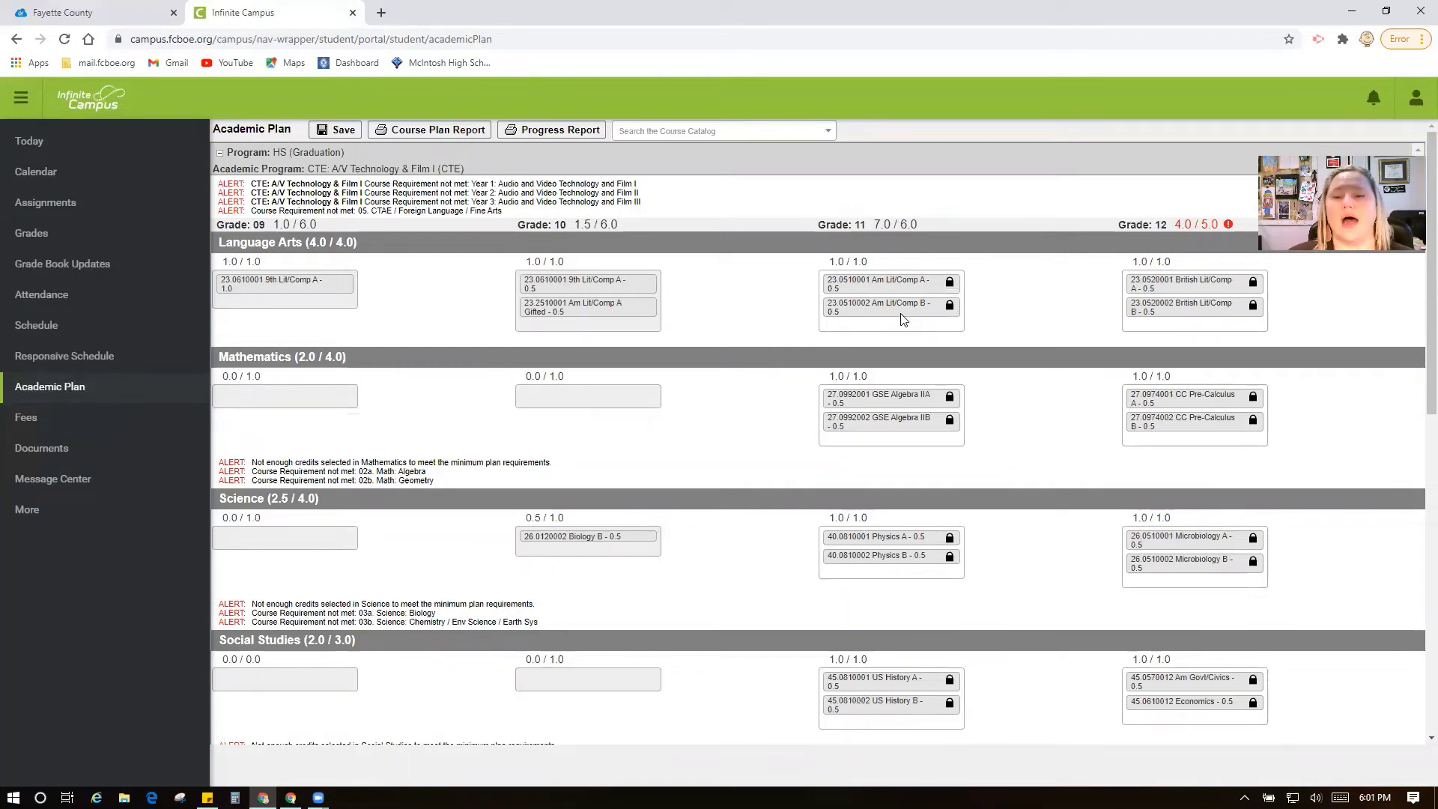
pyautogui.scroll(-2, 935, 302)
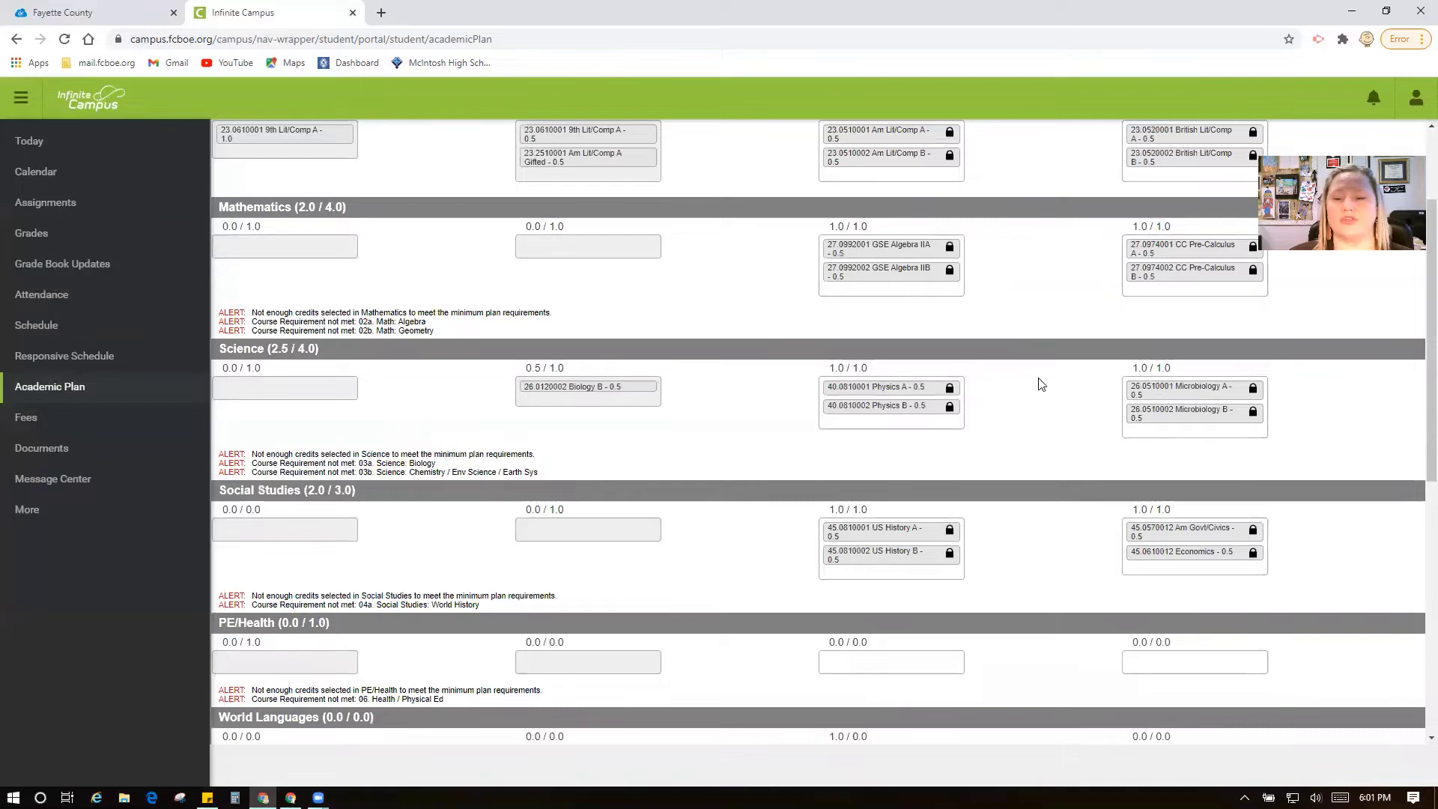
pyautogui.scroll(-1, 1011, 409)
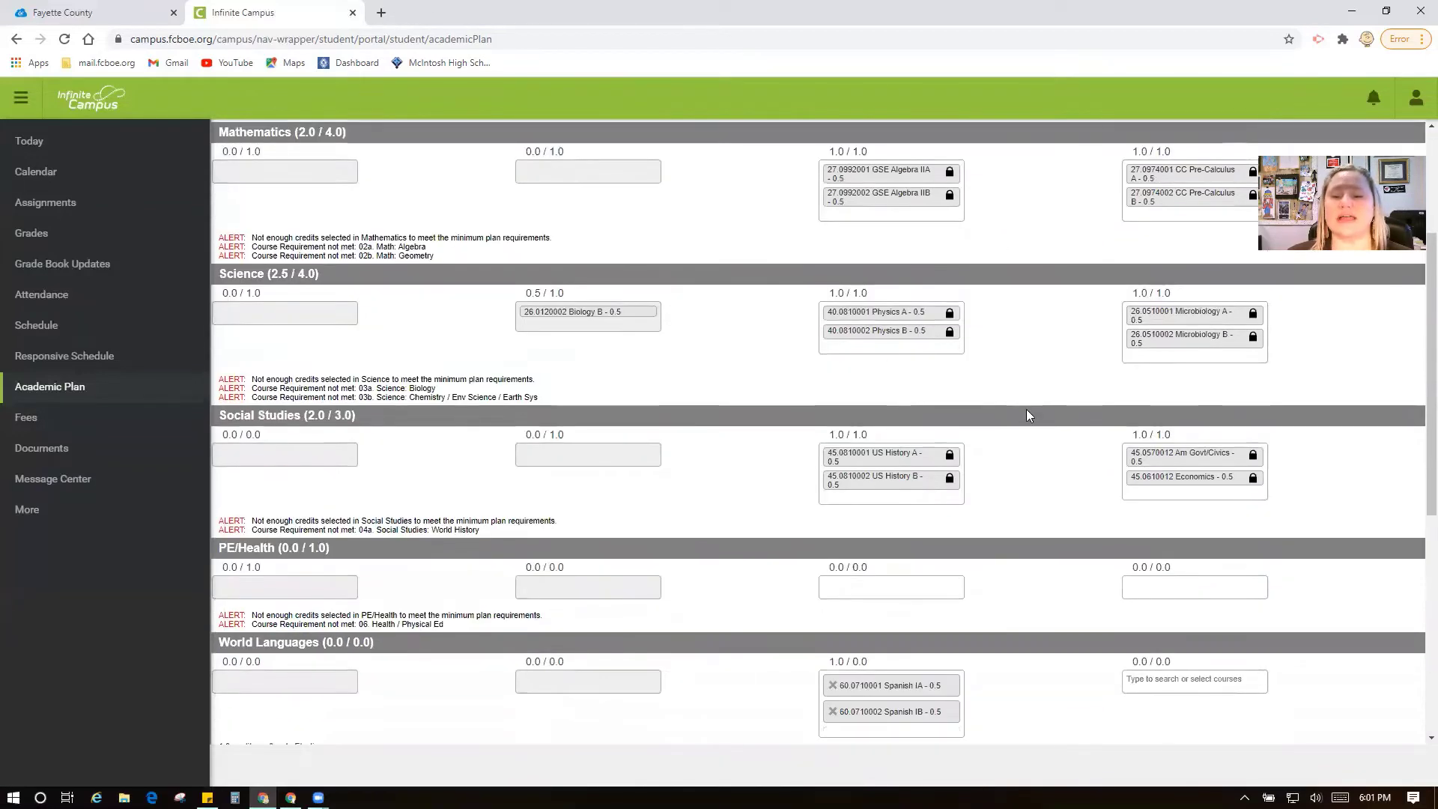
pyautogui.scroll(-6, 904, 502)
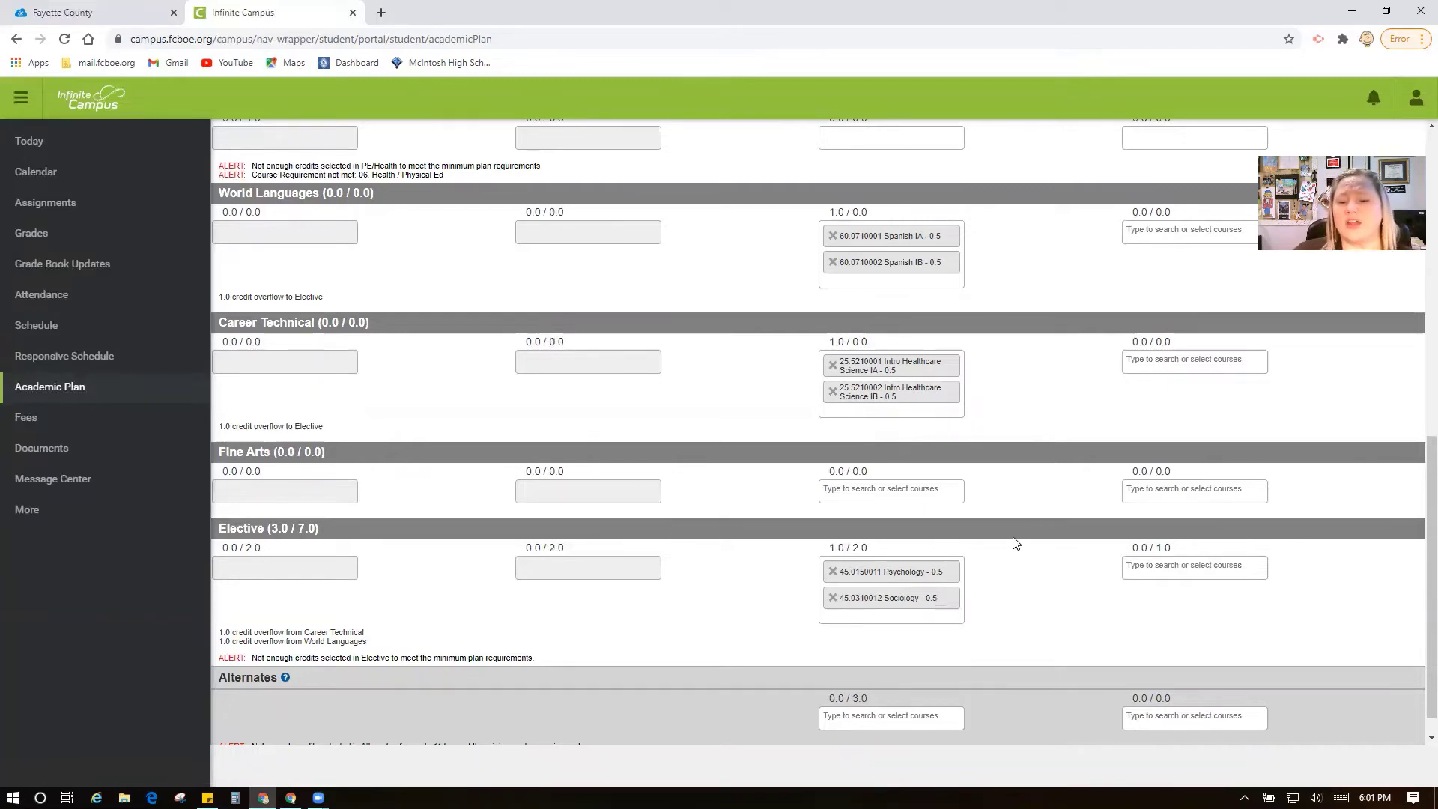
# Add Band Elective A and Band Elective B to Grade 11 Fine Arts
pyautogui.click(905, 495)
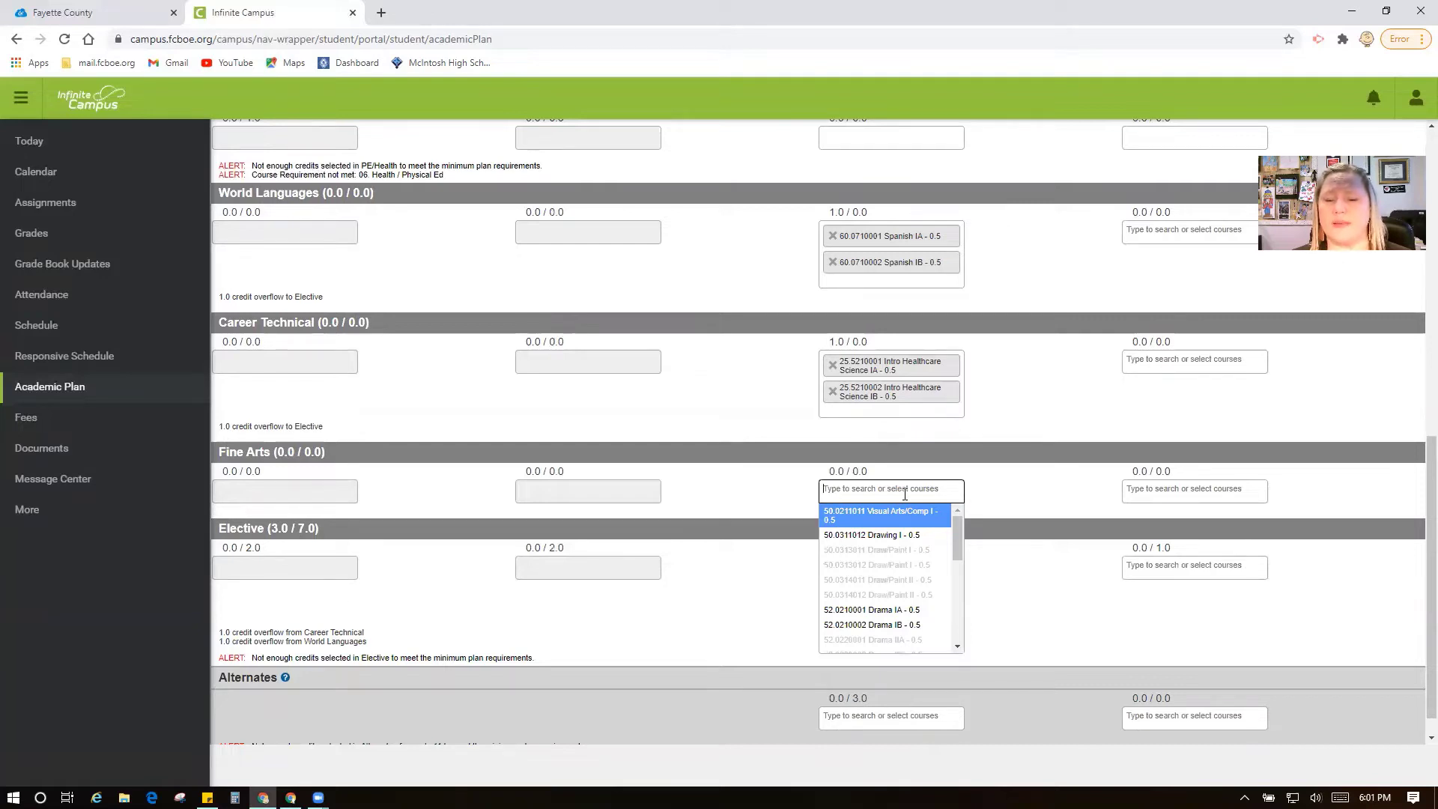
pyautogui.write('ba')
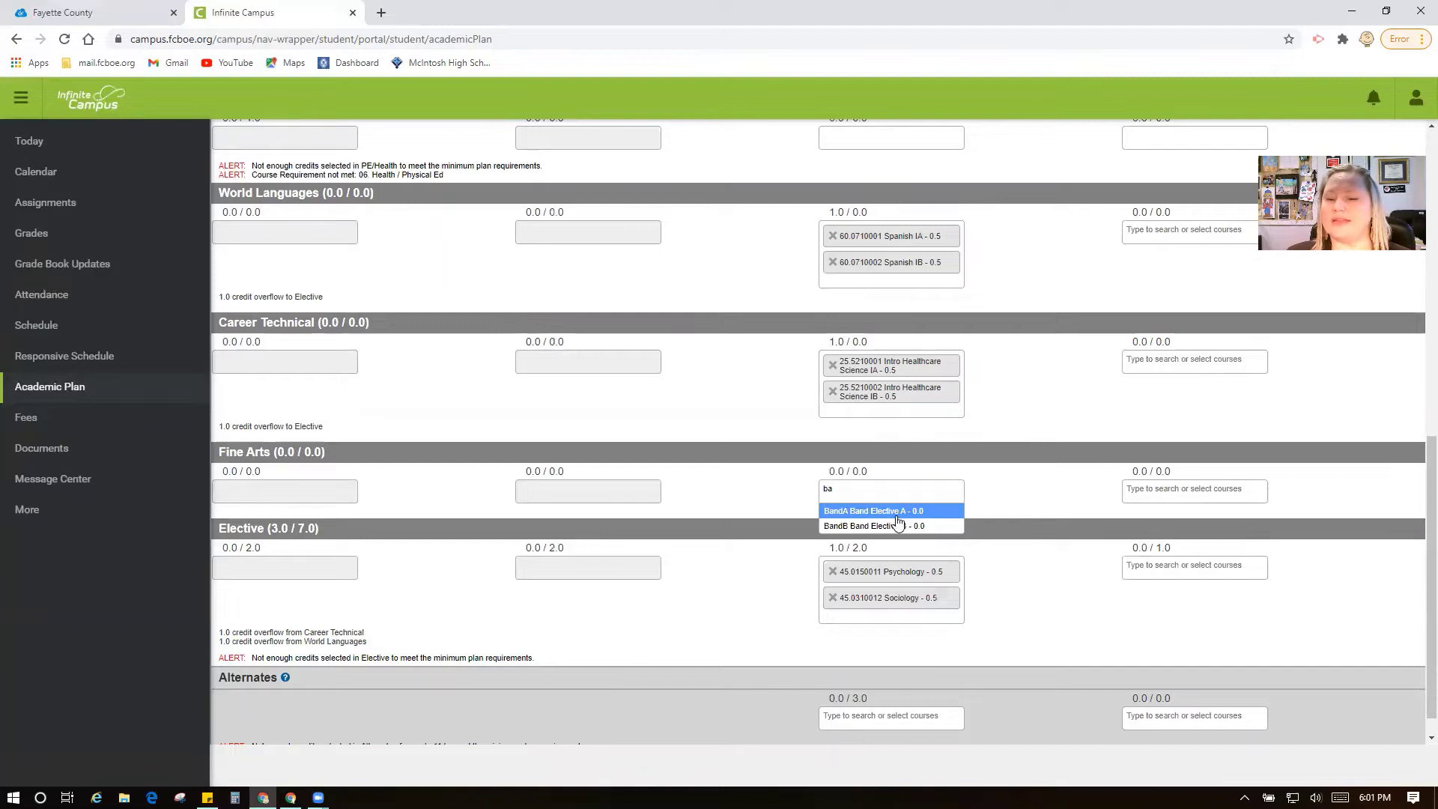
pyautogui.click(899, 512)
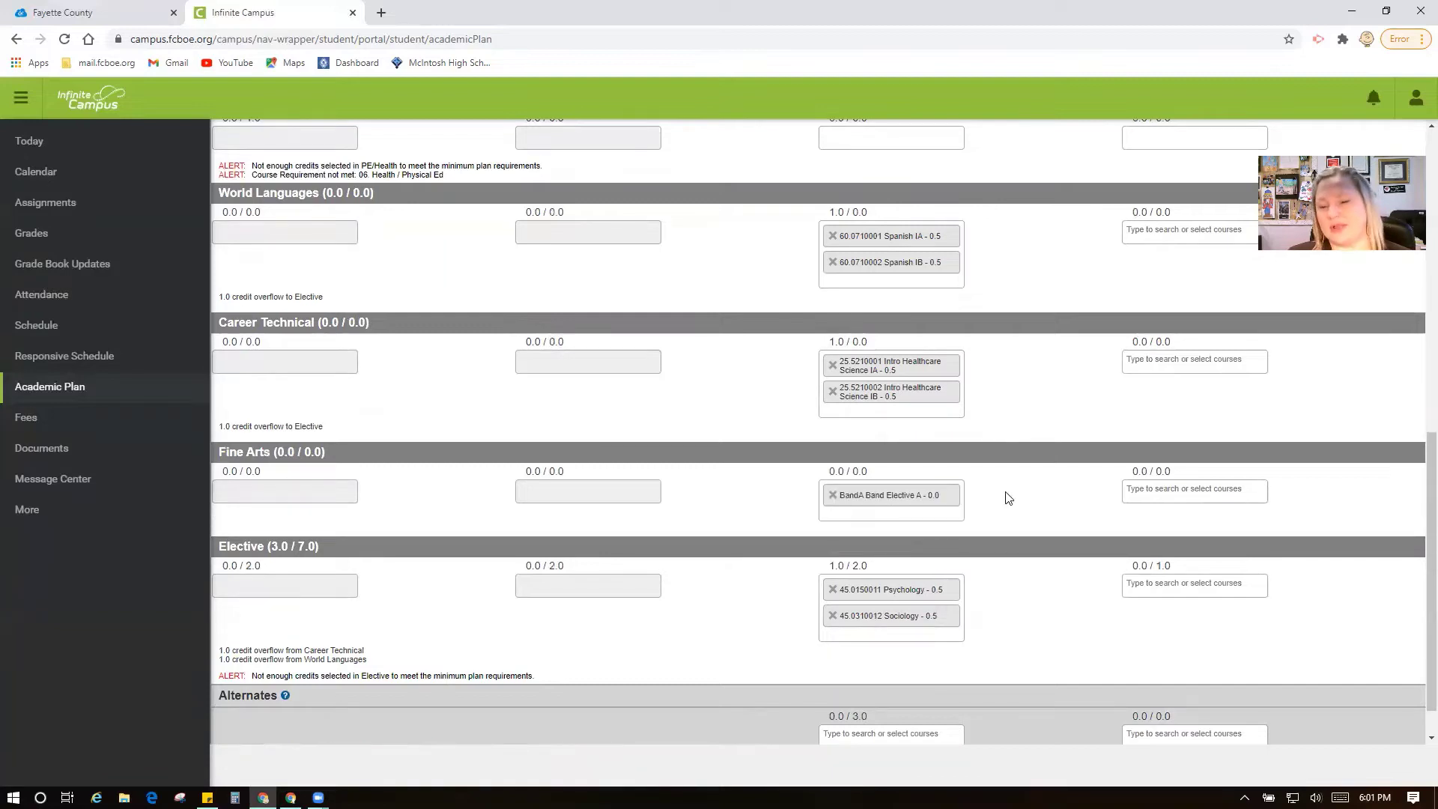
pyautogui.click(936, 515)
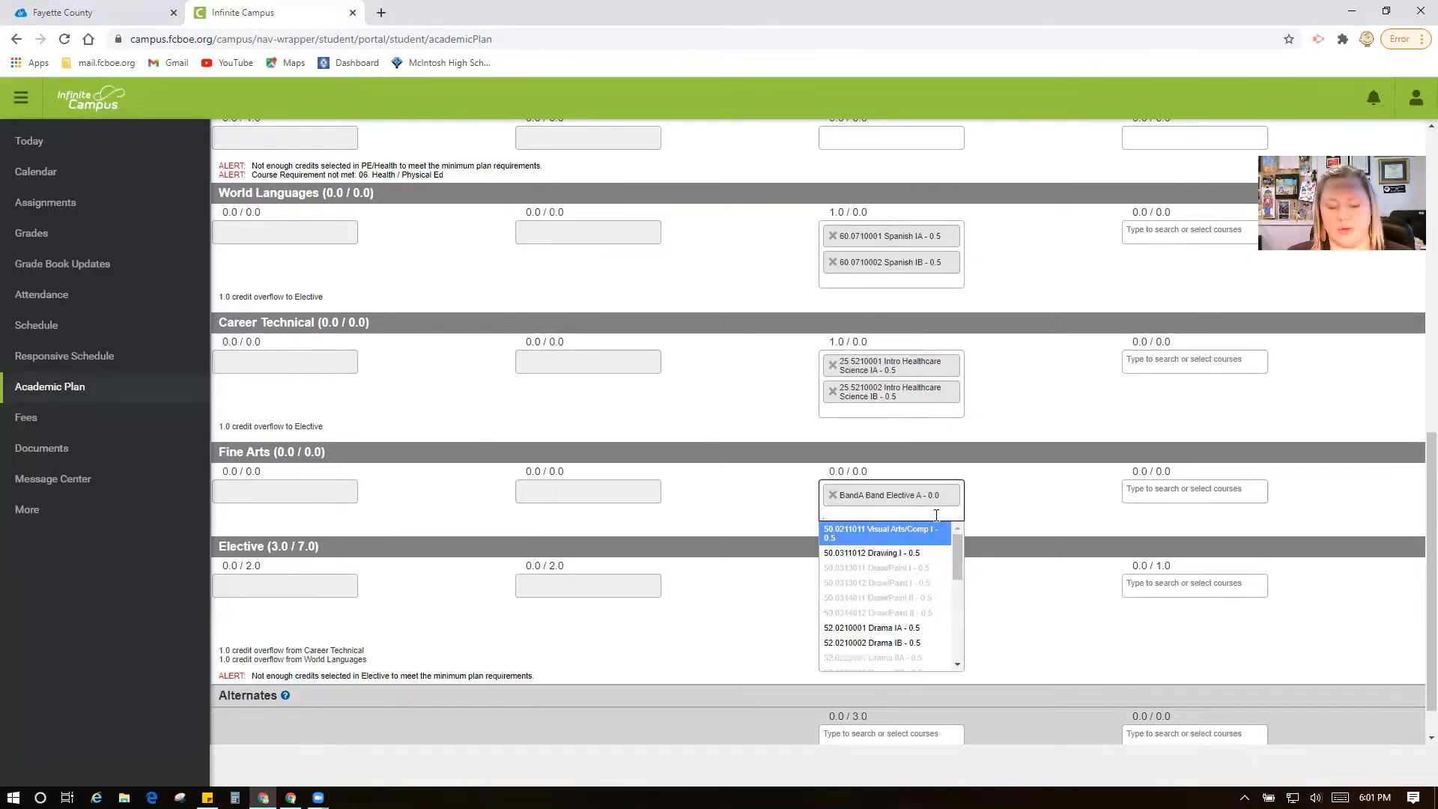
pyautogui.write('band')
pyautogui.click(919, 529)
# Add Orchestra Elective A and Orchestra Elective B to Grade 11 Fine Arts
pyautogui.click(888, 541)
pyautogui.write('orc')
pyautogui.click(871, 556)
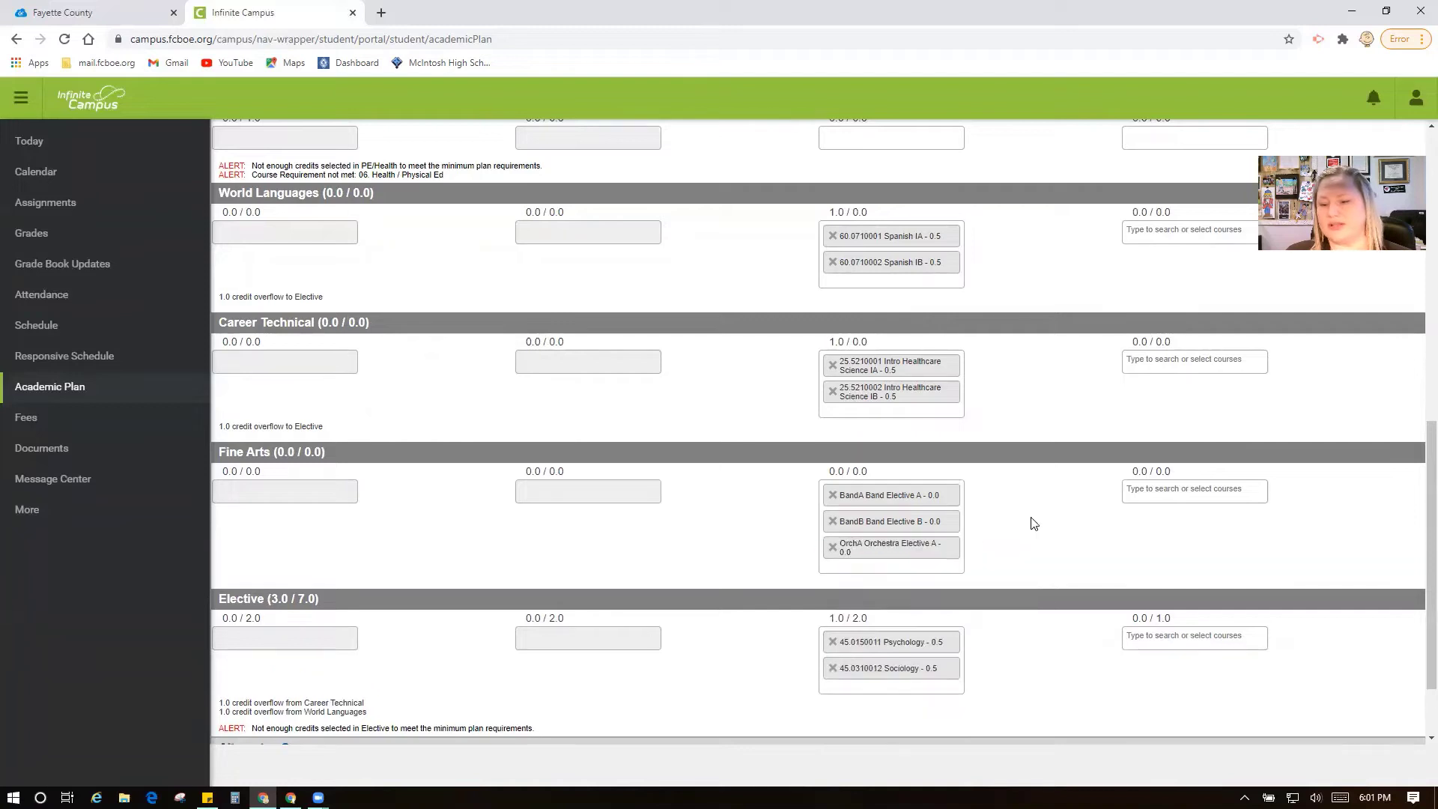
pyautogui.click(920, 559)
pyautogui.write('orc')
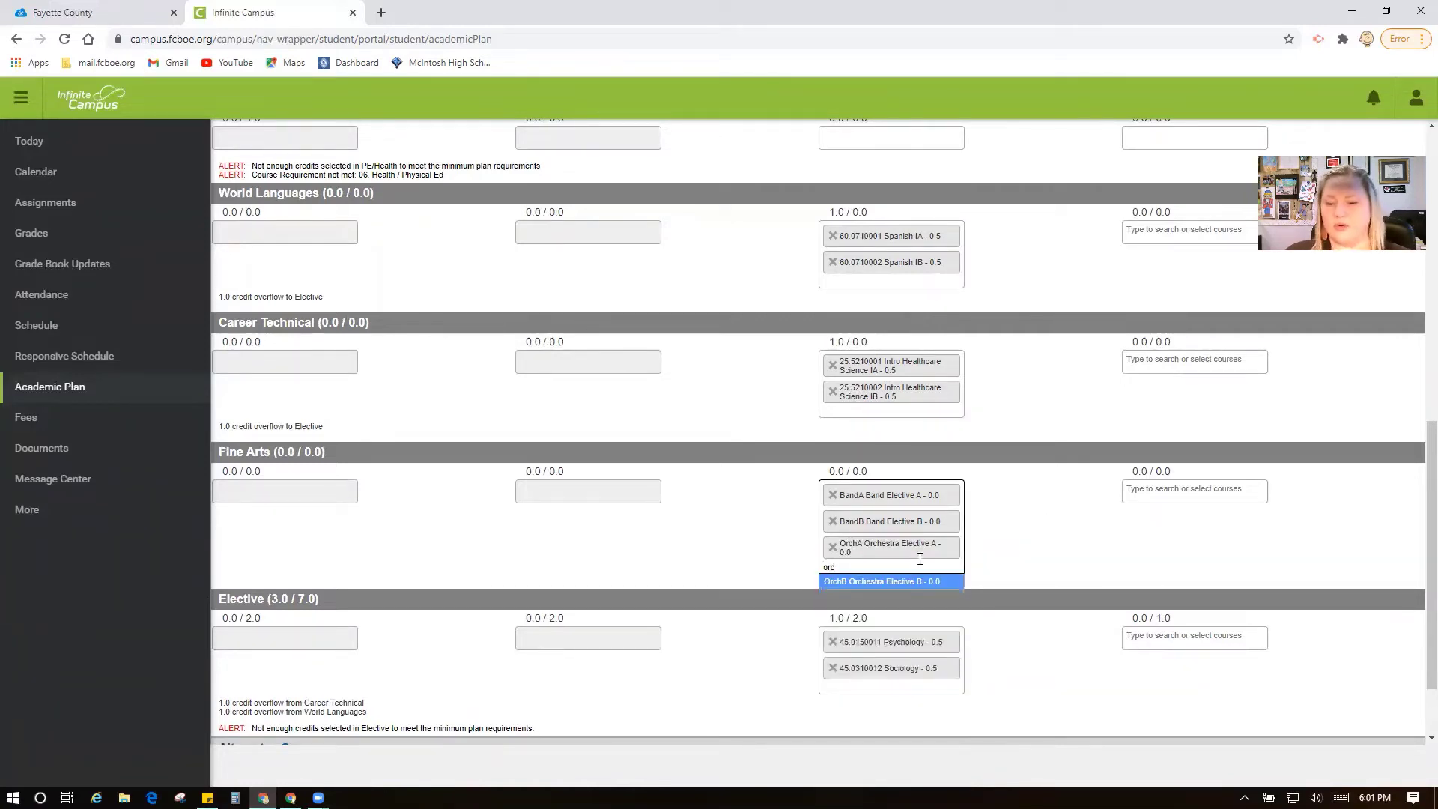
pyautogui.click(920, 582)
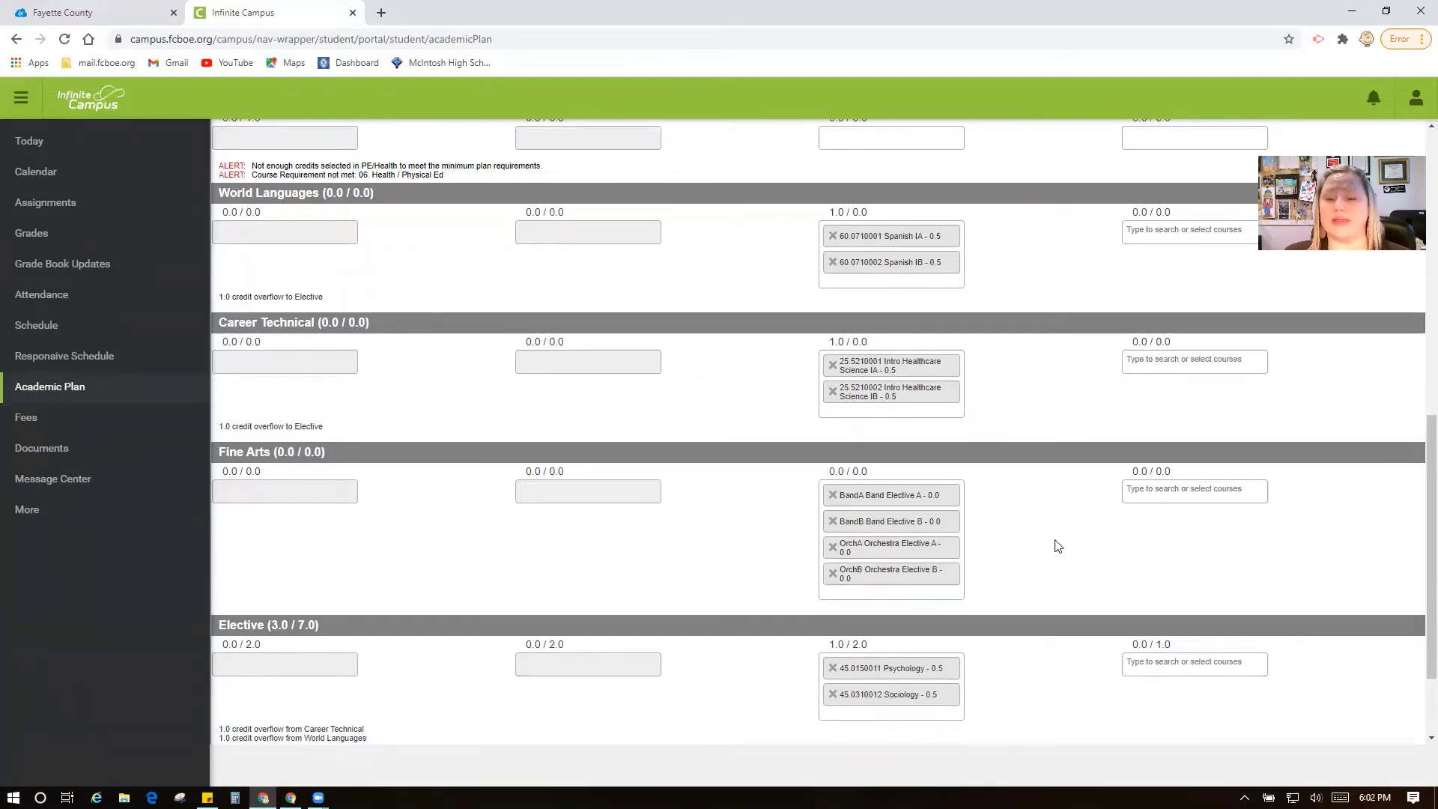
# Remove the four band and orchestra courses, then add and remove Beg Women's Chorus
pyautogui.click(832, 496)
pyautogui.click(833, 498)
pyautogui.click(832, 496)
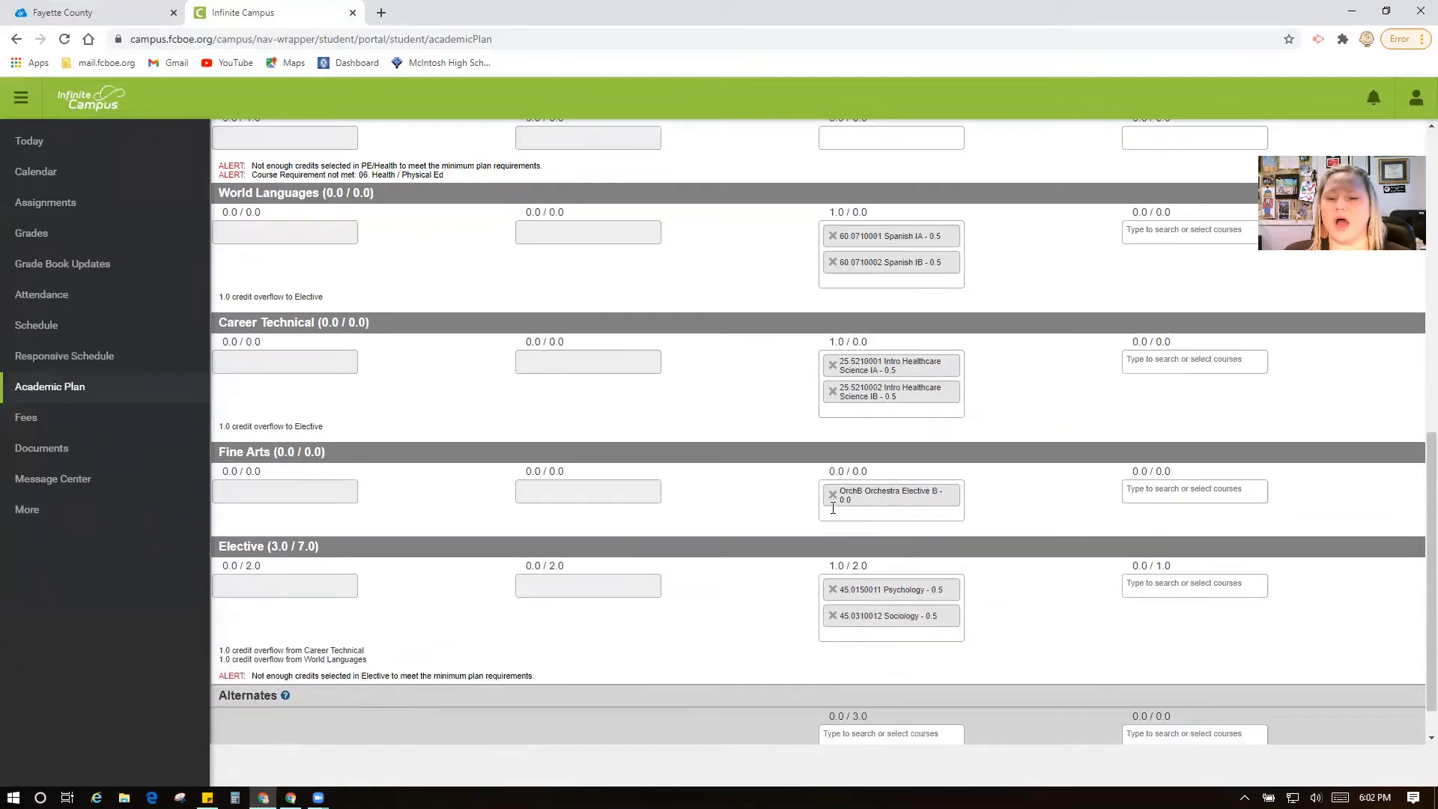
pyautogui.click(832, 496)
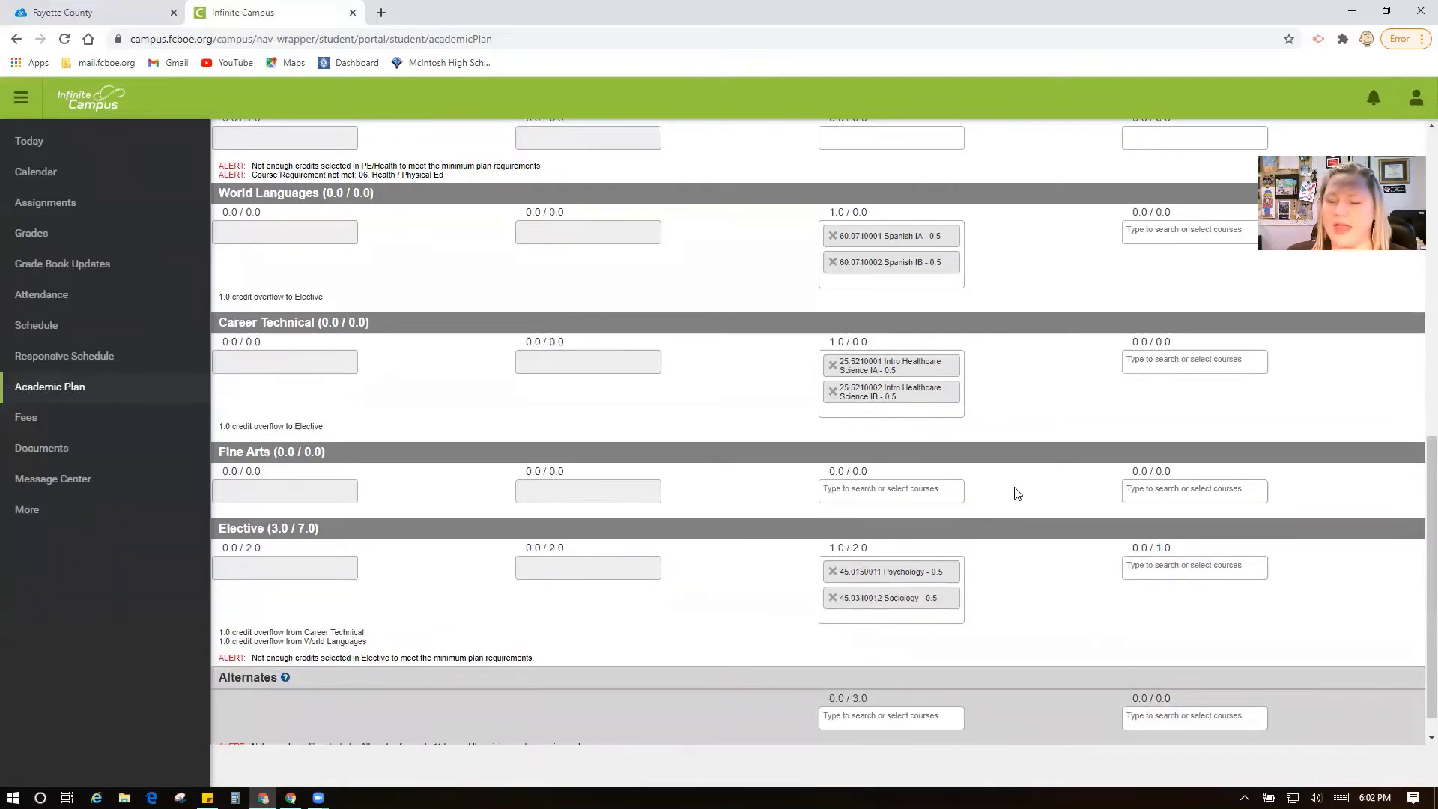
pyautogui.click(910, 491)
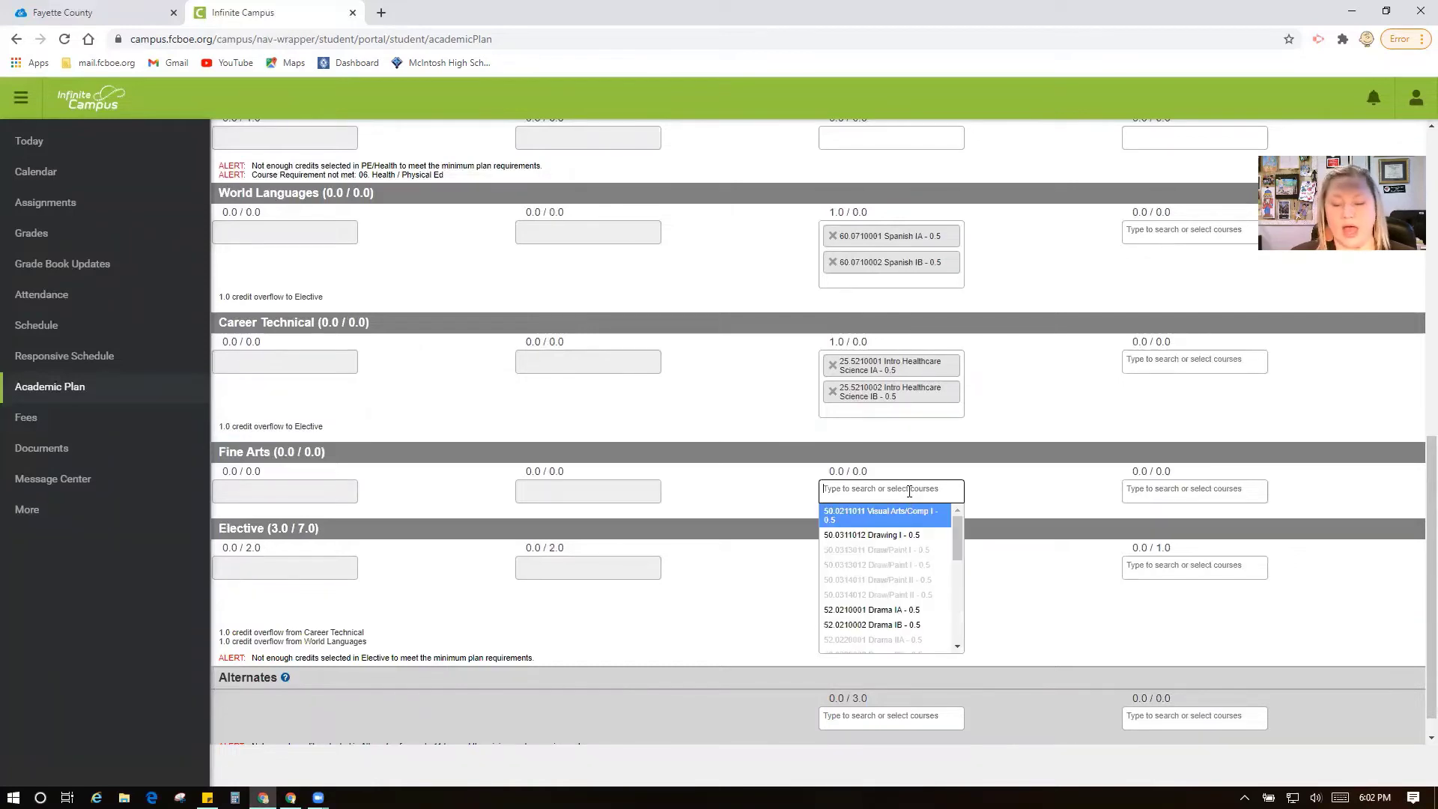
pyautogui.write('ch')
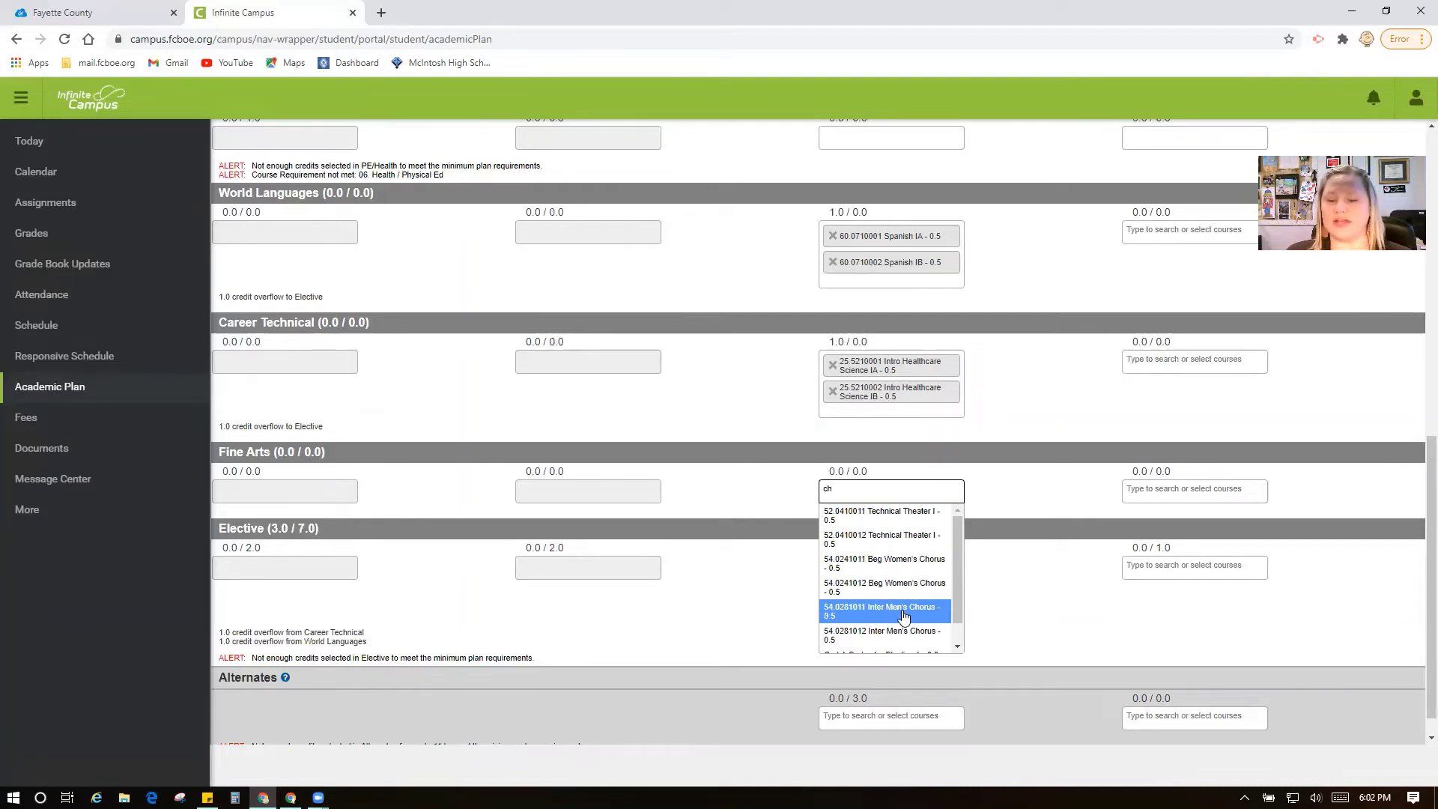
pyautogui.click(898, 563)
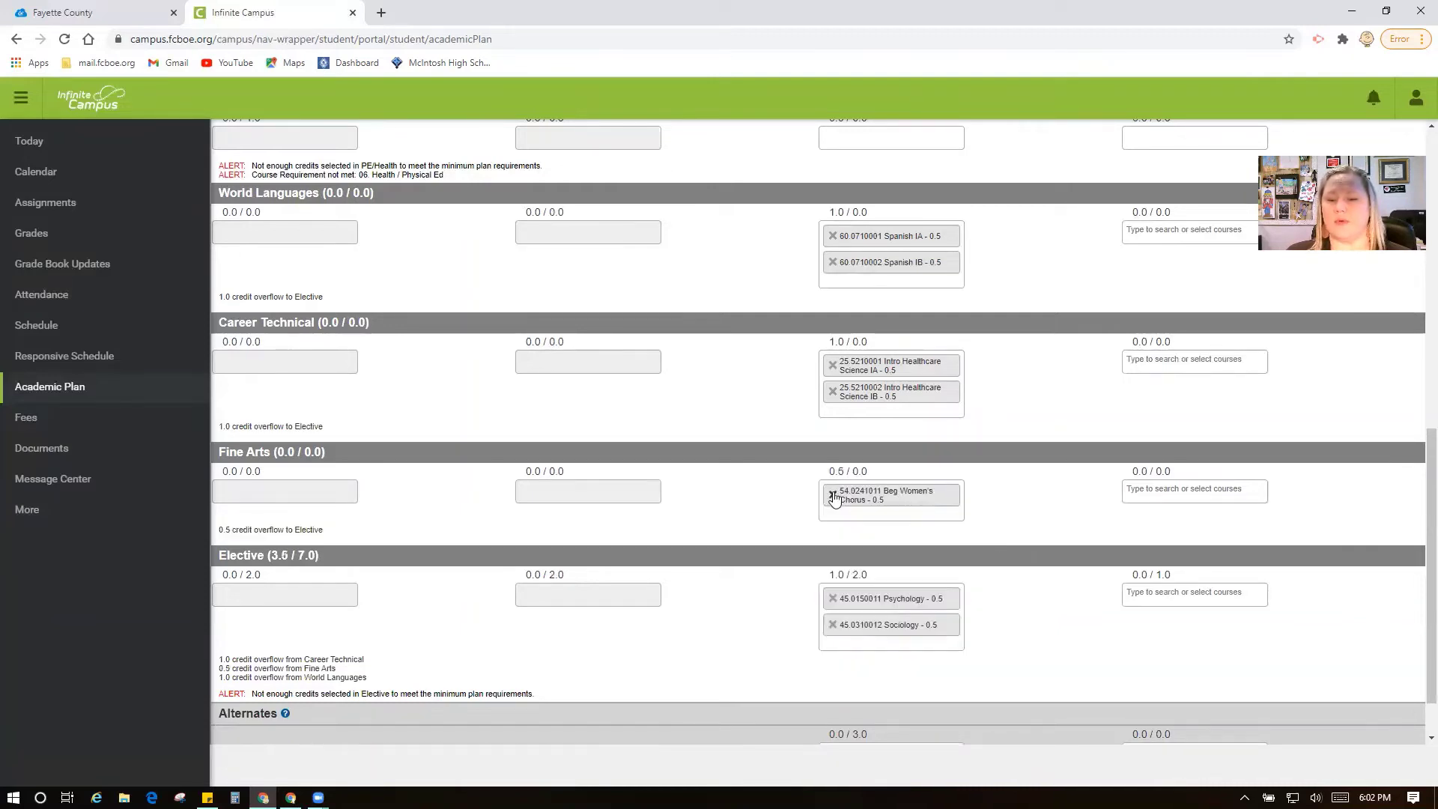
pyautogui.click(833, 495)
# Add and remove Visual Arts/Comp I, then search Fine Arts courses for 'draw'
pyautogui.click(867, 491)
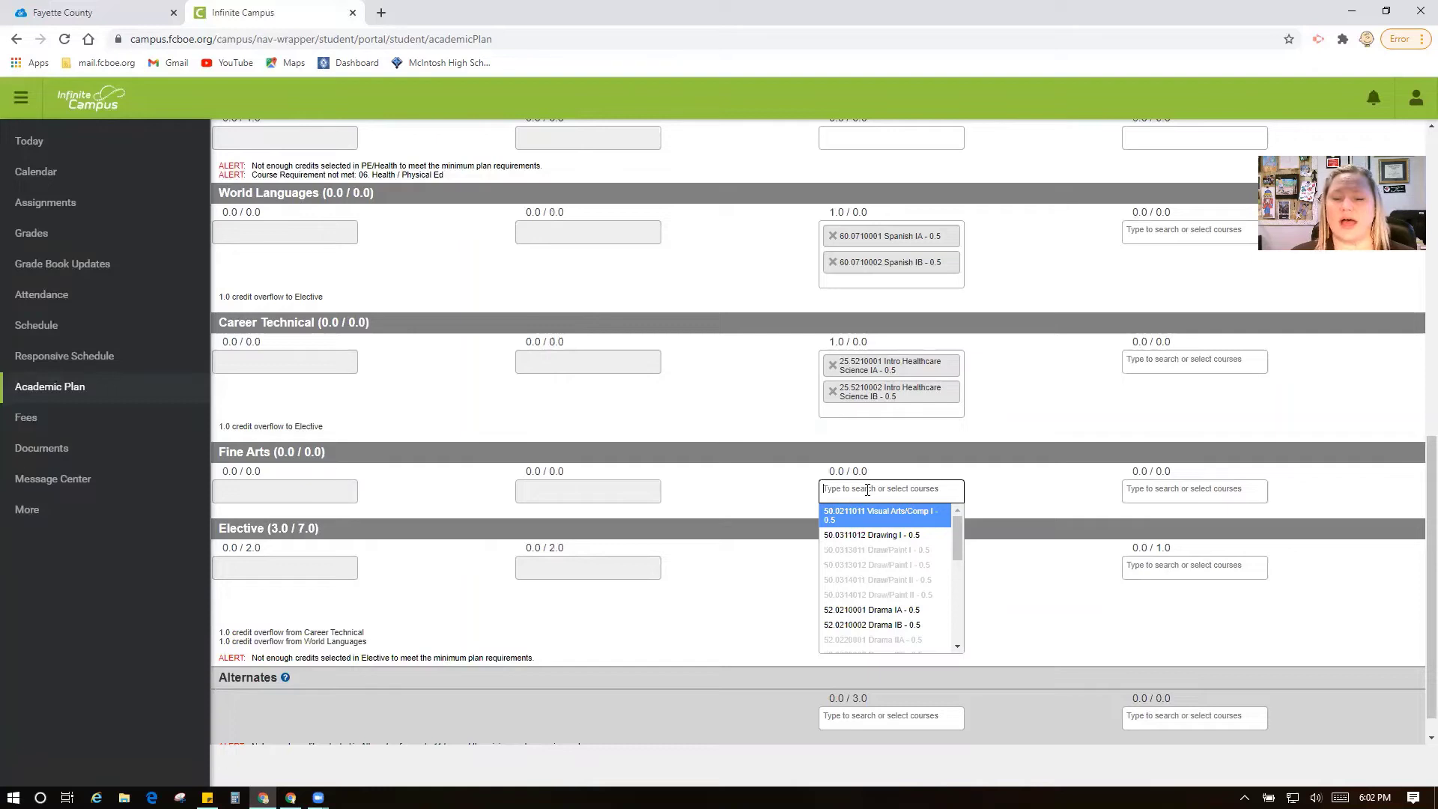
pyautogui.write('vi')
pyautogui.press('Return')
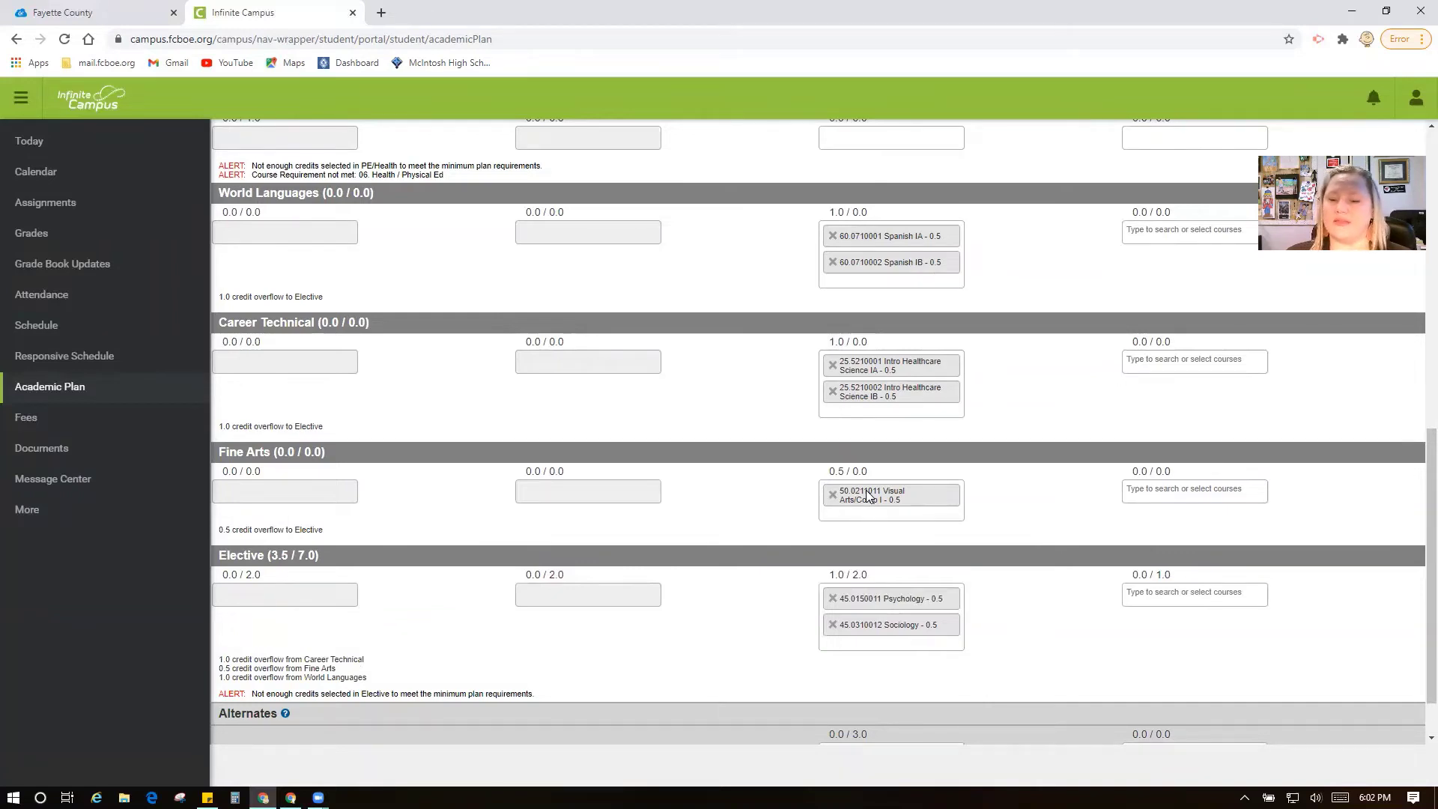
pyautogui.click(832, 494)
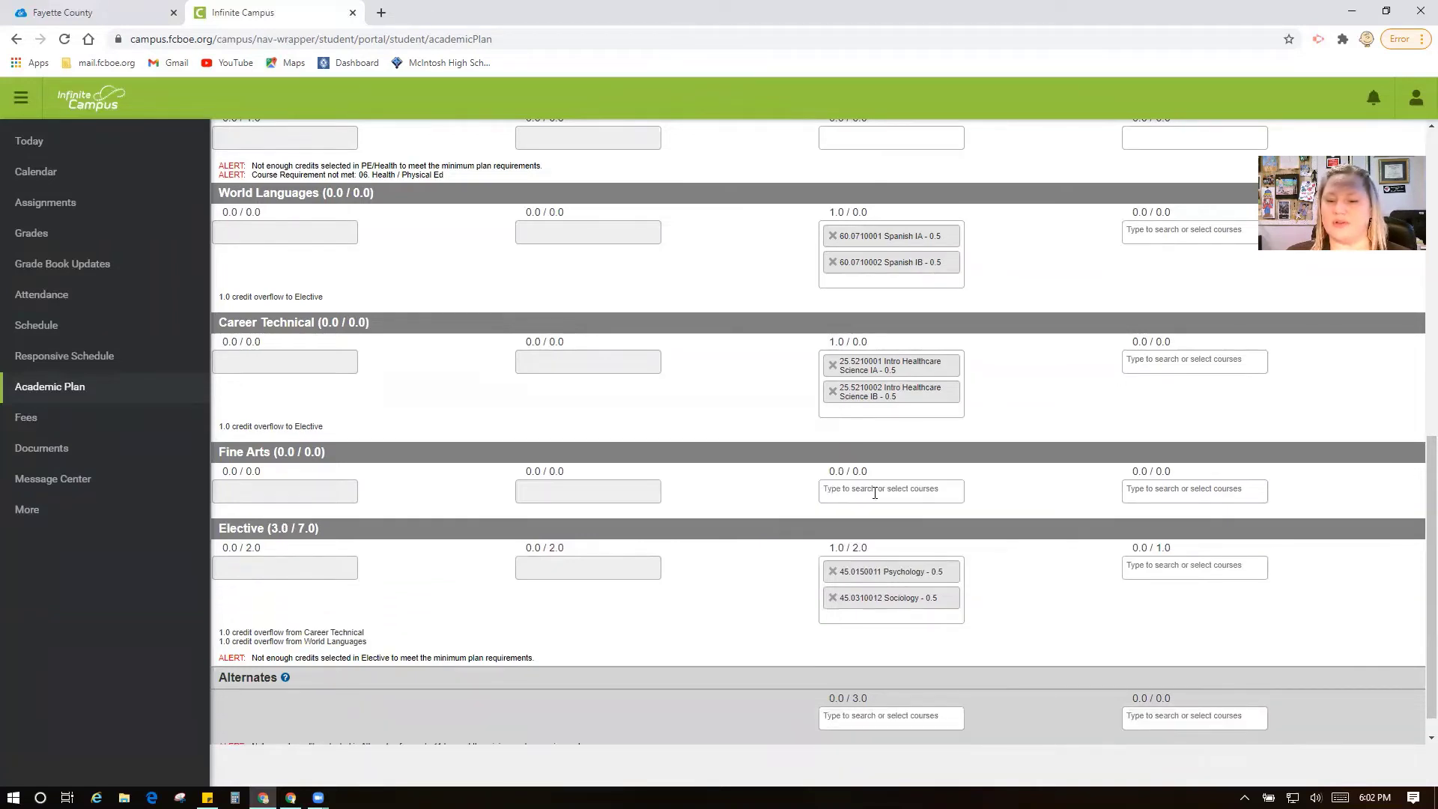
pyautogui.click(875, 493)
pyautogui.write('draw')
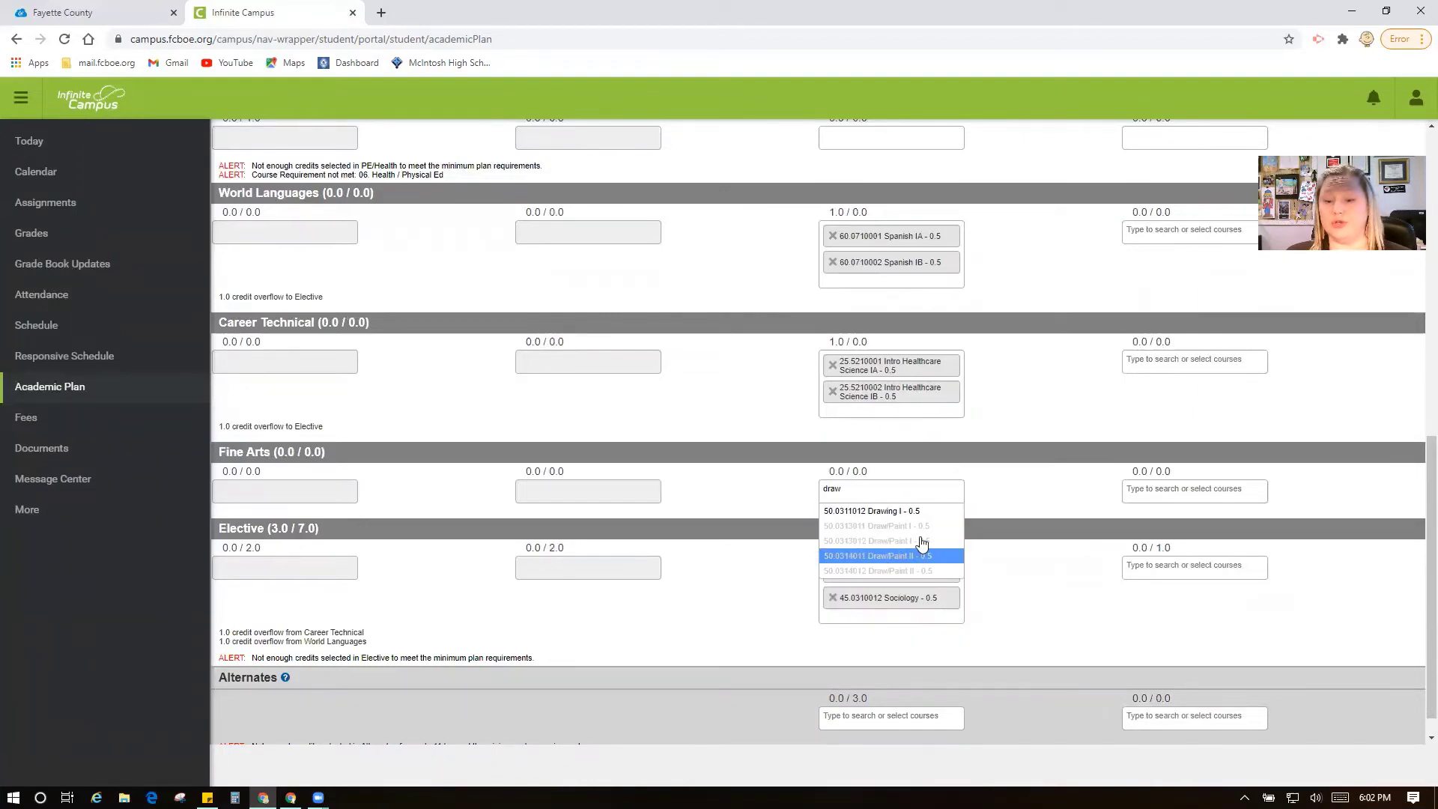
# Try adding Draw/Paint II to Grade 11 Fine Arts, then remove it after the Draw/Paint I prerequisite error
pyautogui.click(923, 556)
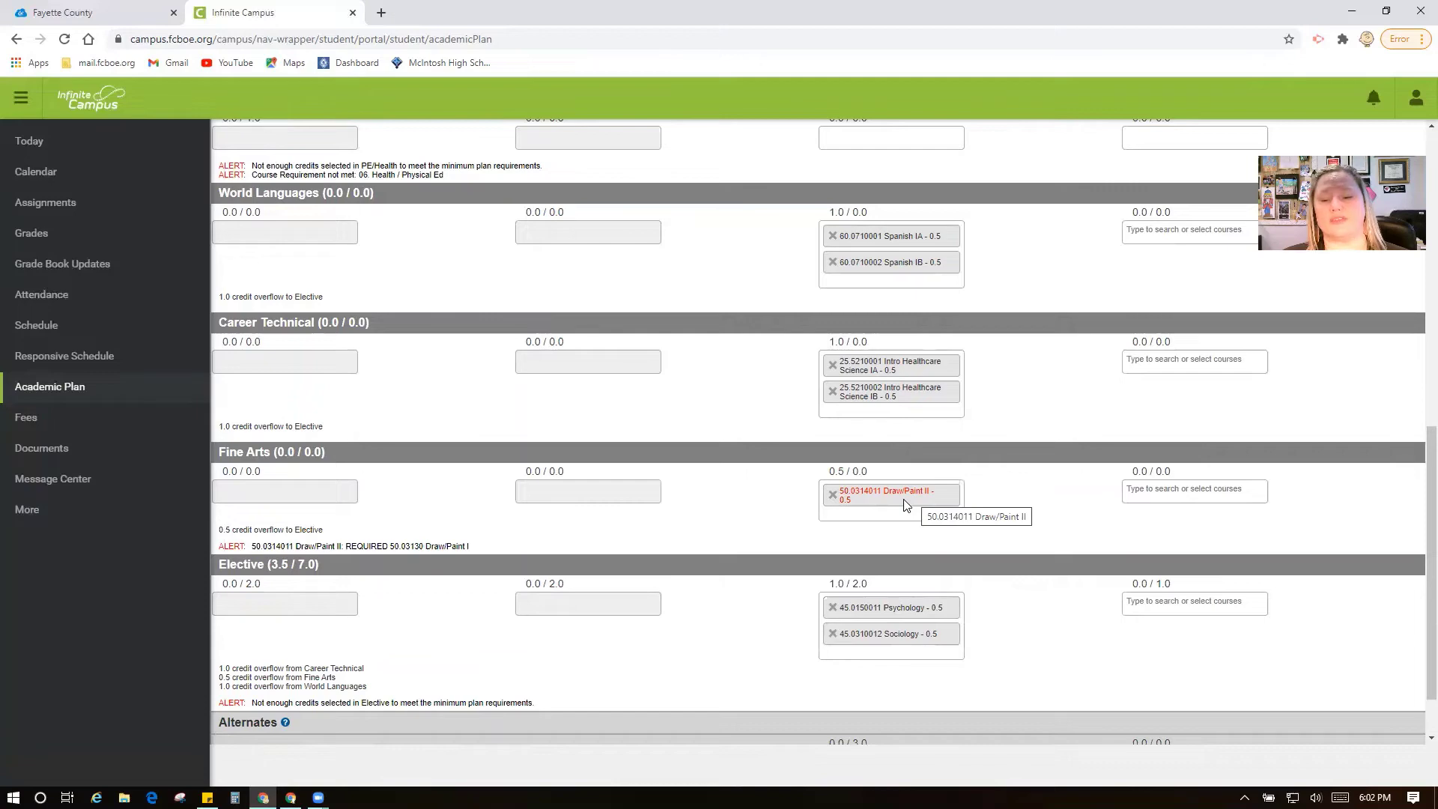
pyautogui.scroll(10, 904, 505)
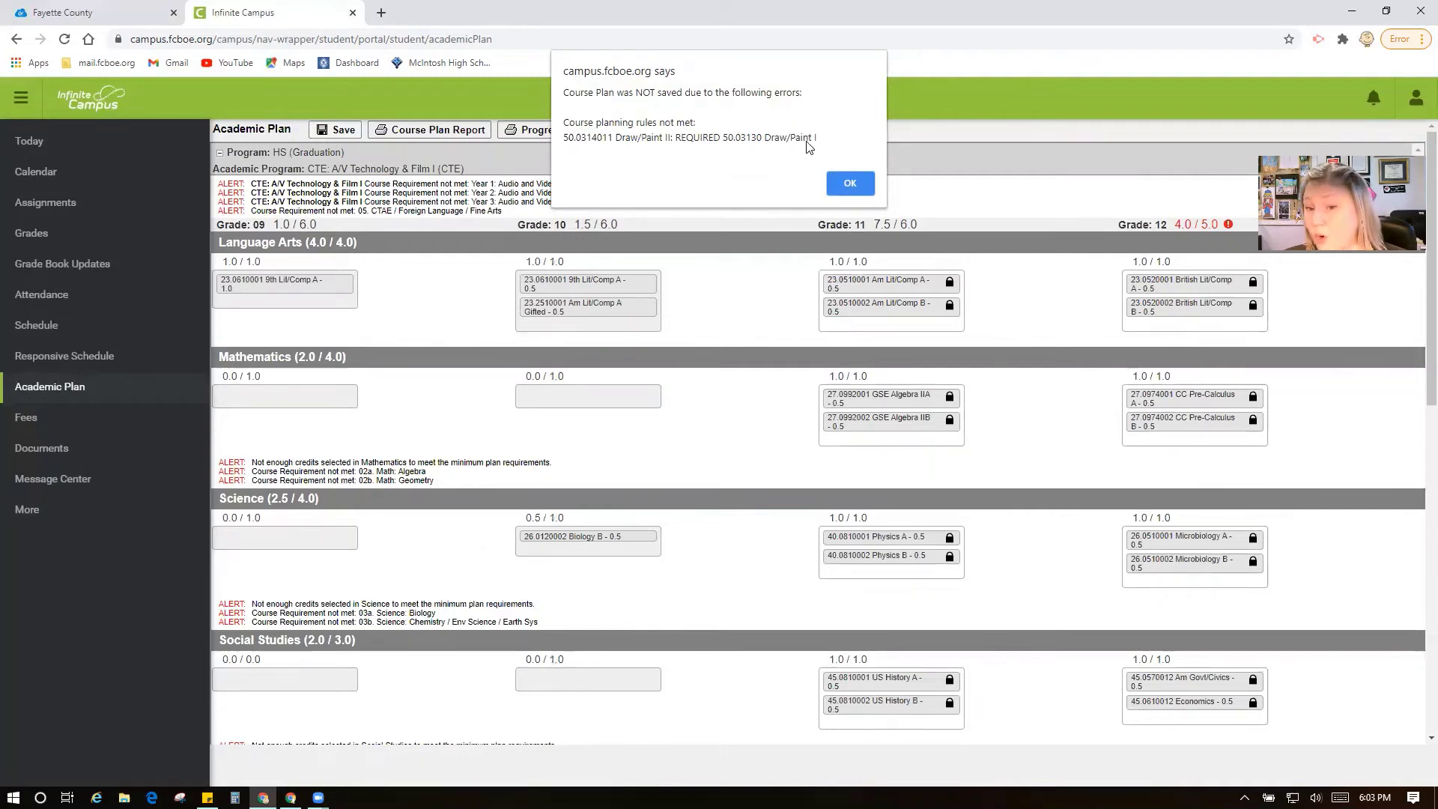
pyautogui.click(847, 184)
pyautogui.scroll(-10, 1124, 601)
pyautogui.scroll(-2, 1046, 609)
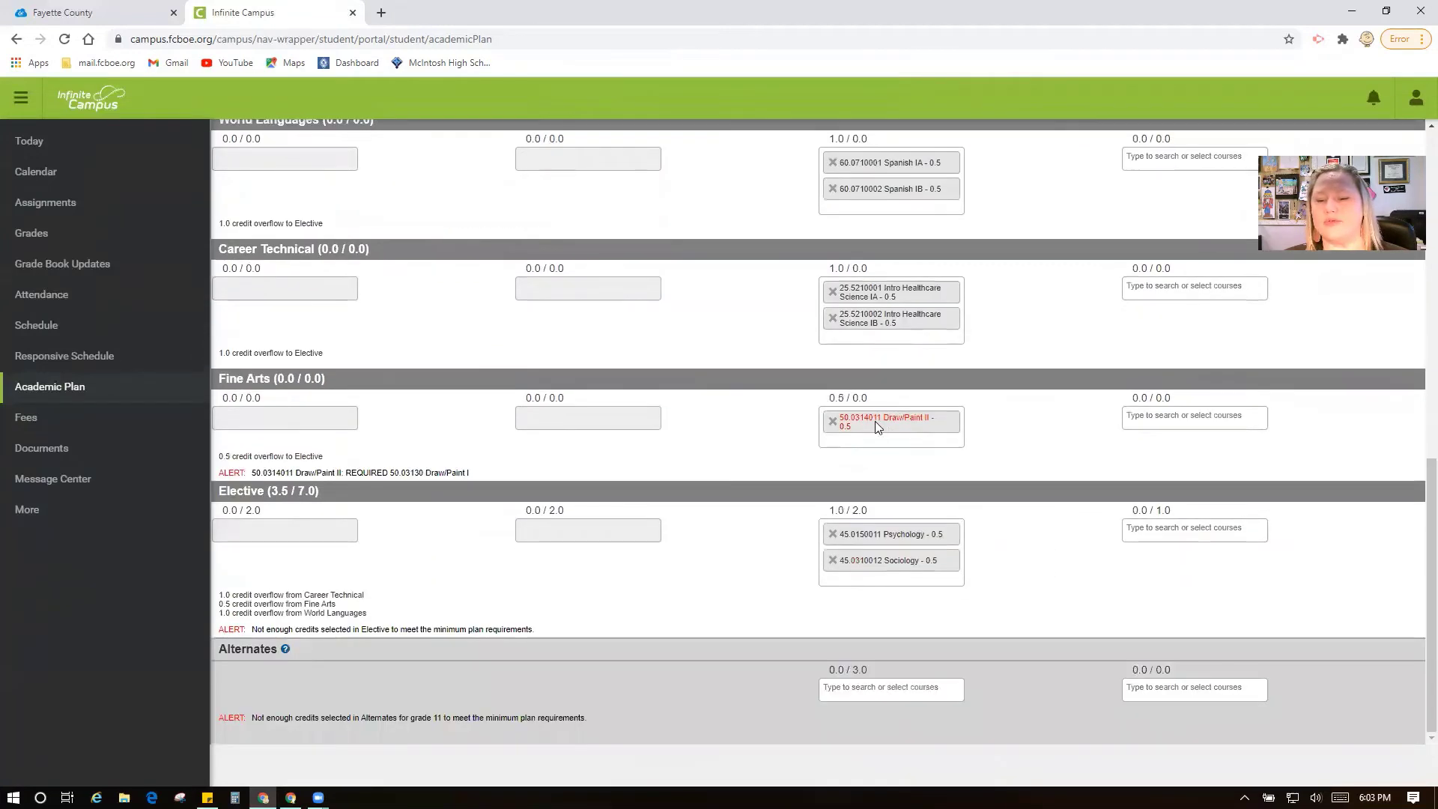
pyautogui.click(833, 425)
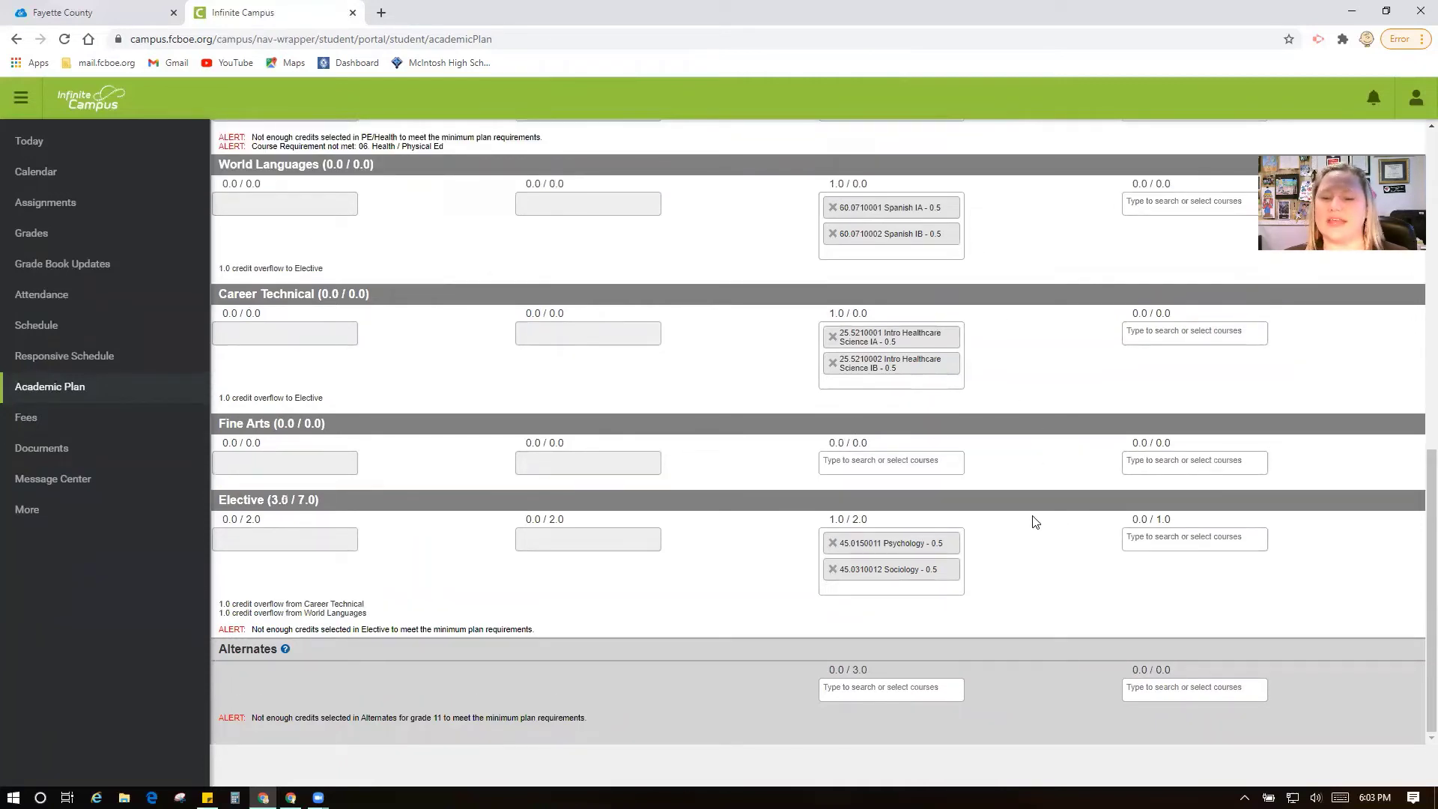
# Add 53.0841011 Beg Guitar (0.5 credit) as the first Grade 11 alternate, making Alternates 0.5/3.0
pyautogui.scroll(2, 1046, 592)
pyautogui.scroll(-2, 1046, 589)
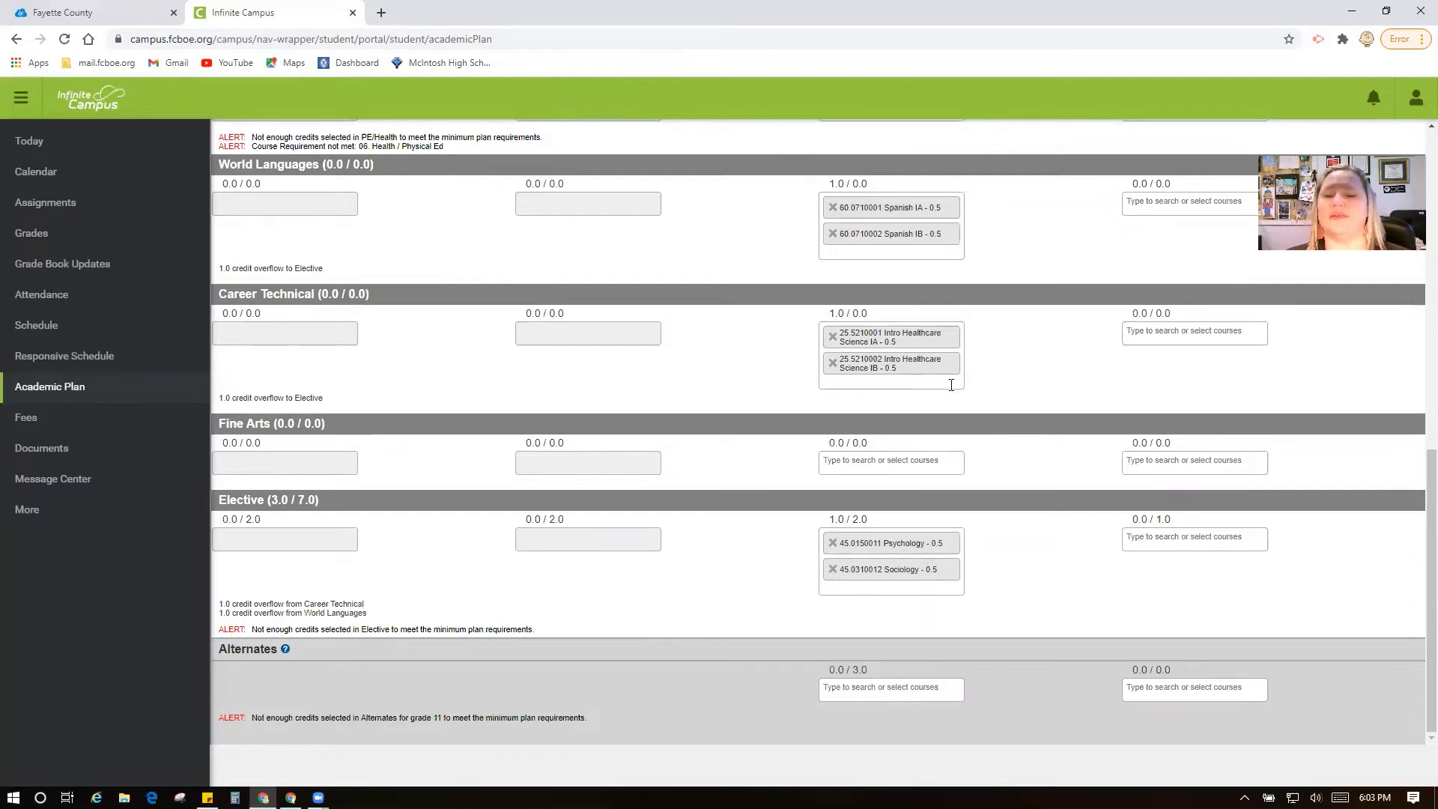
pyautogui.click(893, 696)
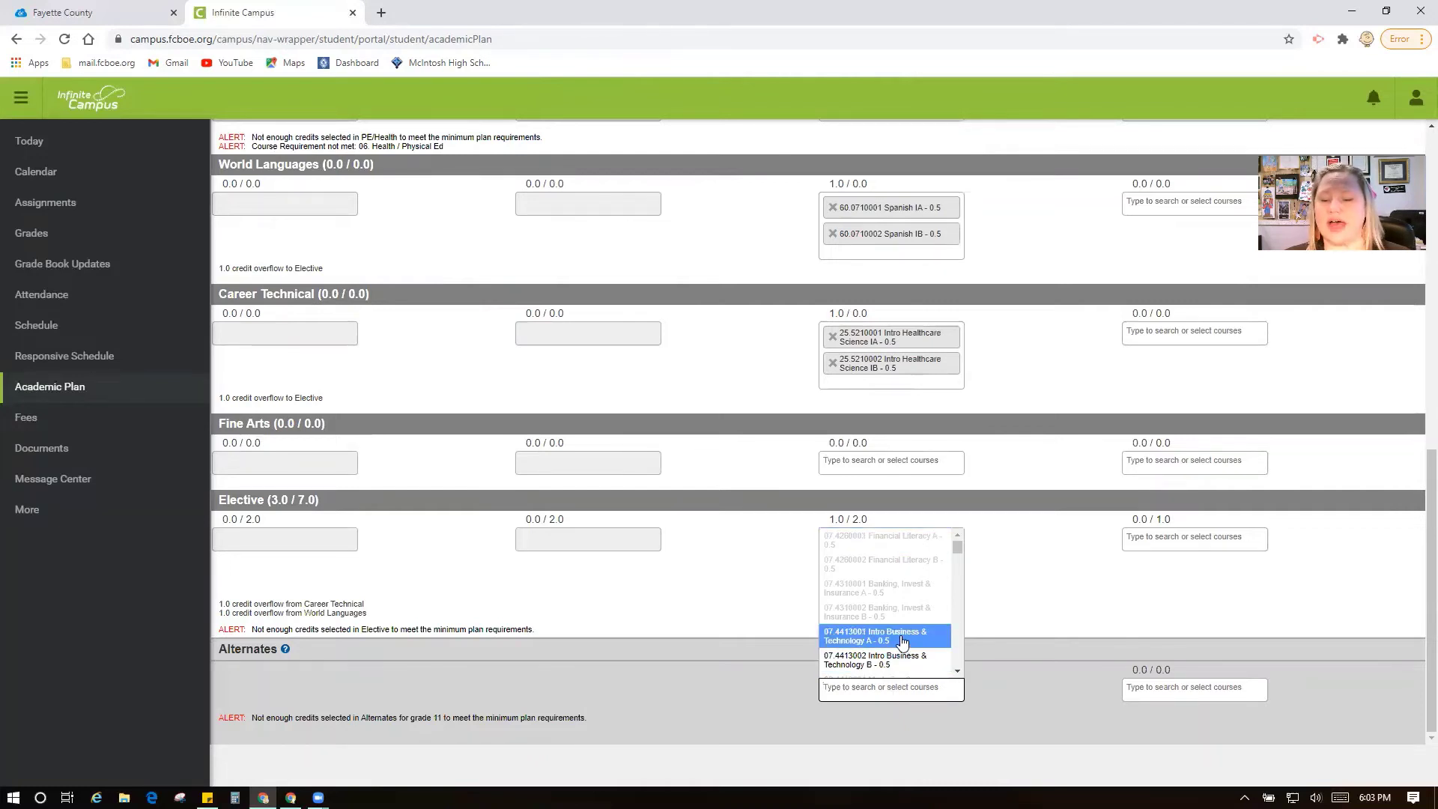
pyautogui.scroll(-10, 903, 643)
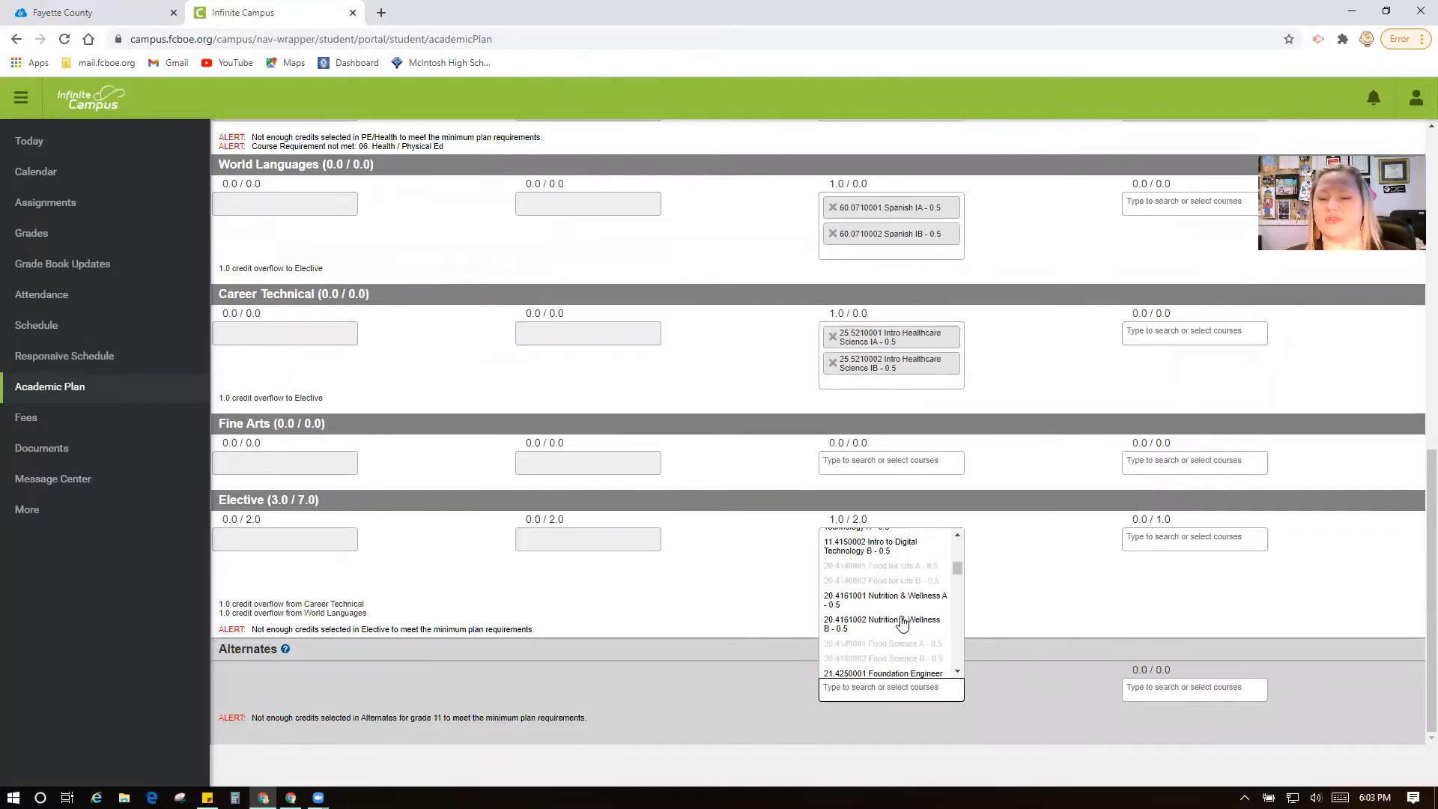
pyautogui.scroll(-10, 902, 623)
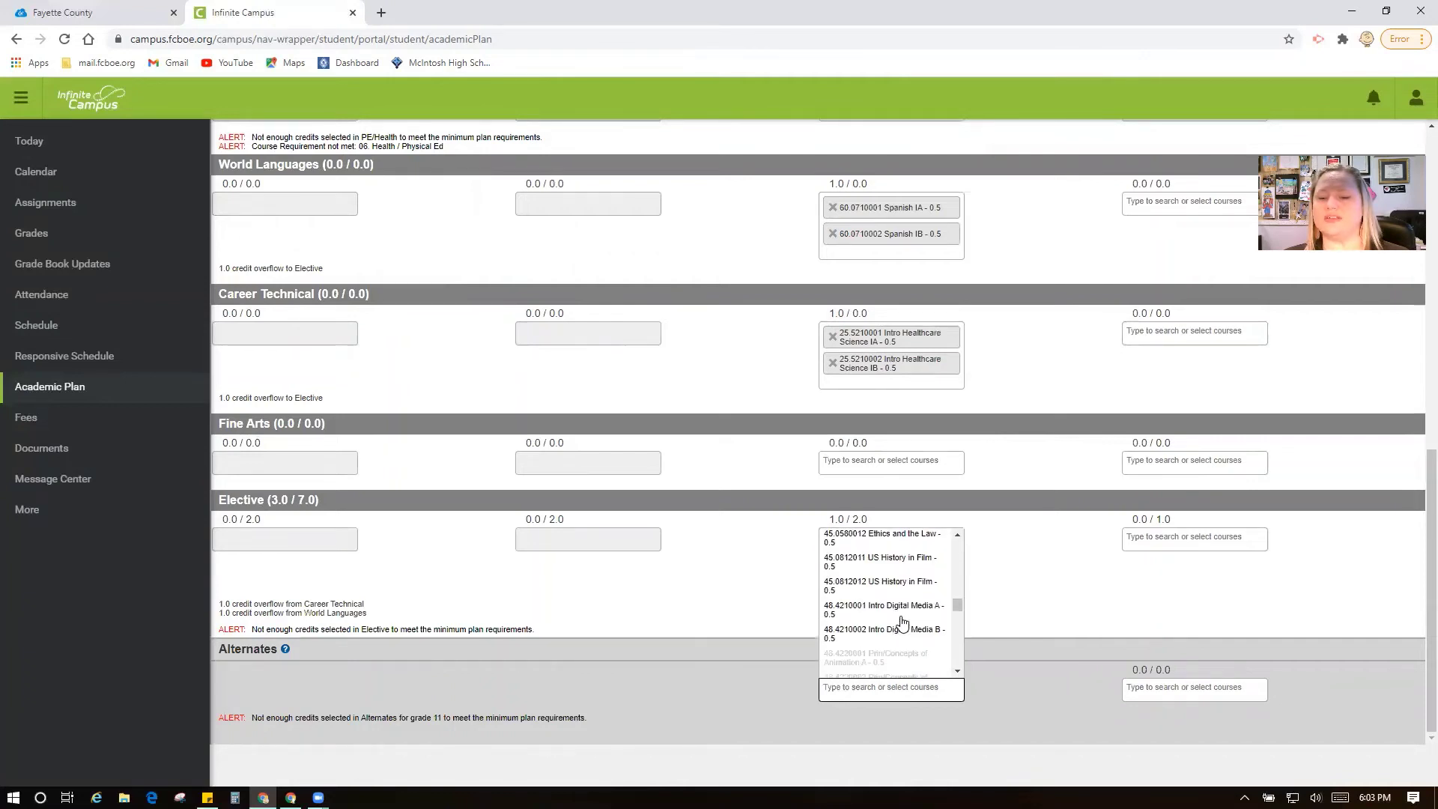
pyautogui.scroll(-10, 903, 623)
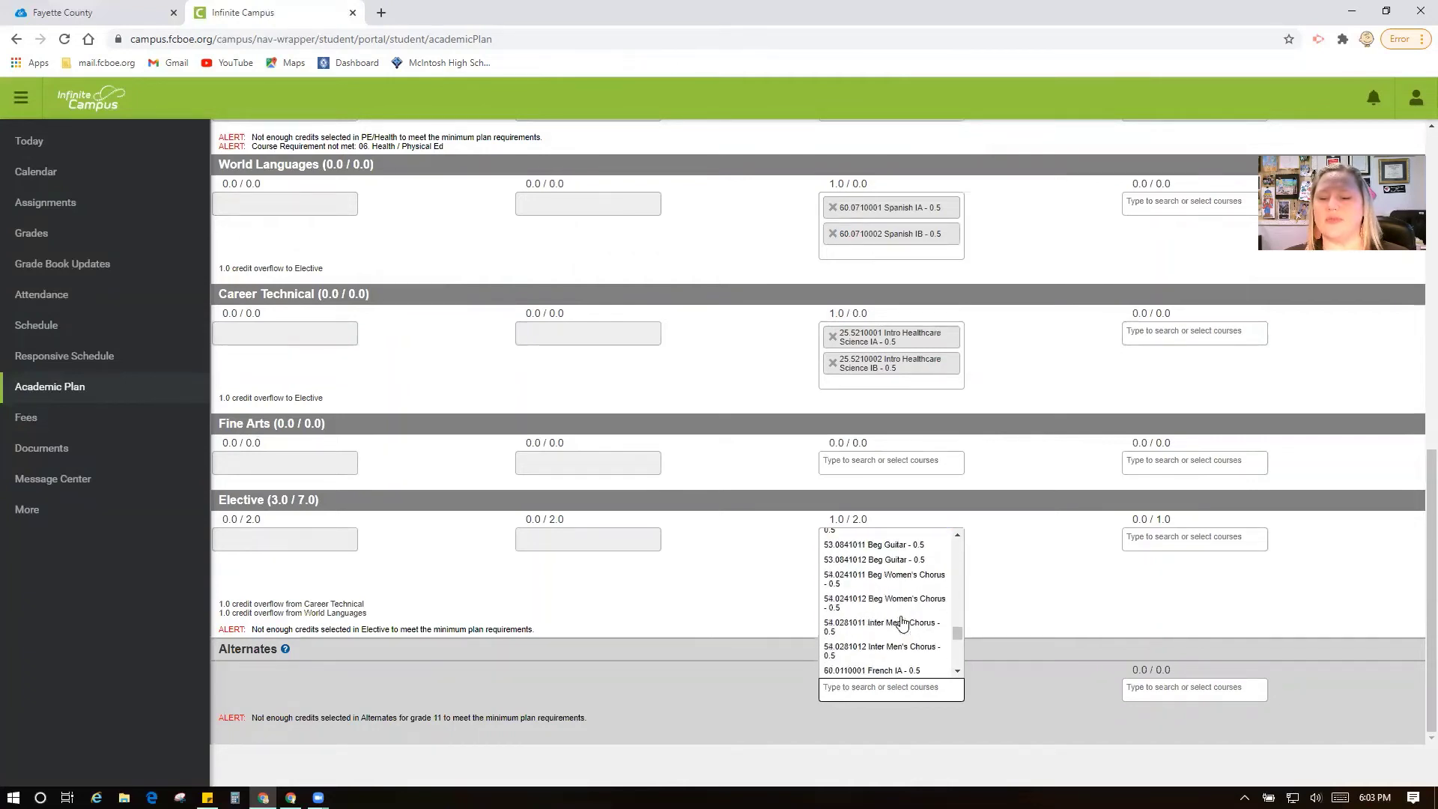
pyautogui.scroll(3, 902, 624)
pyautogui.scroll(-3, 907, 625)
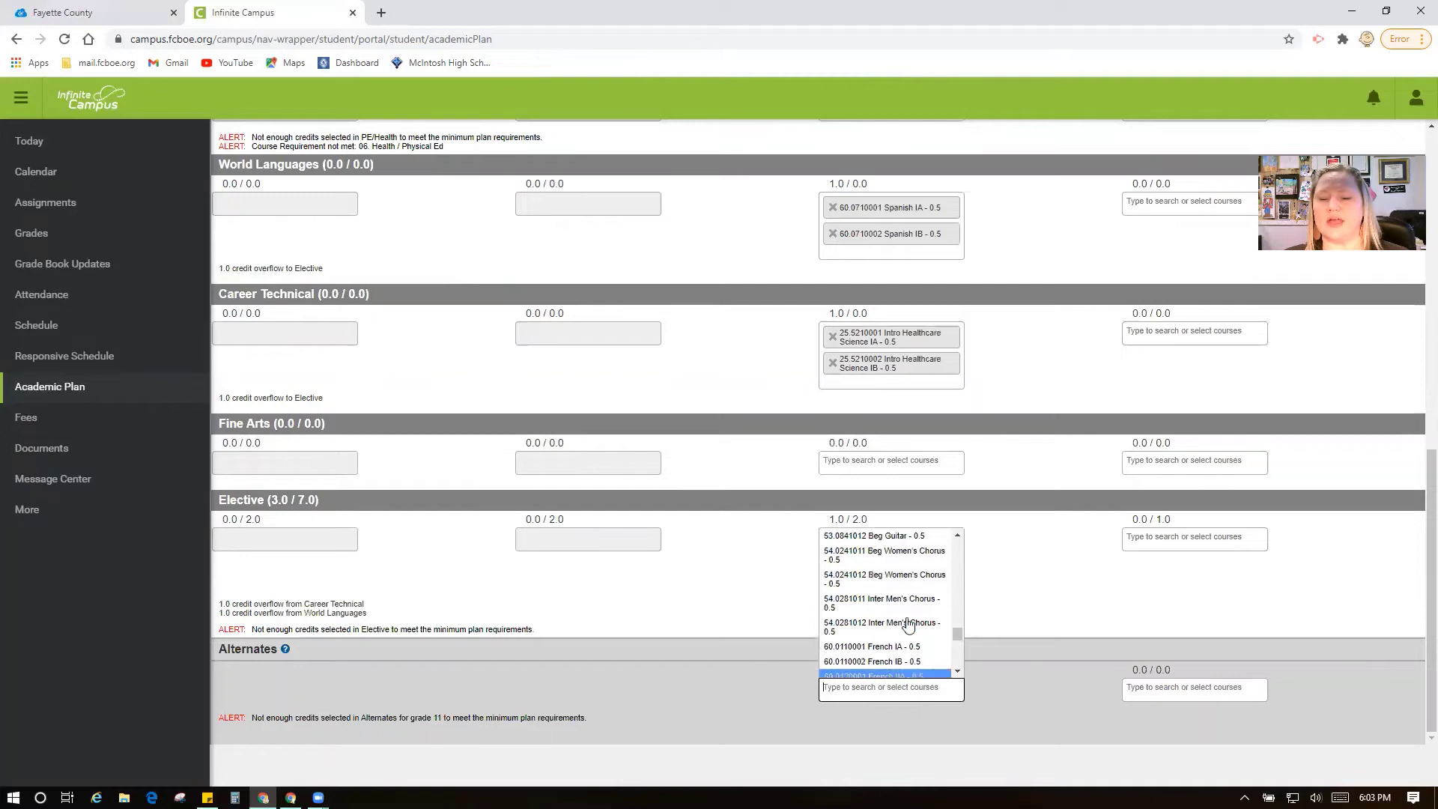
pyautogui.scroll(2, 907, 625)
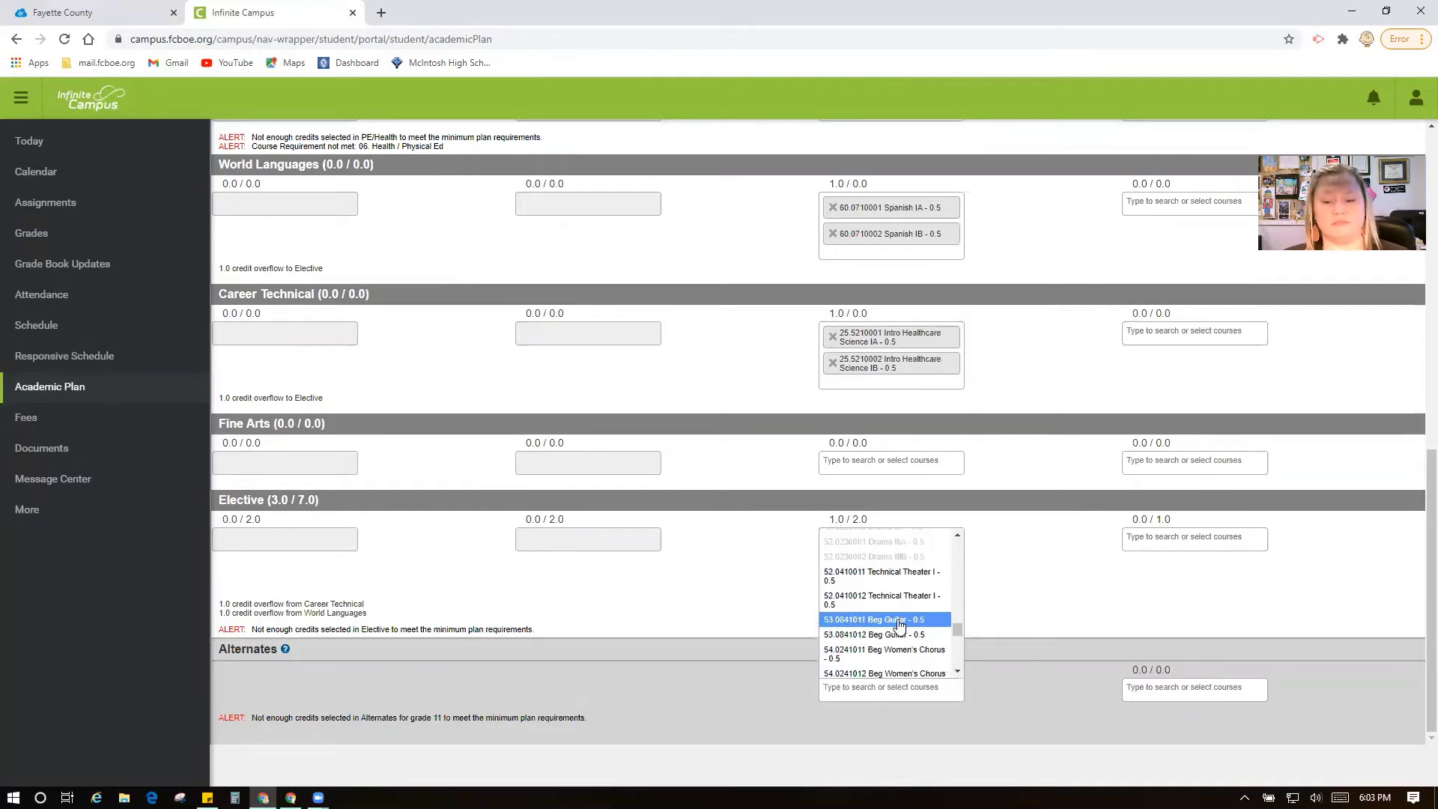
pyautogui.click(900, 621)
pyautogui.scroll(-1, 1029, 685)
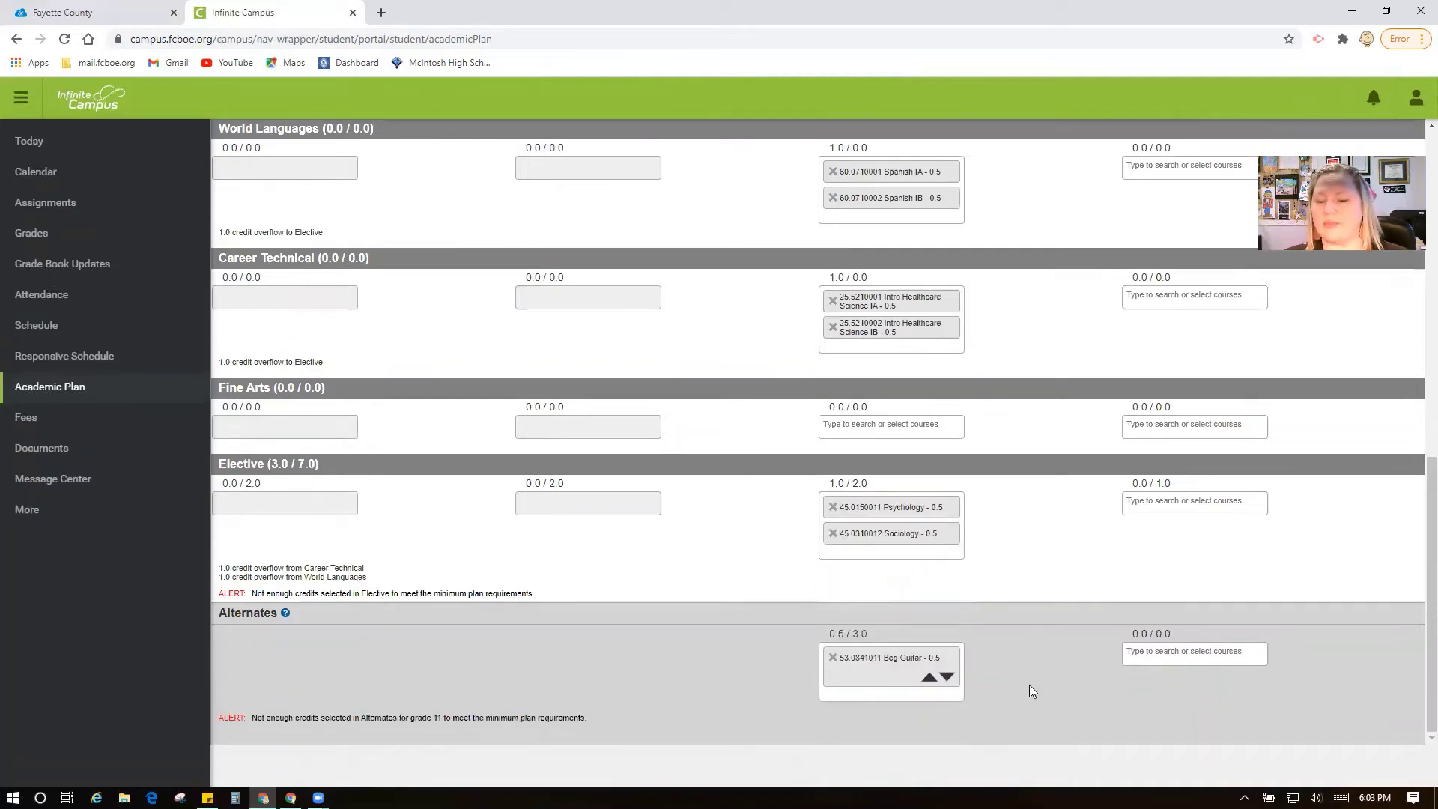
# Add the second Beg Guitar course, 53.0841012, to the Grade 11 alternates
pyautogui.click(879, 693)
pyautogui.scroll(-5, 899, 592)
pyautogui.scroll(-5, 908, 585)
pyautogui.scroll(-6, 911, 595)
pyautogui.scroll(-6, 917, 587)
pyautogui.scroll(-1, 917, 586)
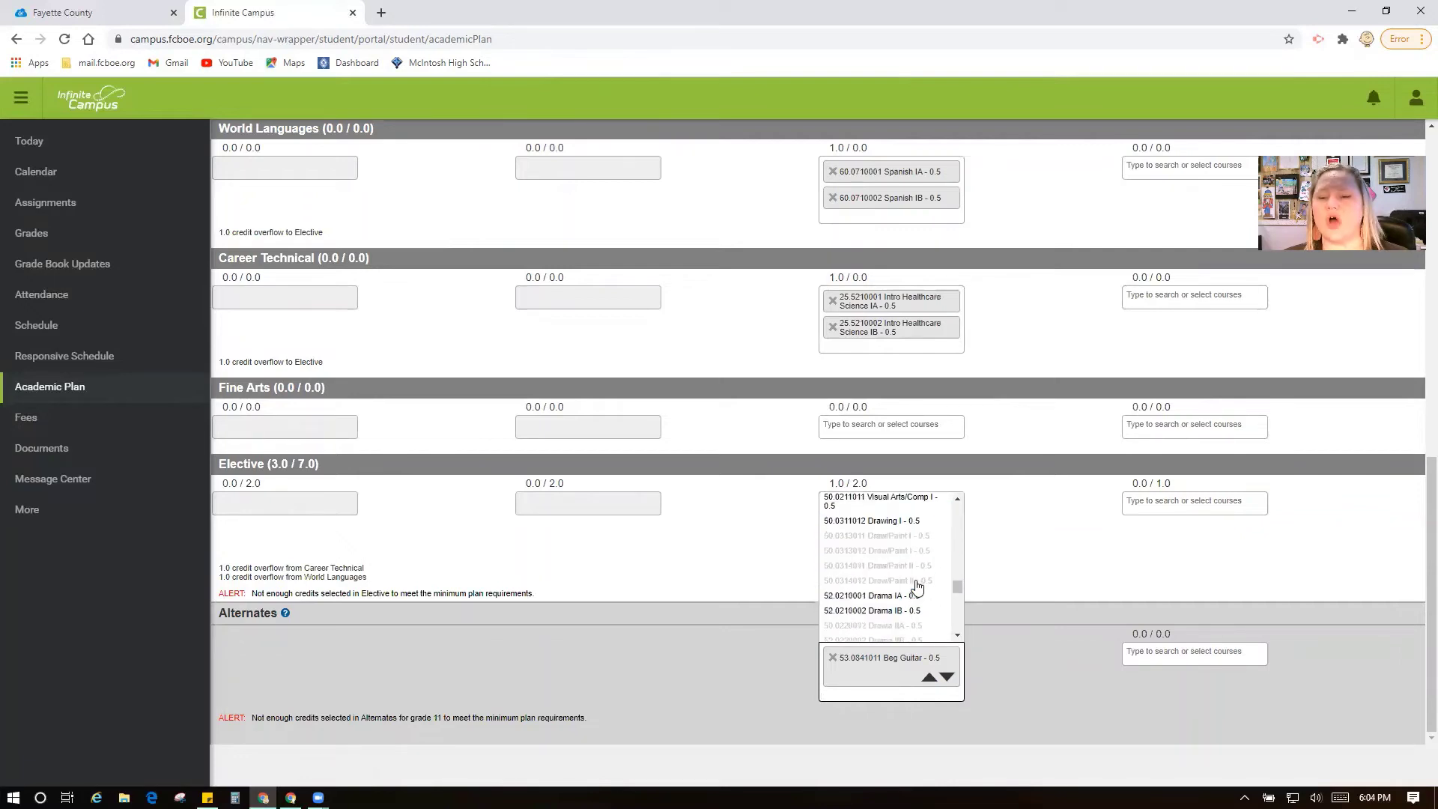
pyautogui.press('Down')
pyautogui.press('Down')
pyautogui.press('Down')
pyautogui.scroll(-3, 917, 589)
pyautogui.click(917, 585)
pyautogui.scroll(-1, 1014, 664)
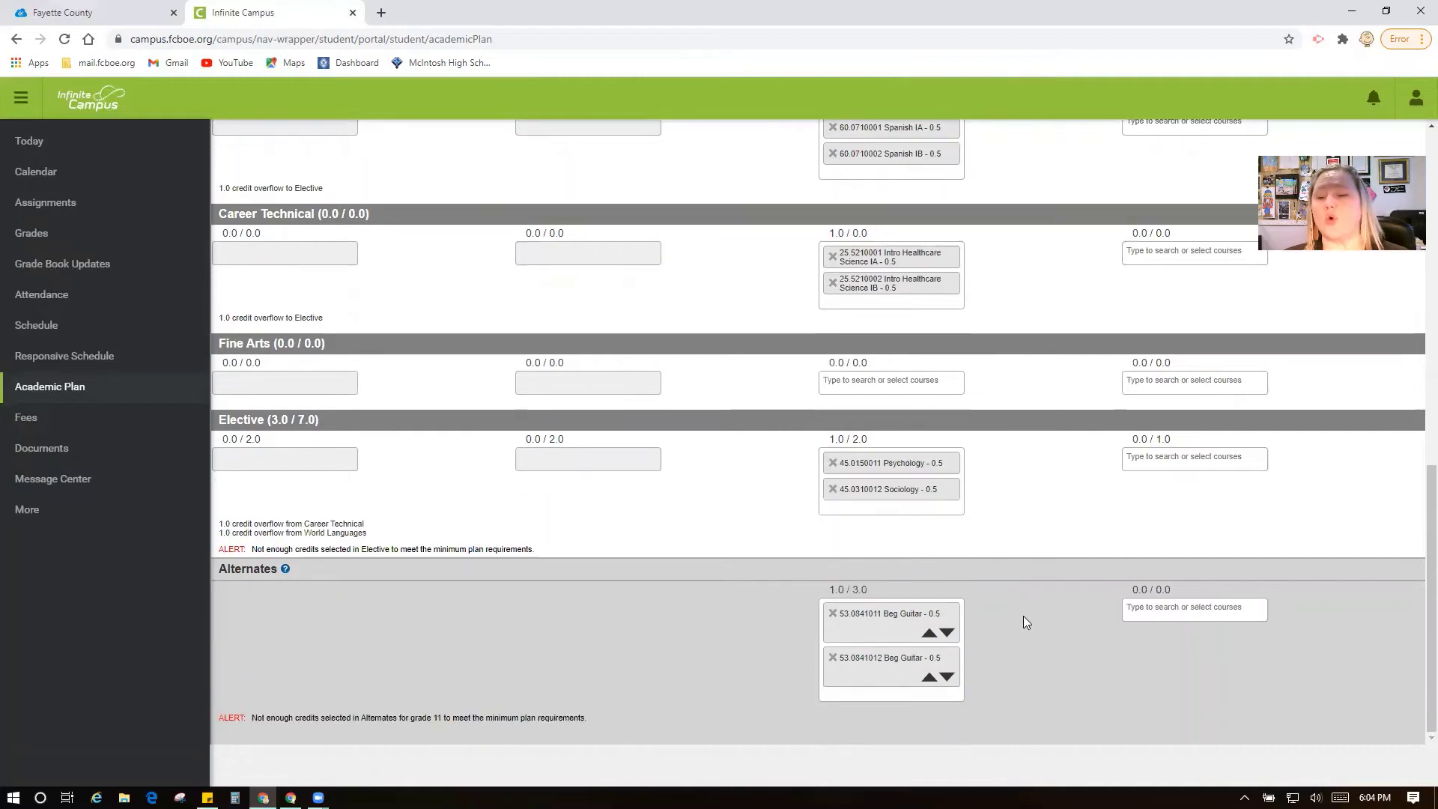
# Add Intro Business & Technology A (07.4413001) and B (07.4413002) as alternates, reaching 2.0/3.0
pyautogui.click(880, 695)
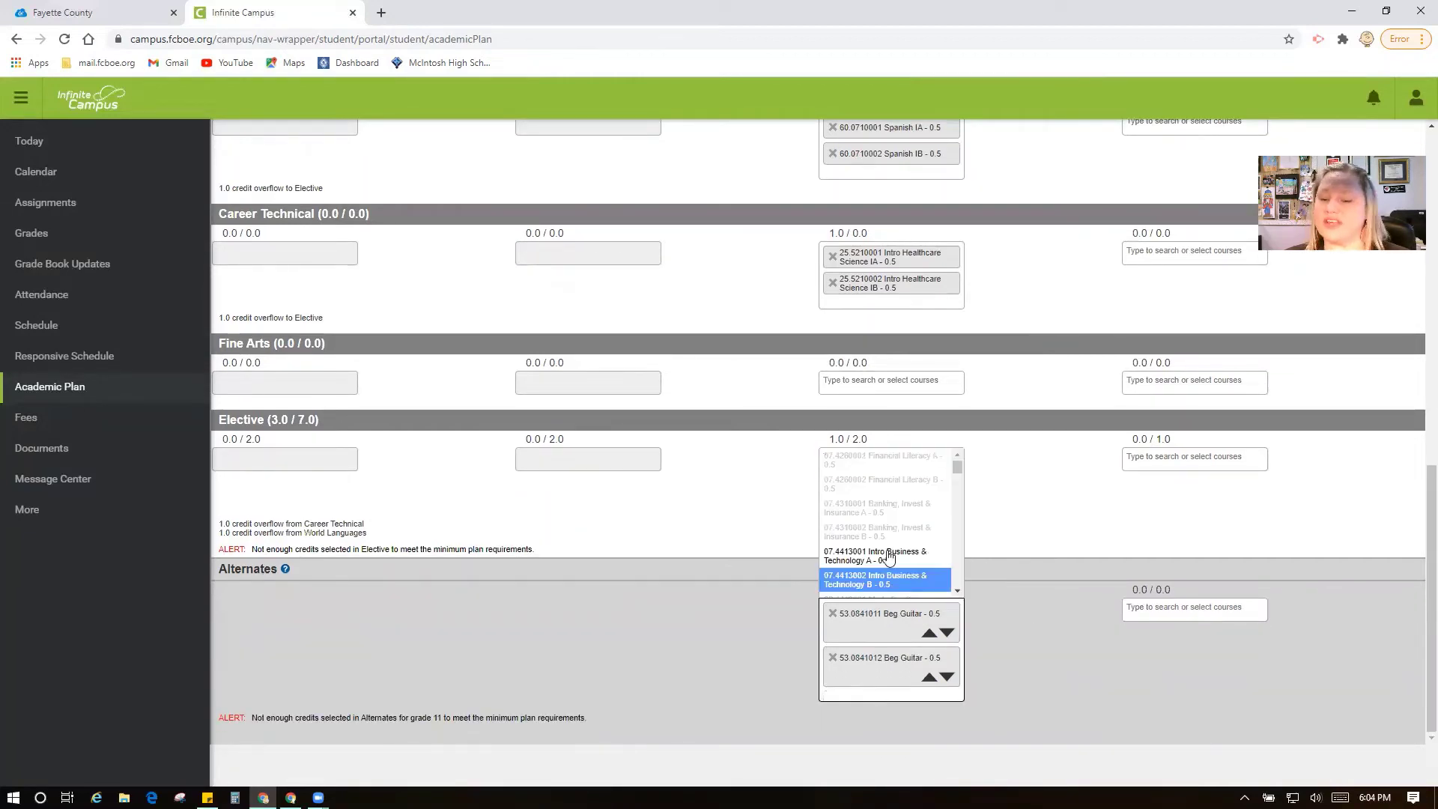
pyautogui.click(892, 558)
pyautogui.scroll(-1, 984, 661)
pyautogui.click(892, 687)
pyautogui.click(904, 514)
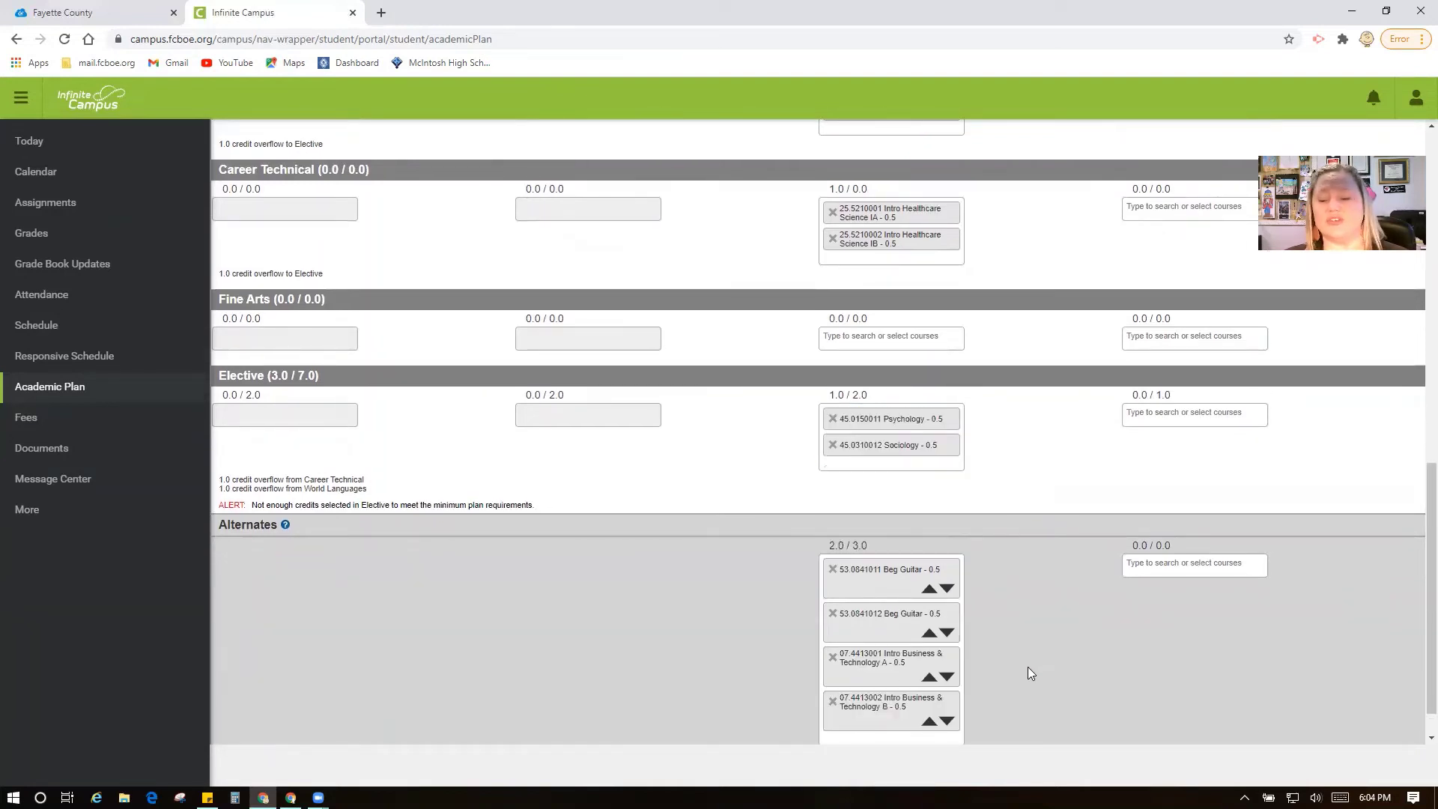
# Move Intro Business & Technology A and B up two places each, into first and second place
pyautogui.scroll(-1, 1028, 667)
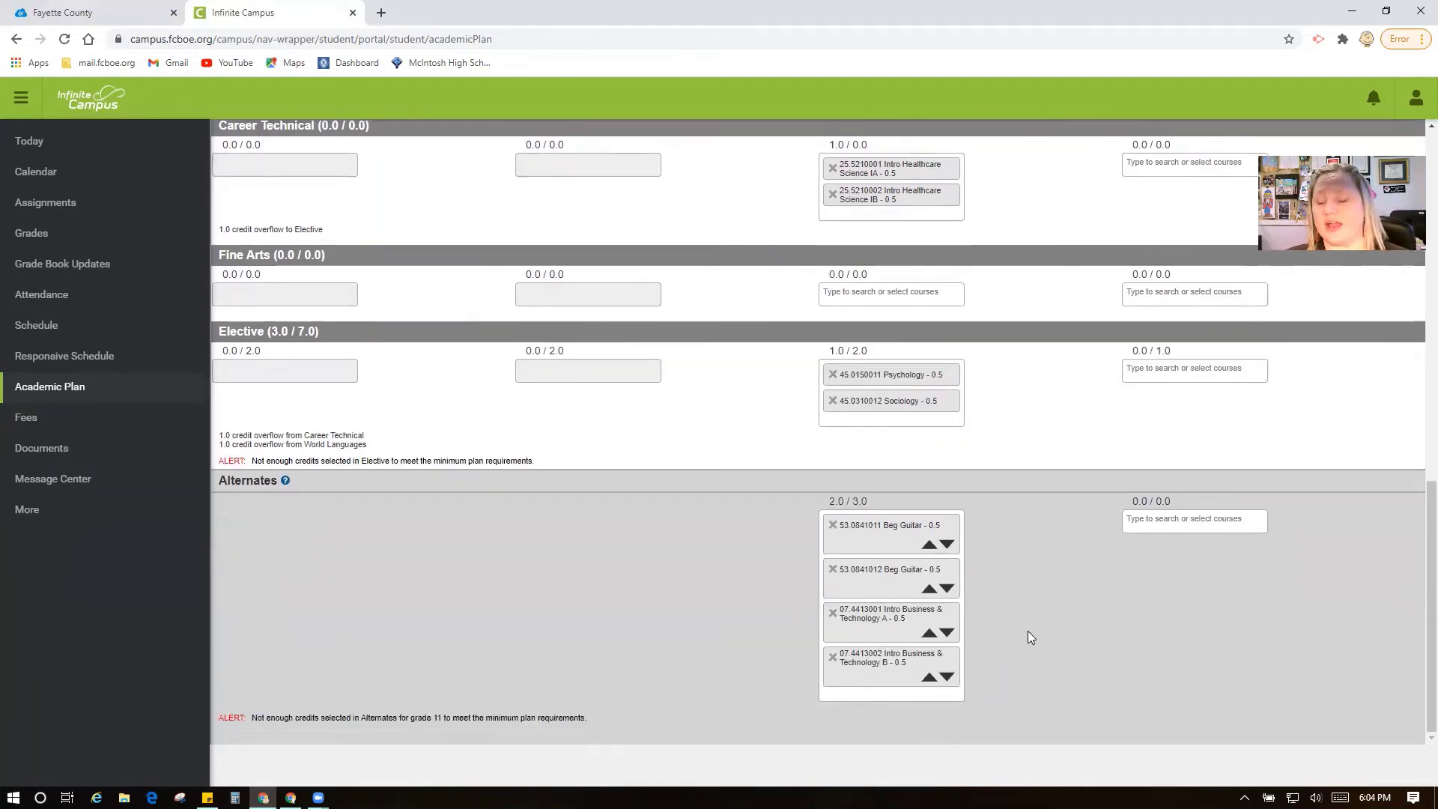
pyautogui.click(929, 633)
pyautogui.click(929, 589)
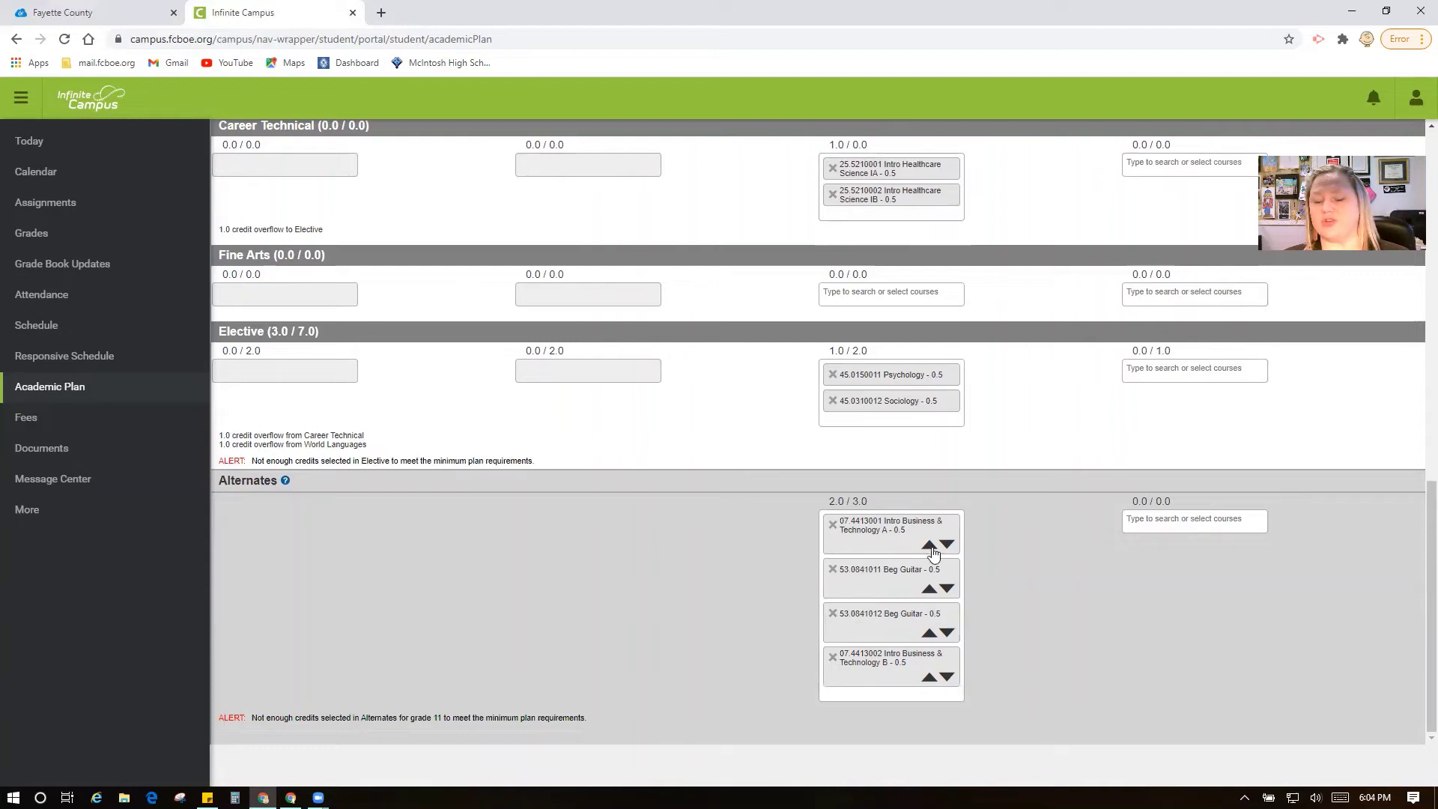
pyautogui.click(929, 677)
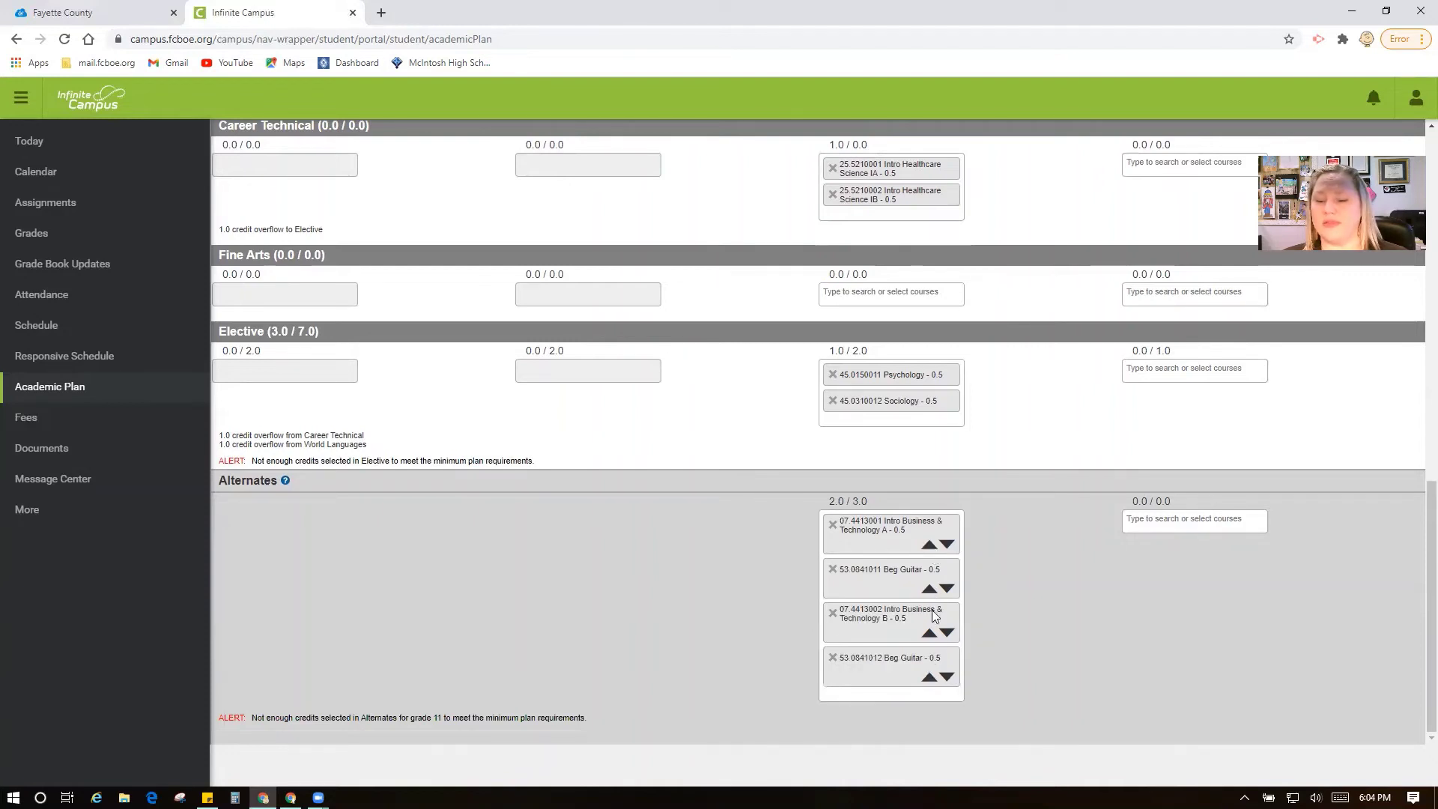
pyautogui.click(929, 633)
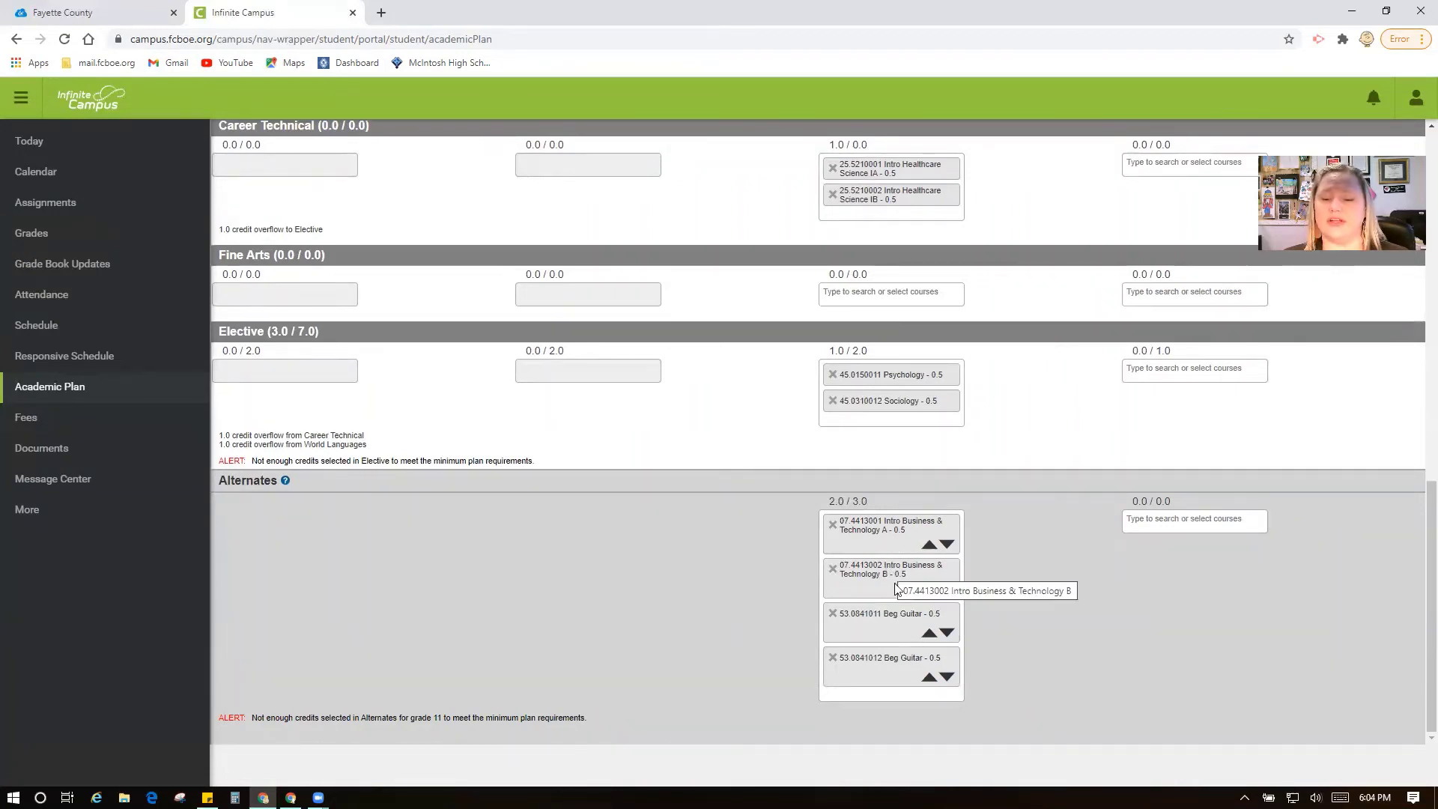
# Add Intro to Digital Technology A and B to the Grade 11 alternates
pyautogui.click(888, 696)
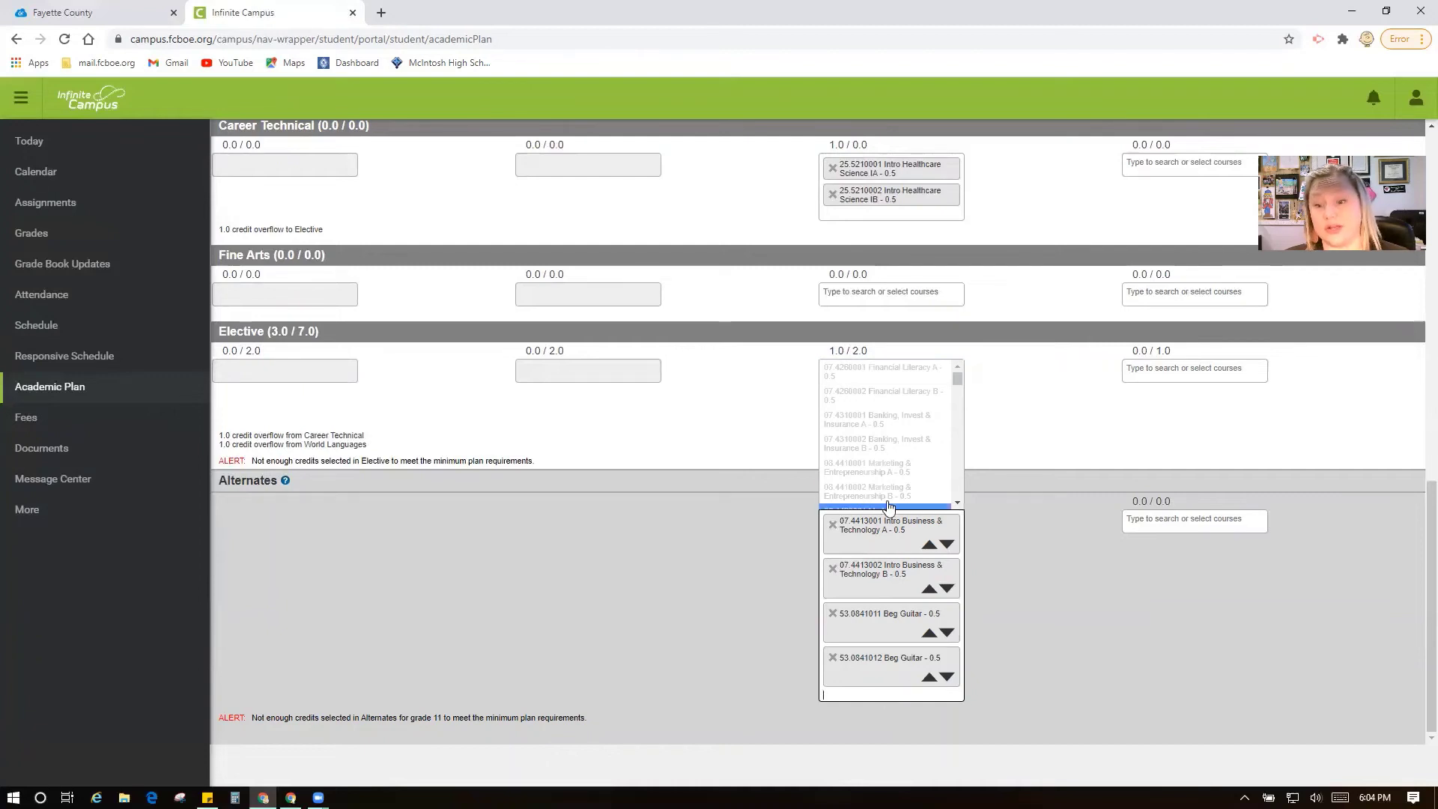
pyautogui.scroll(-5, 899, 461)
pyautogui.click(905, 459)
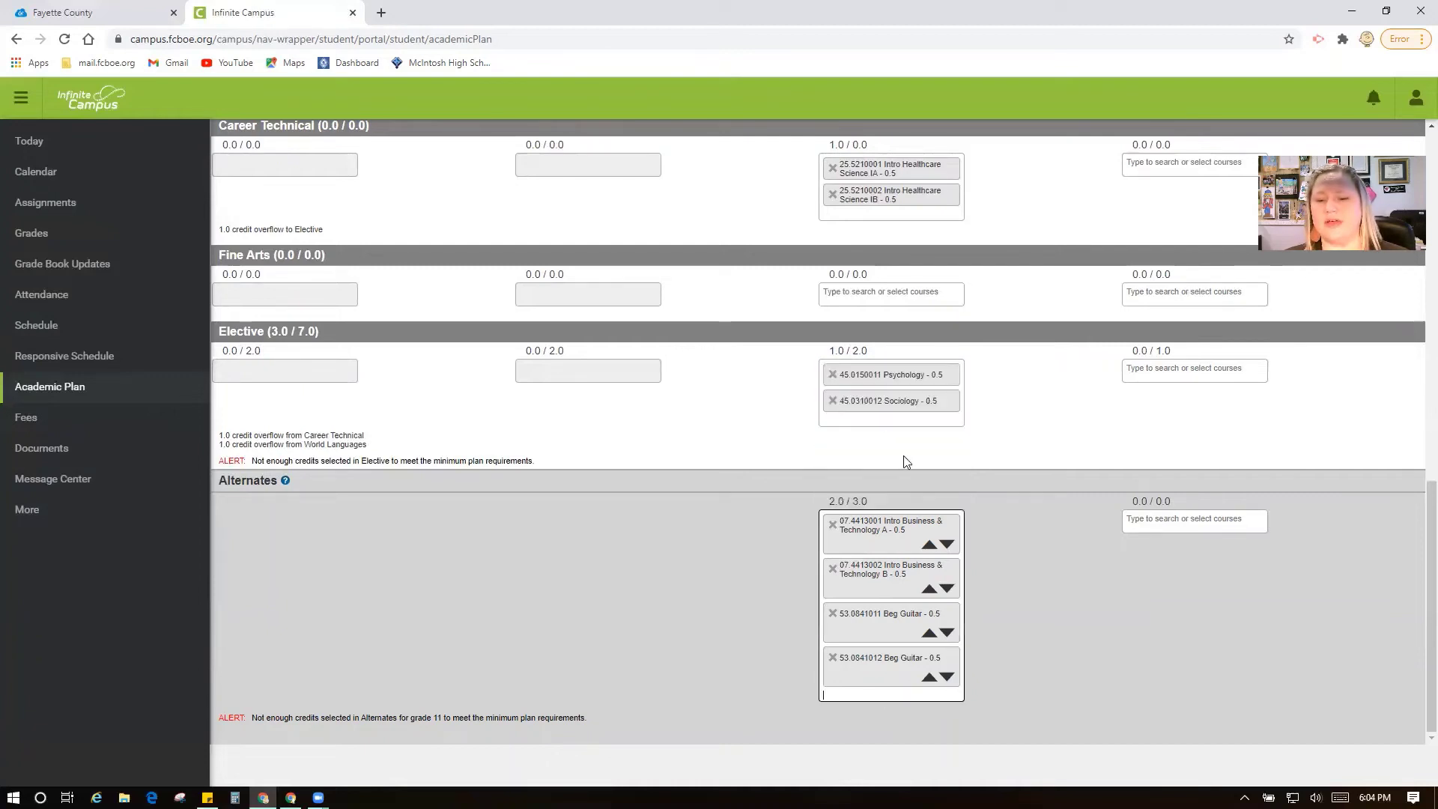
pyautogui.click(890, 698)
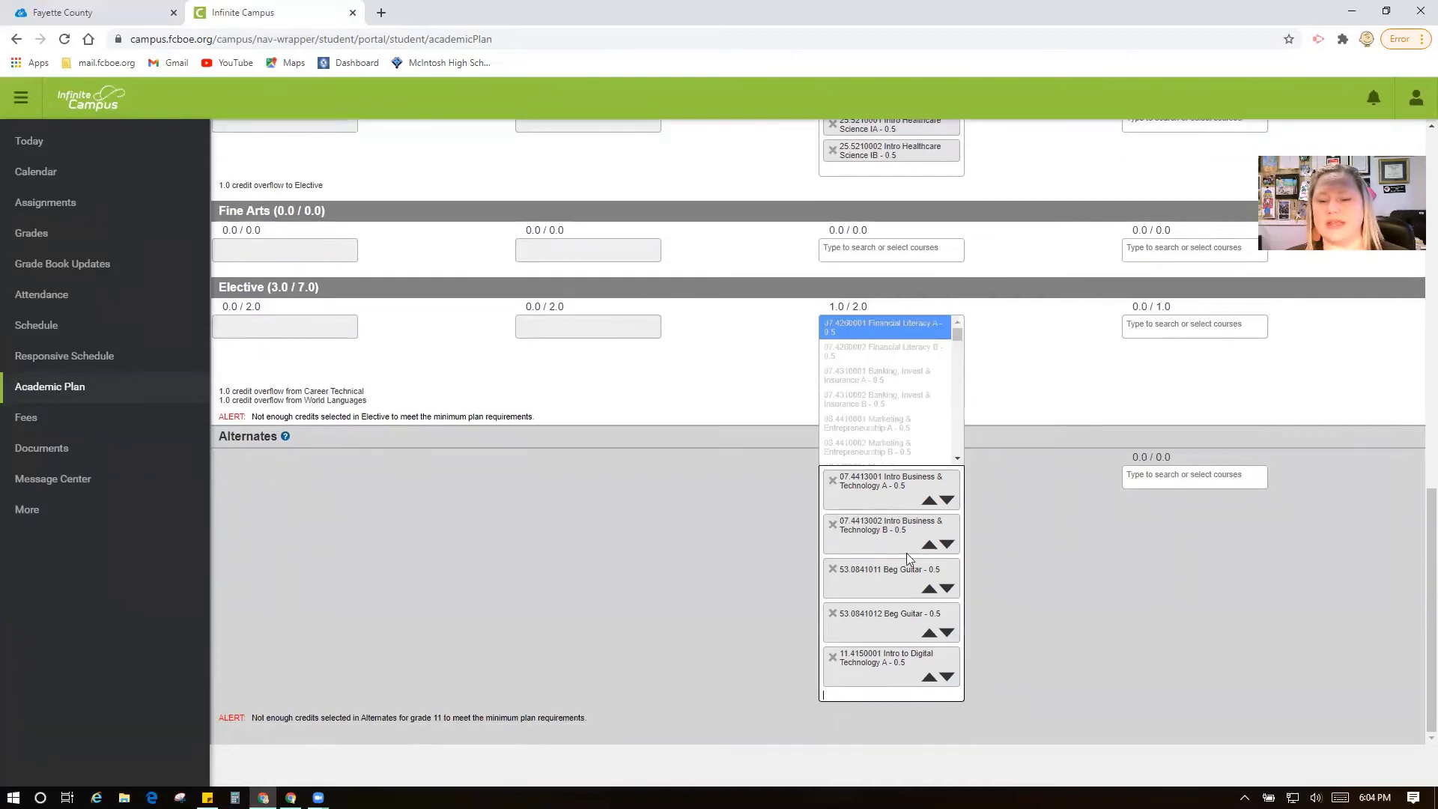
pyautogui.scroll(-5, 903, 419)
pyautogui.scroll(-1, 907, 411)
pyautogui.scroll(-4, 906, 410)
pyautogui.click(904, 344)
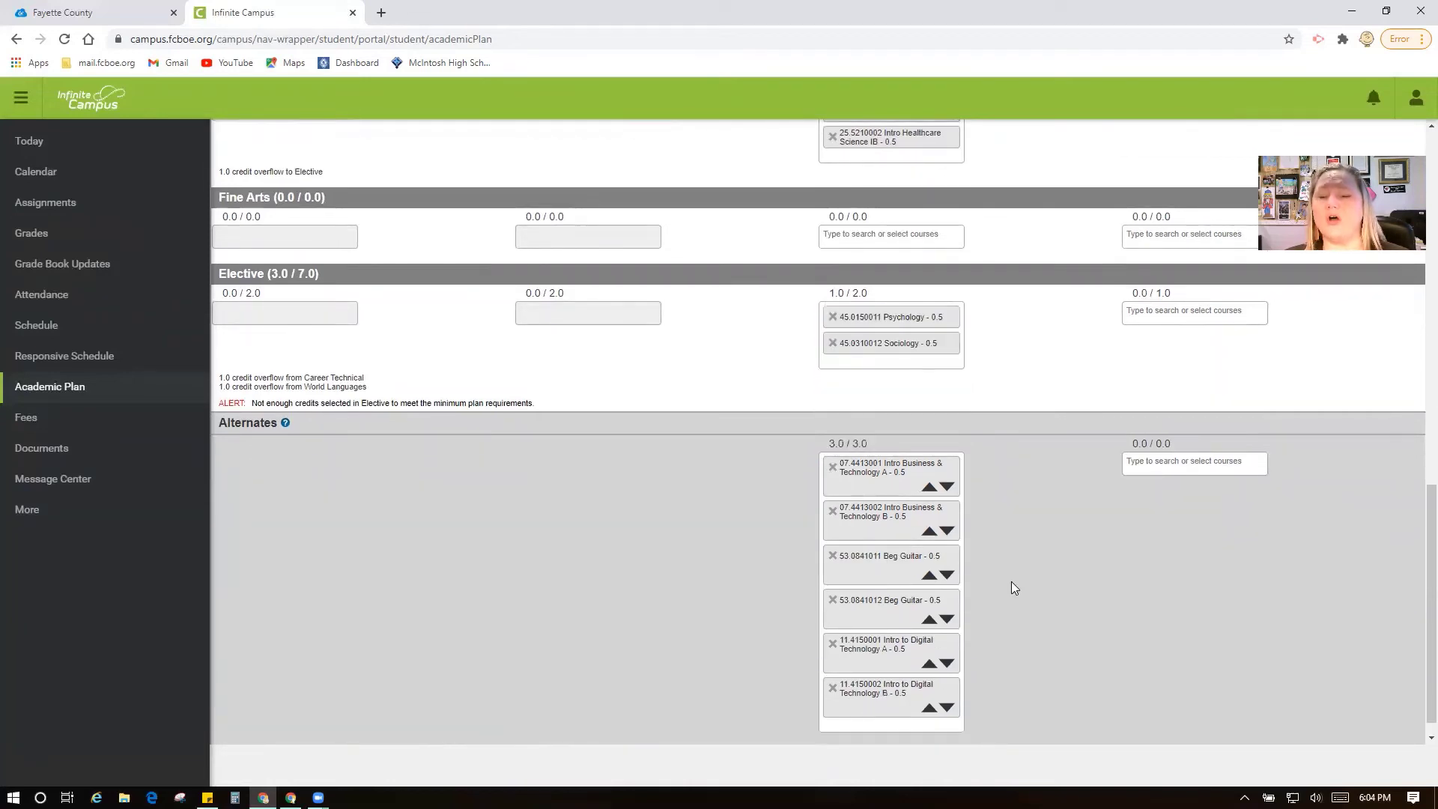
# Add Nutrition & Wellness A and B to the alternates
pyautogui.click(888, 701)
pyautogui.scroll(-10, 899, 404)
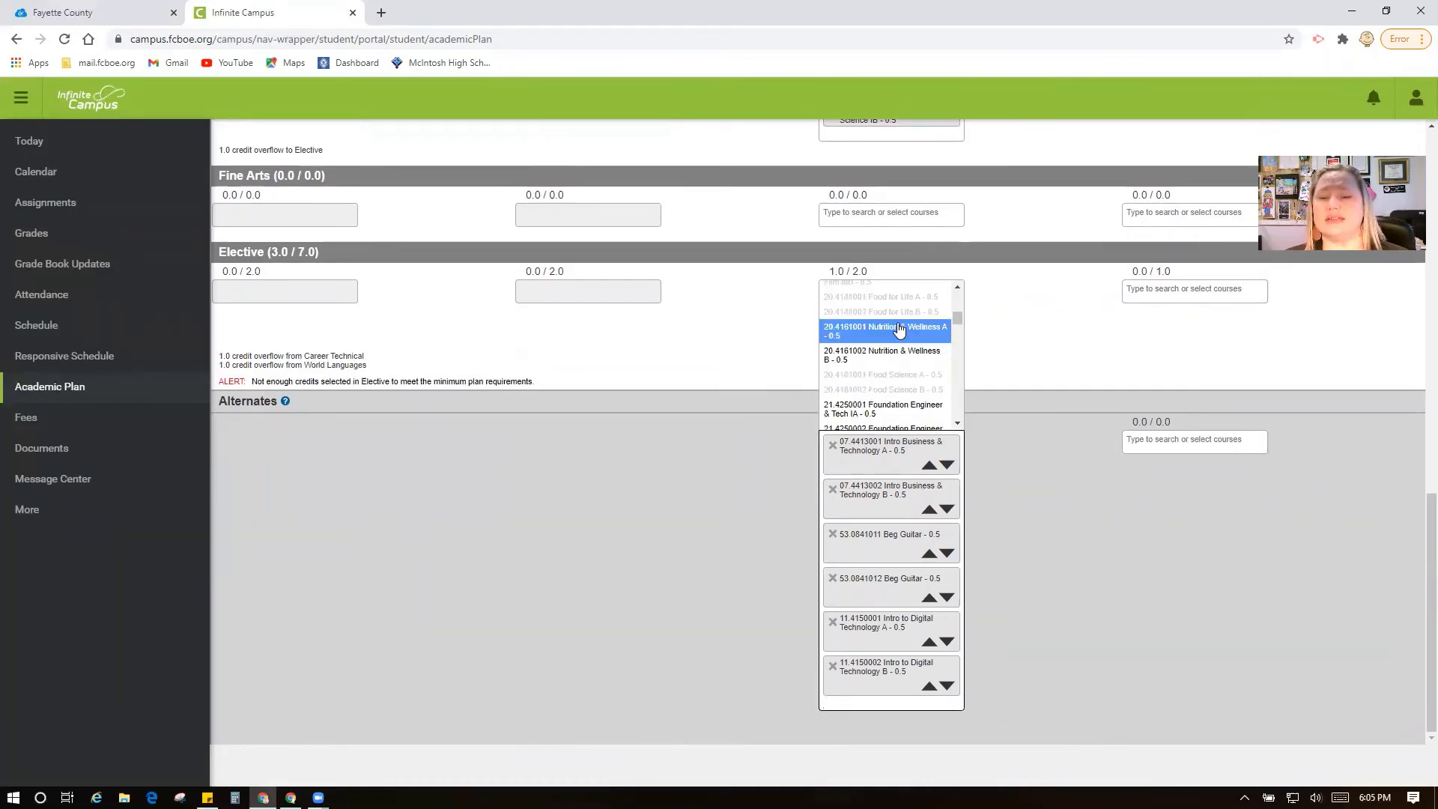
pyautogui.click(899, 331)
pyautogui.click(898, 710)
pyautogui.scroll(-8, 908, 324)
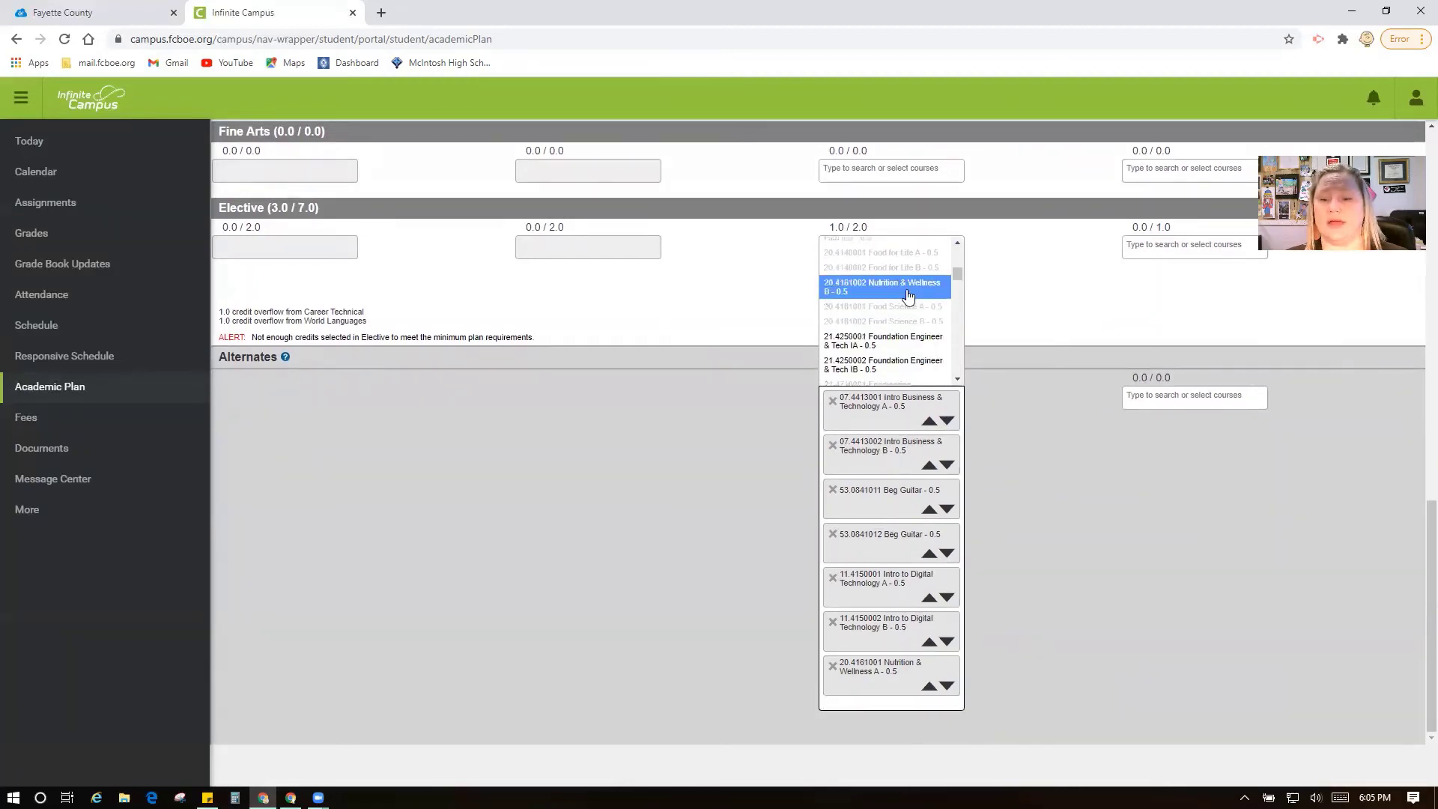
pyautogui.click(899, 293)
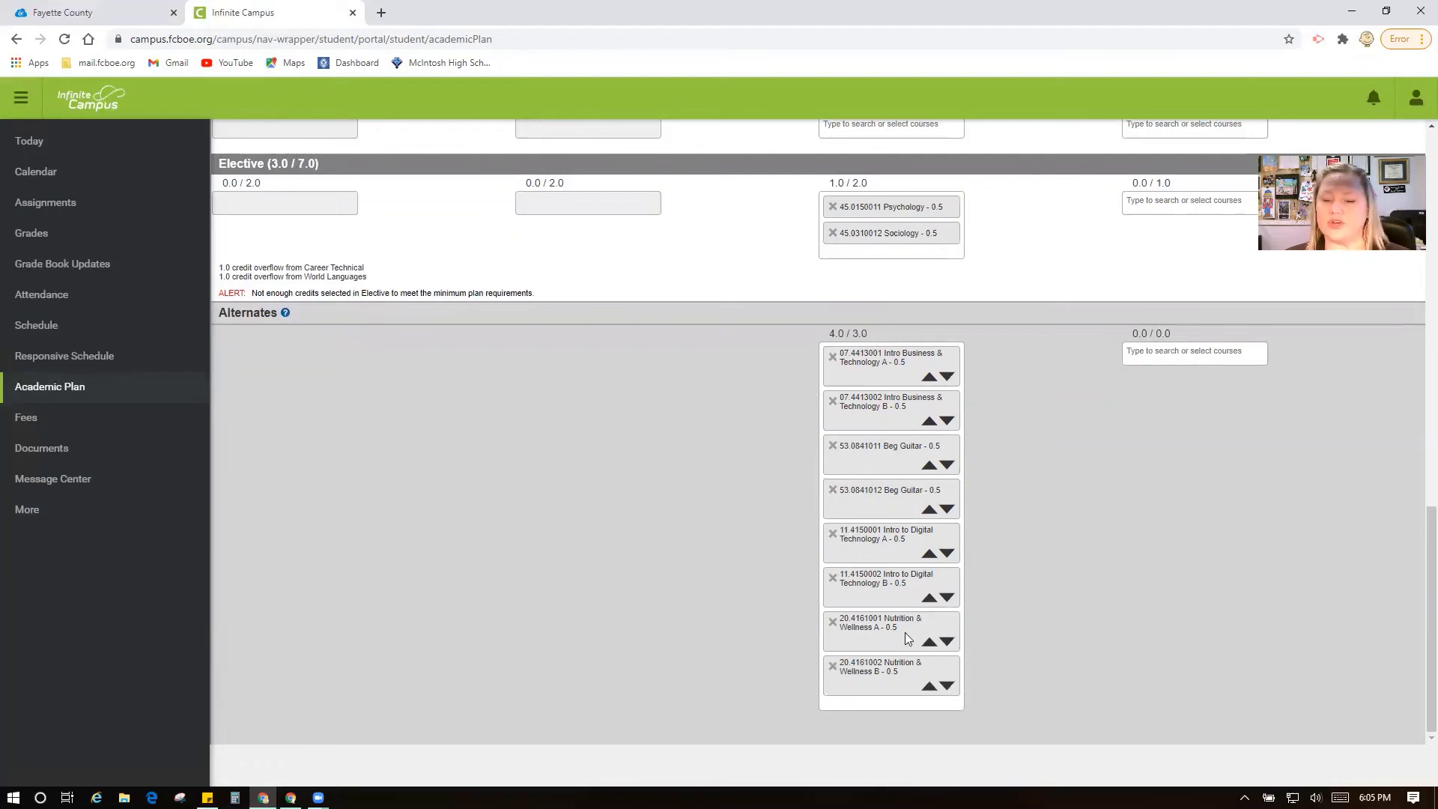
# Add Audio/Video Tech & Film A and B to the alternates, bringing the total to 5.0/3.0
pyautogui.click(886, 700)
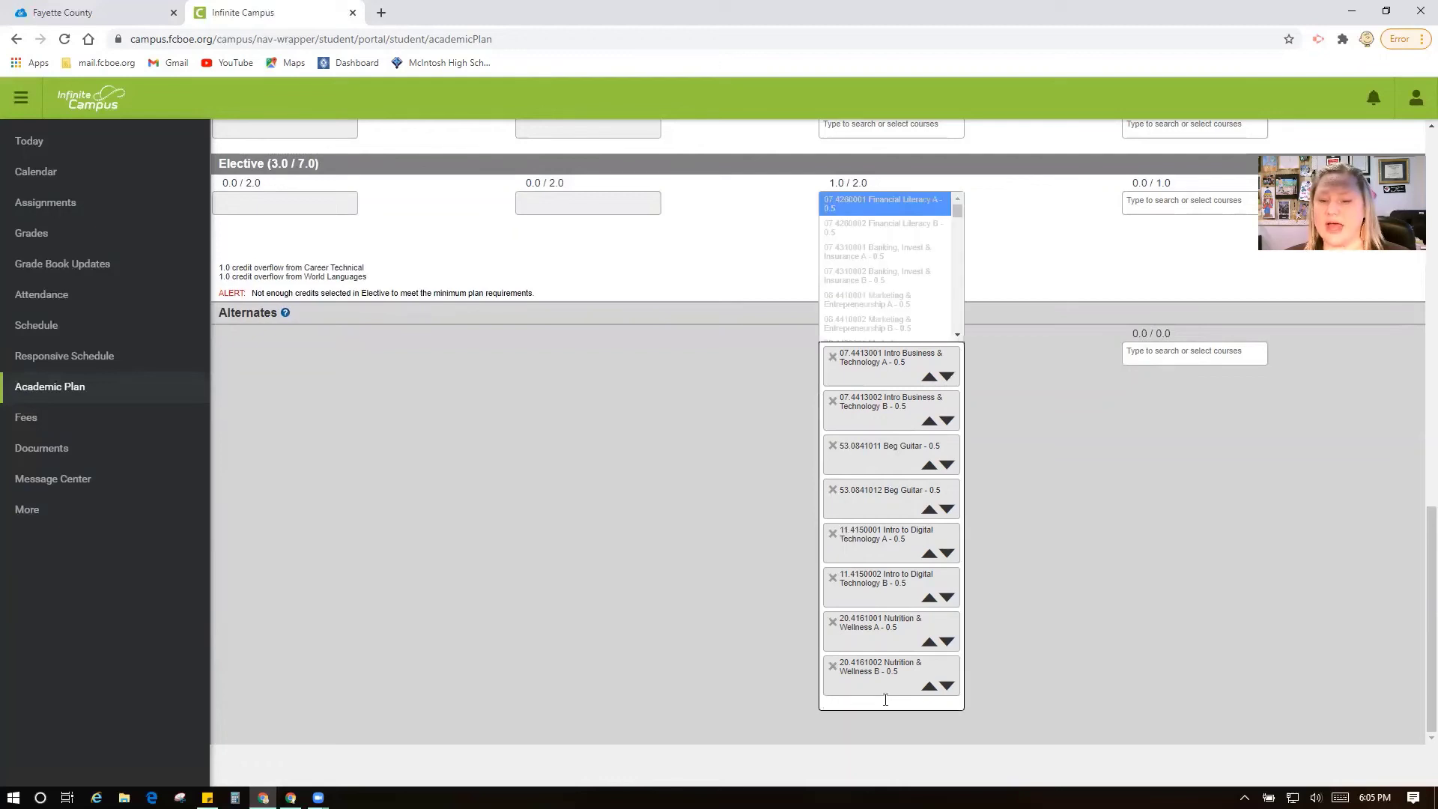
pyautogui.scroll(-3, 890, 289)
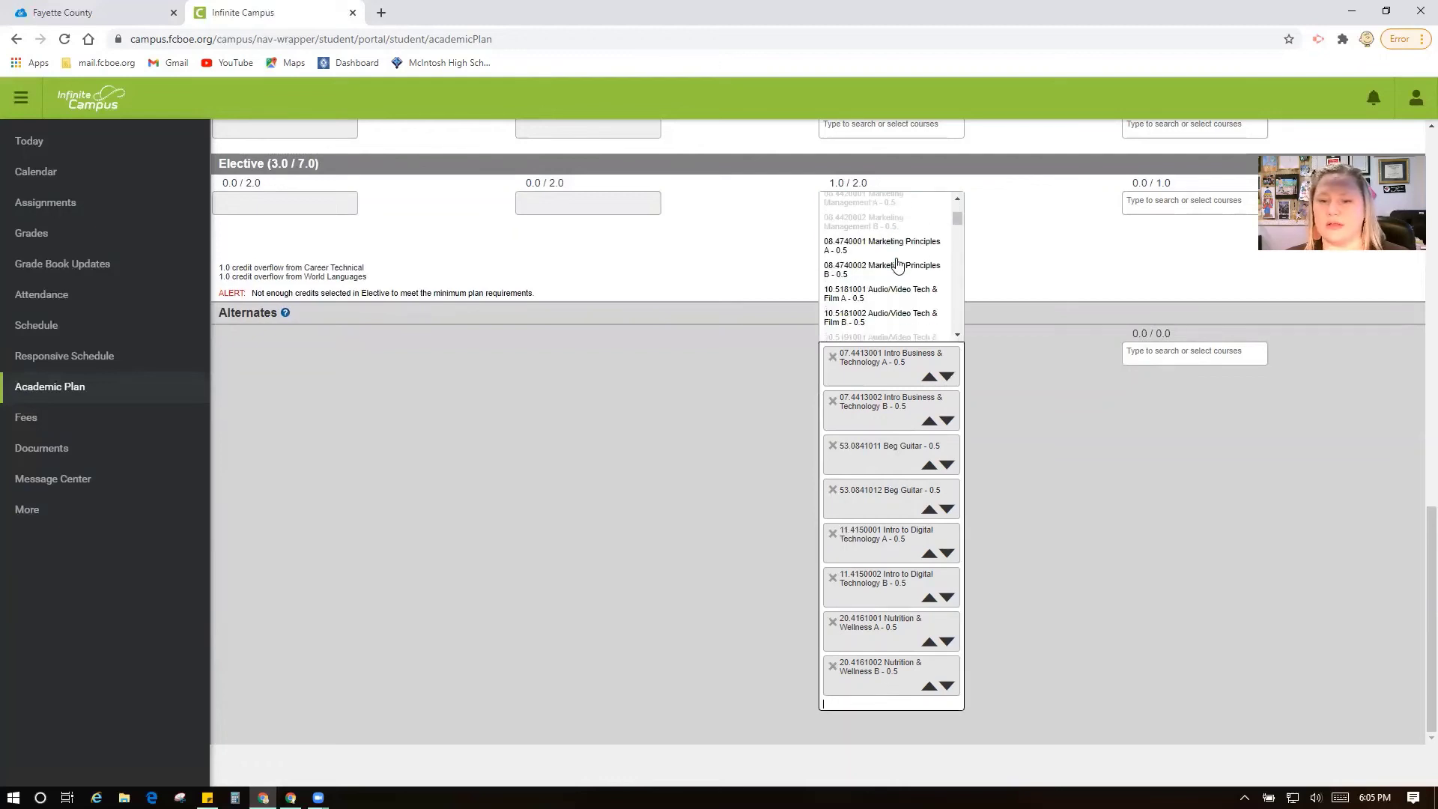
pyautogui.click(890, 289)
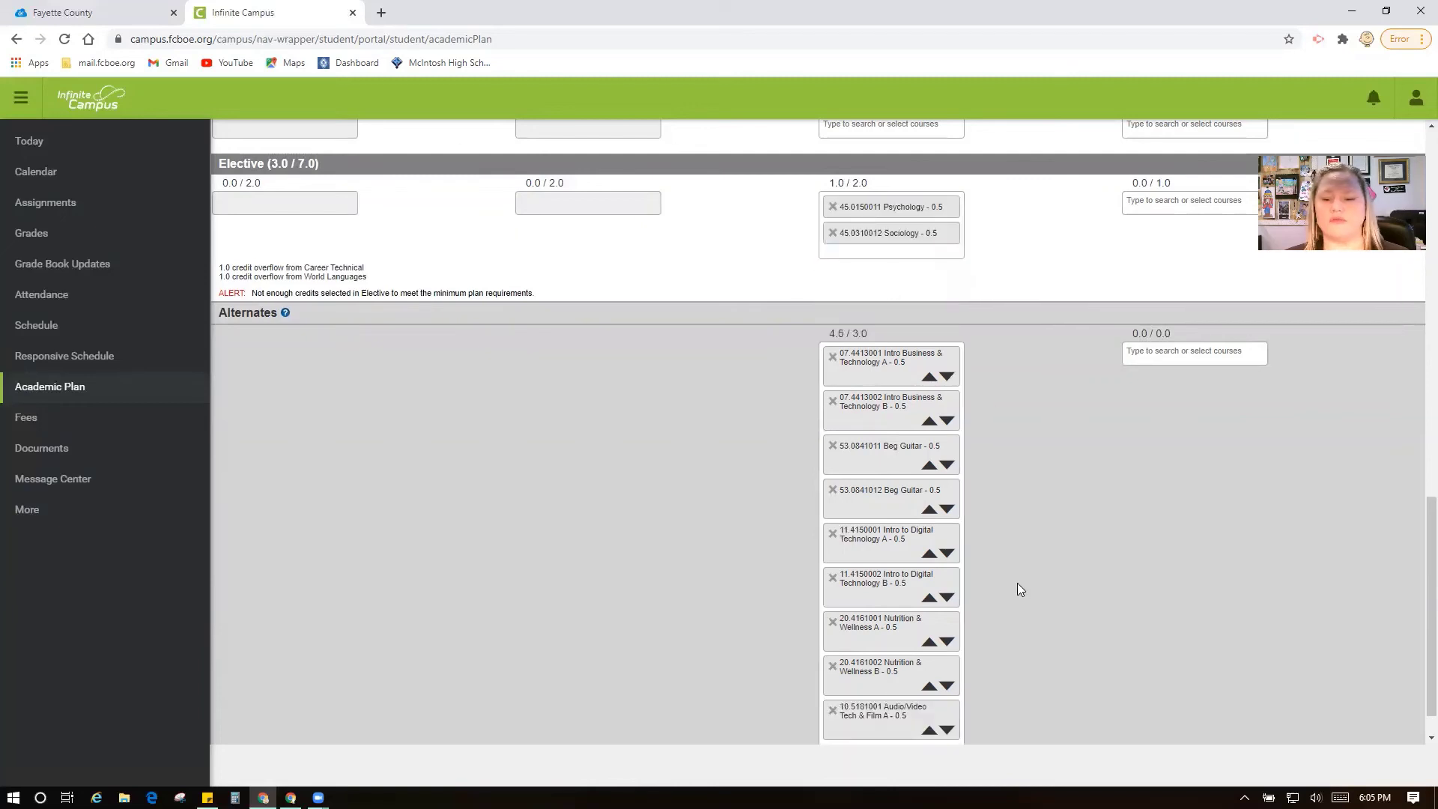
pyautogui.scroll(-1, 996, 629)
pyautogui.click(886, 700)
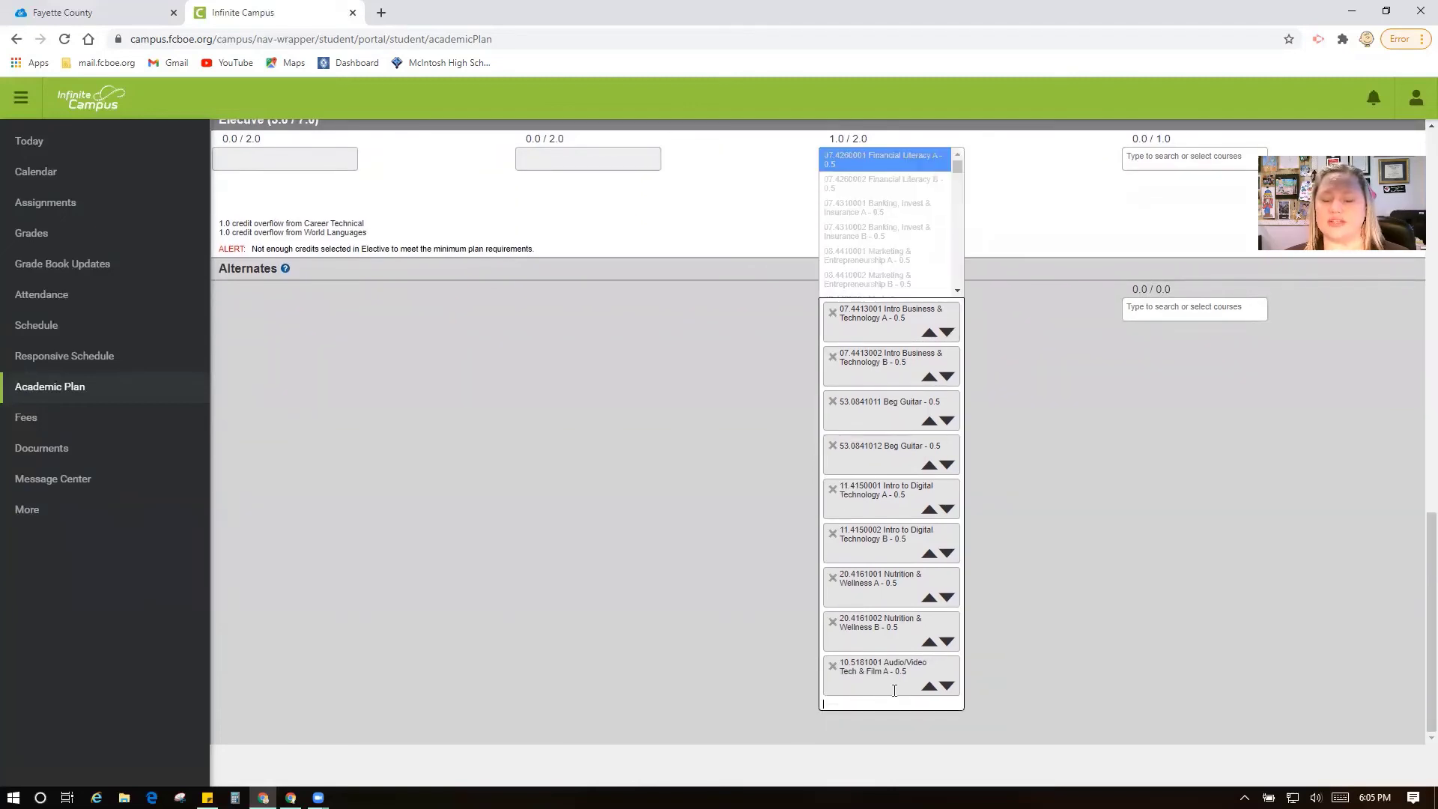
pyautogui.scroll(-4, 912, 233)
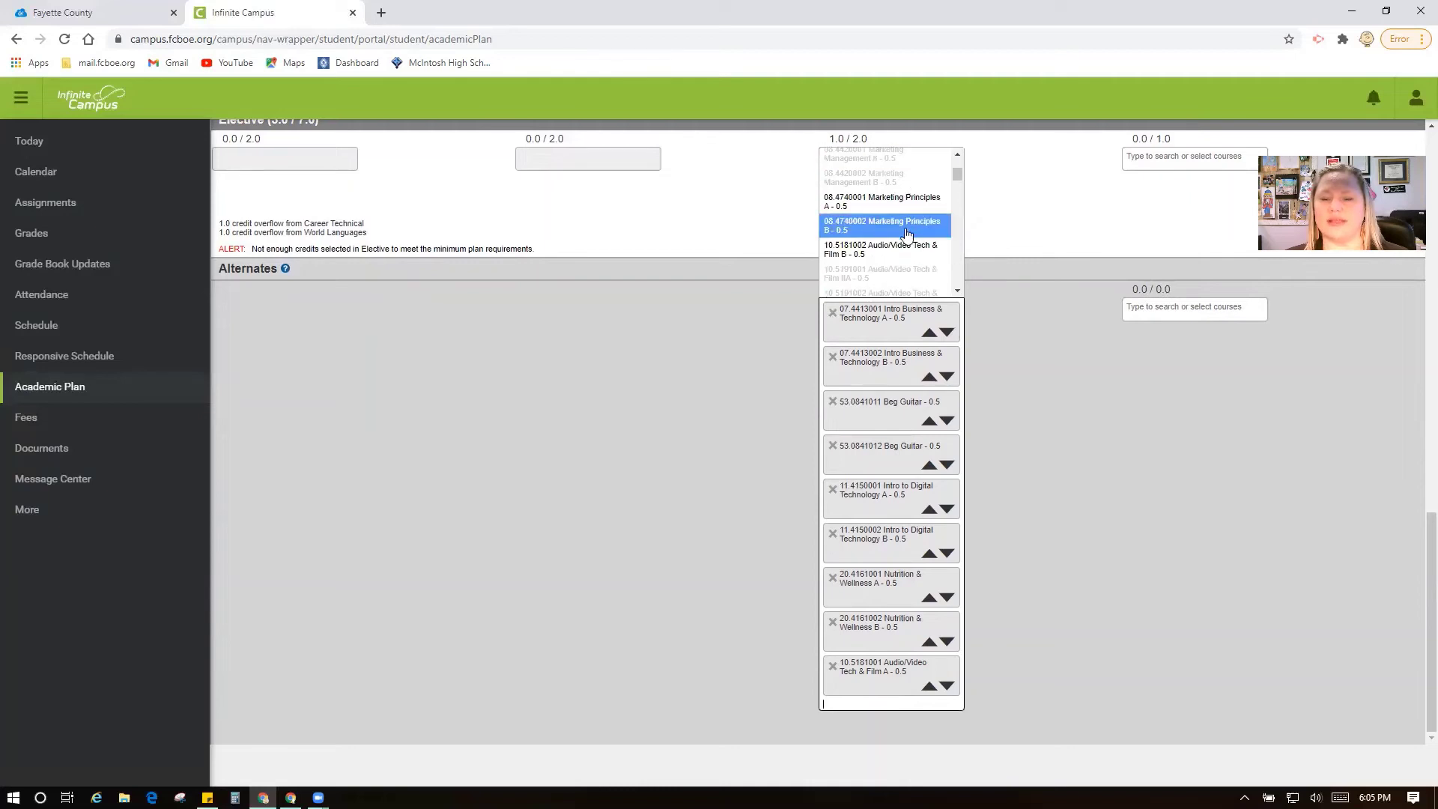
pyautogui.click(903, 178)
pyautogui.scroll(-1, 1049, 517)
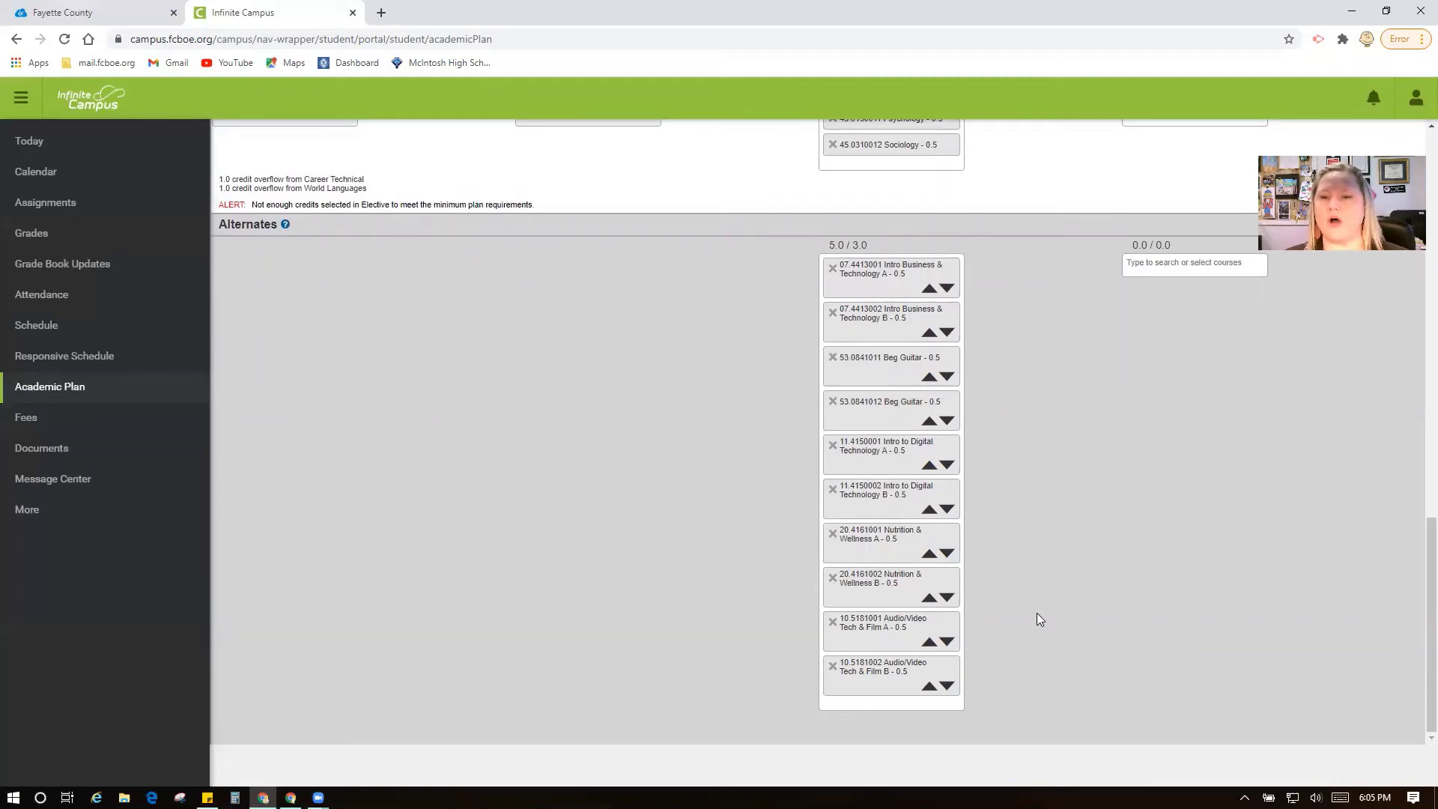
pyautogui.scroll(20, 1037, 613)
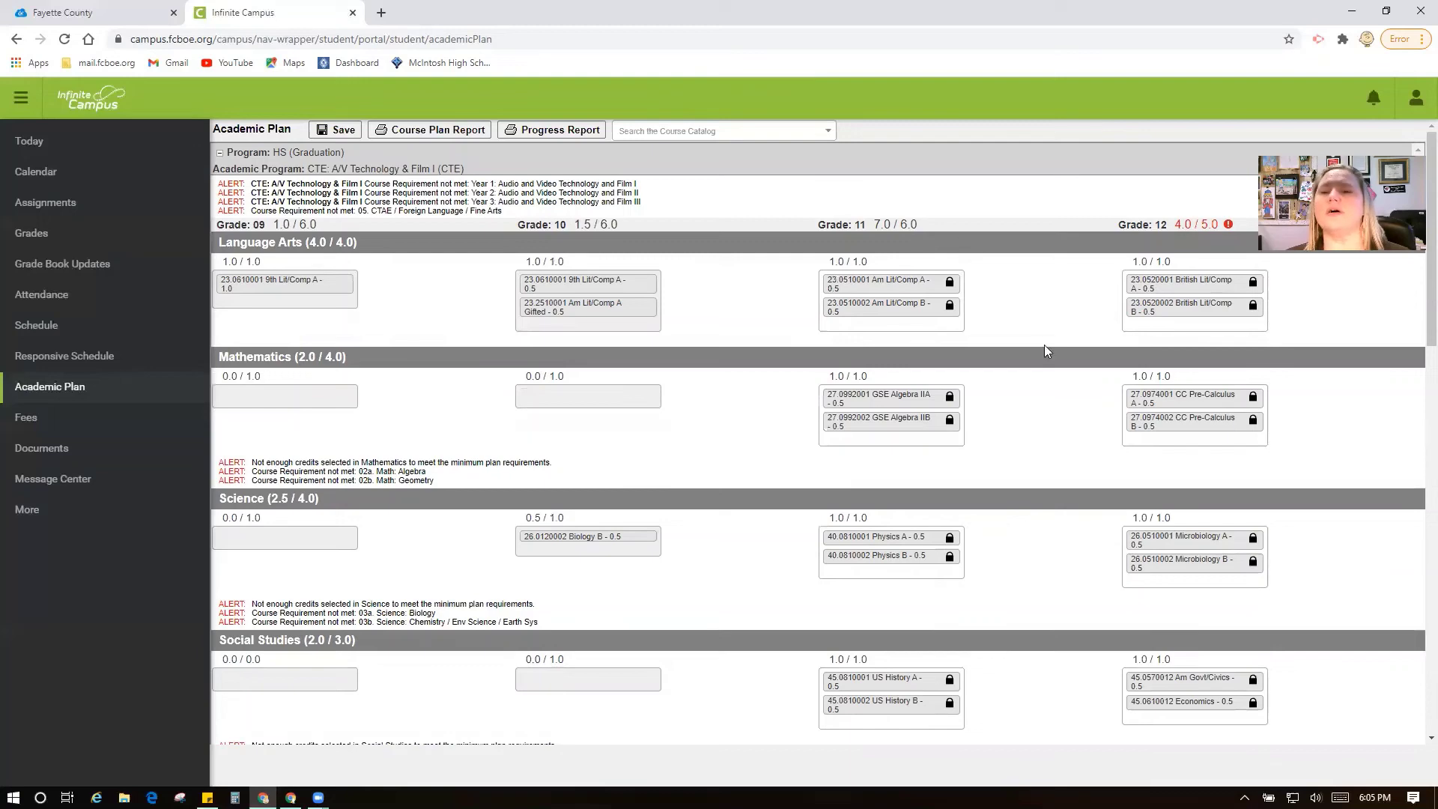
pyautogui.scroll(-4, 1007, 300)
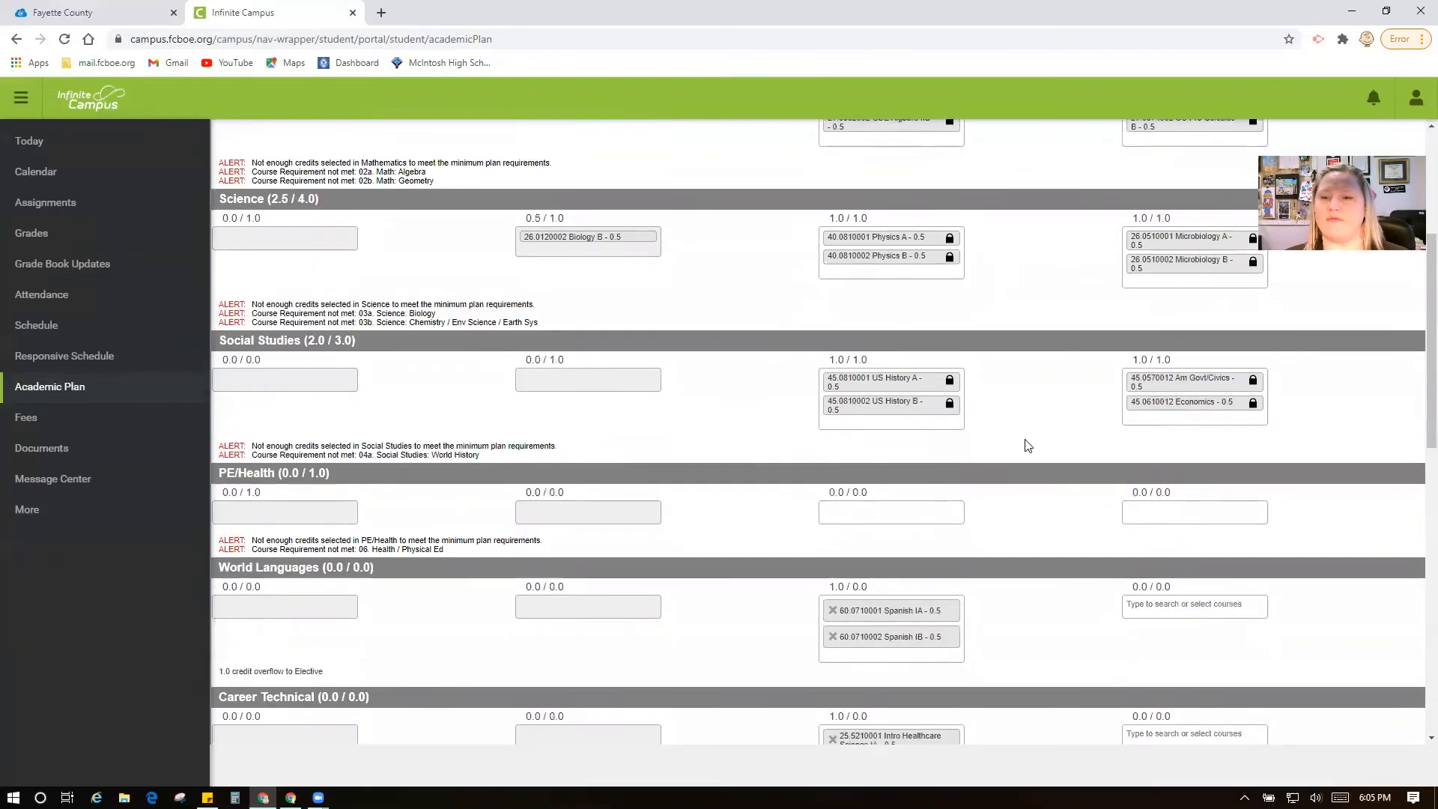
pyautogui.scroll(-4, 1026, 390)
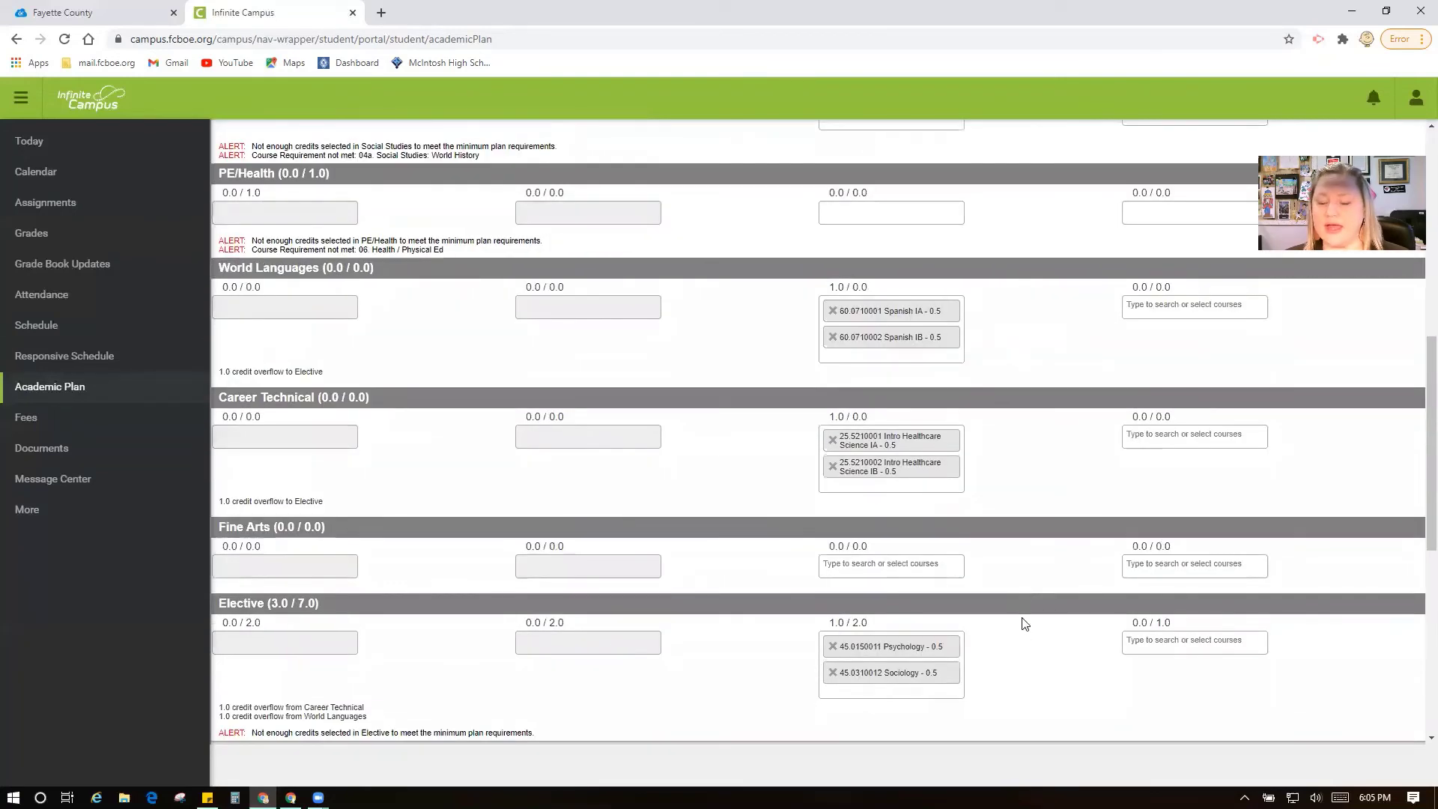
pyautogui.scroll(-1, 1023, 623)
pyautogui.scroll(-7, 1004, 502)
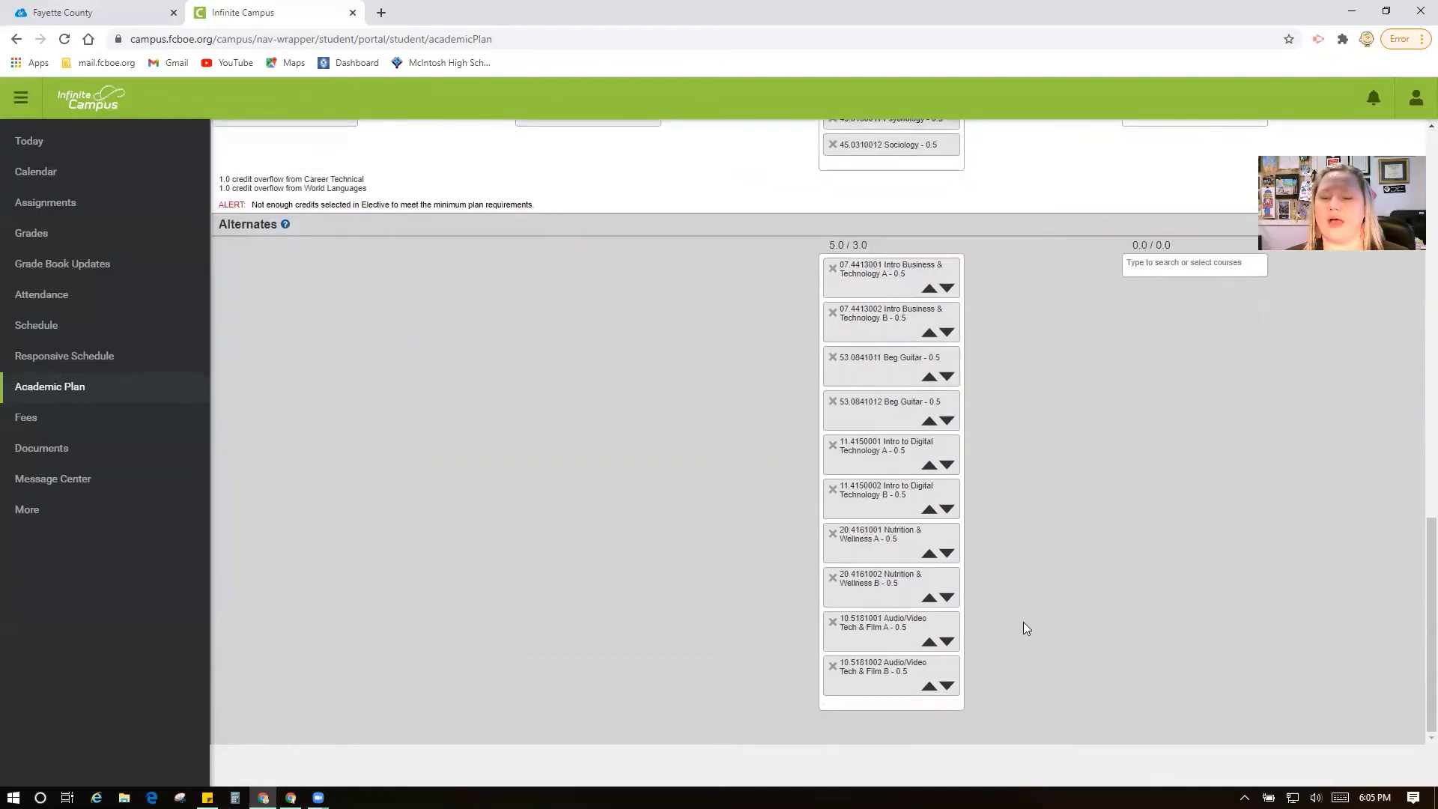
pyautogui.scroll(6, 1026, 641)
pyautogui.scroll(15, 1028, 643)
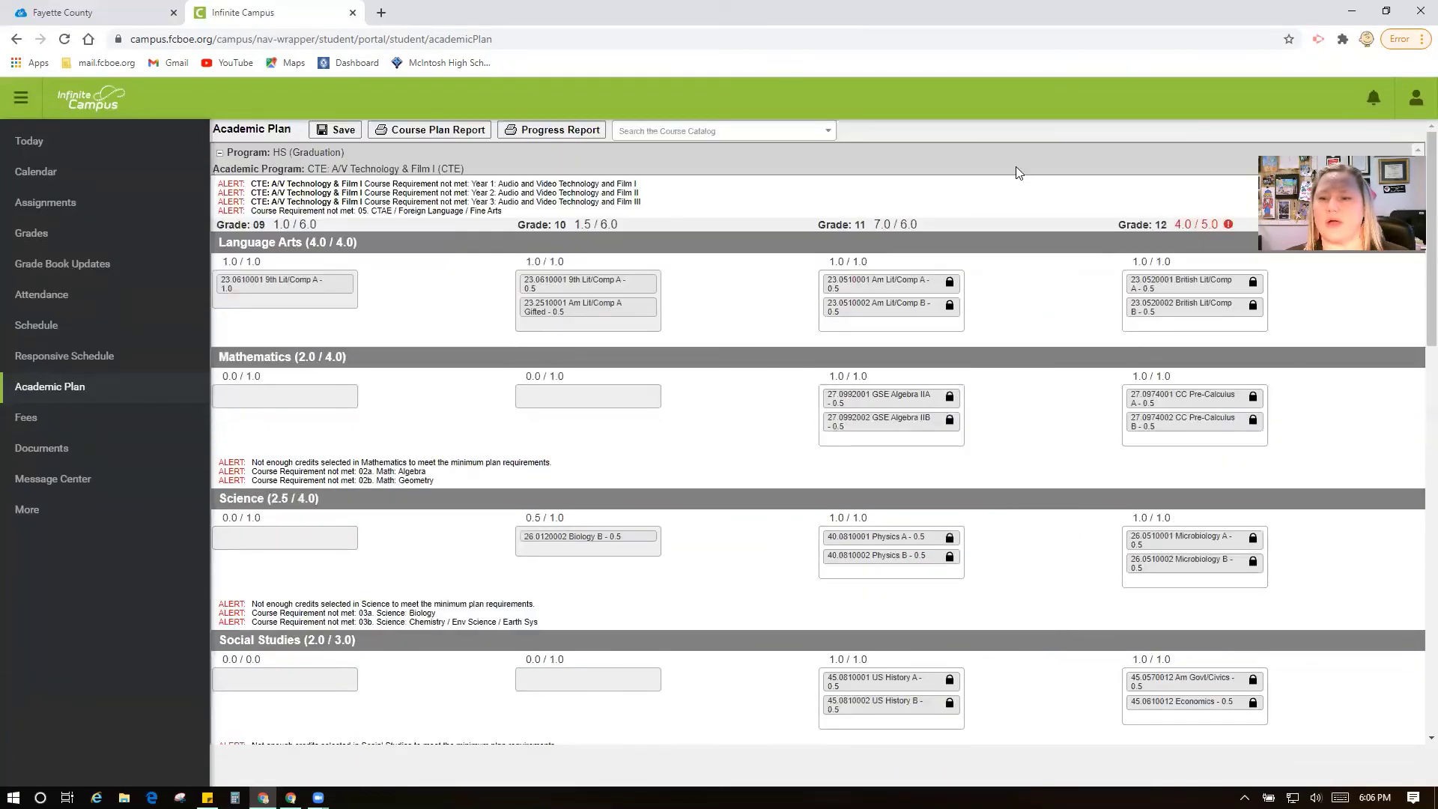
# Save the academic plan and review the unmet credit, Grade 12 and A/V Technology warnings before dismissing them
pyautogui.click(337, 130)
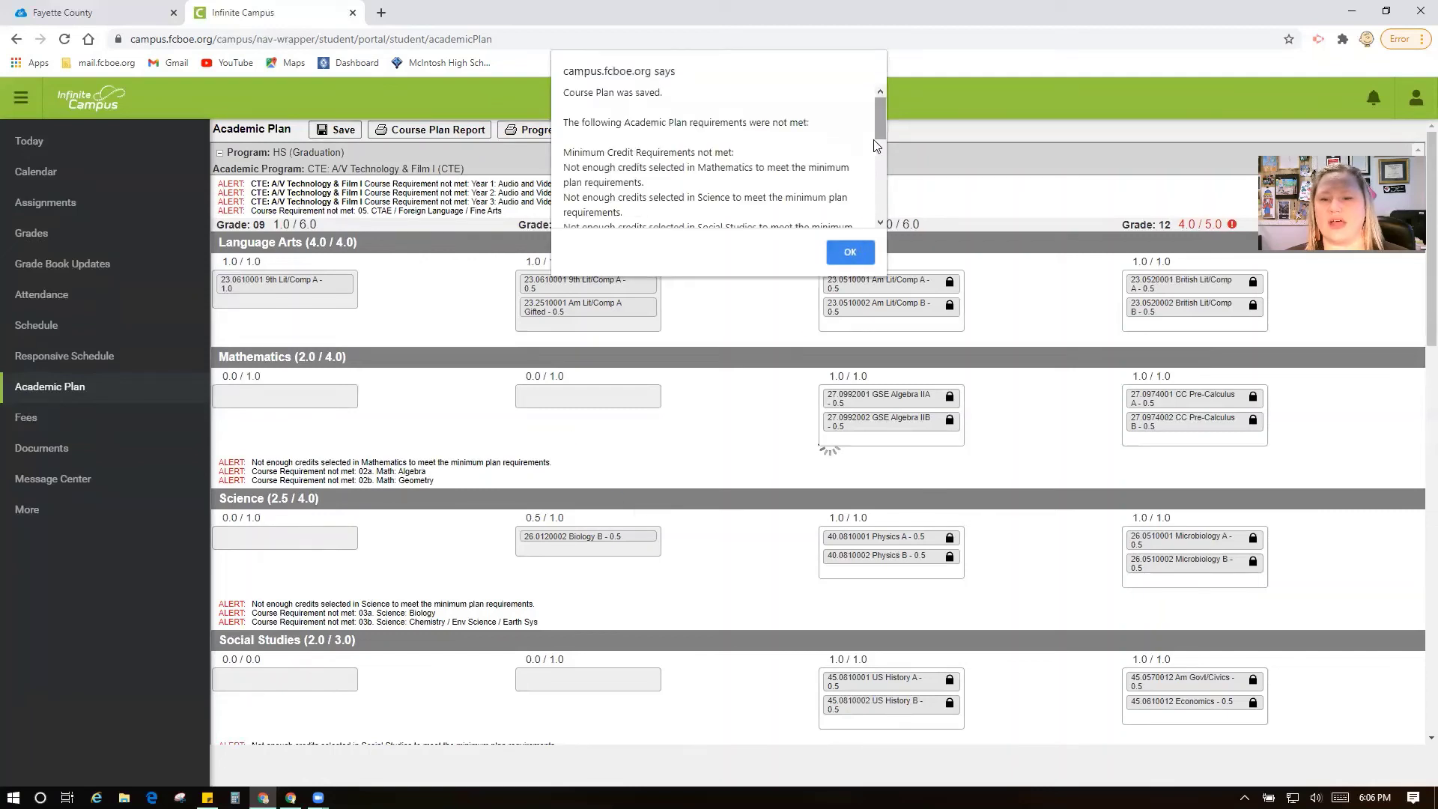
pyautogui.scroll(-3, 875, 140)
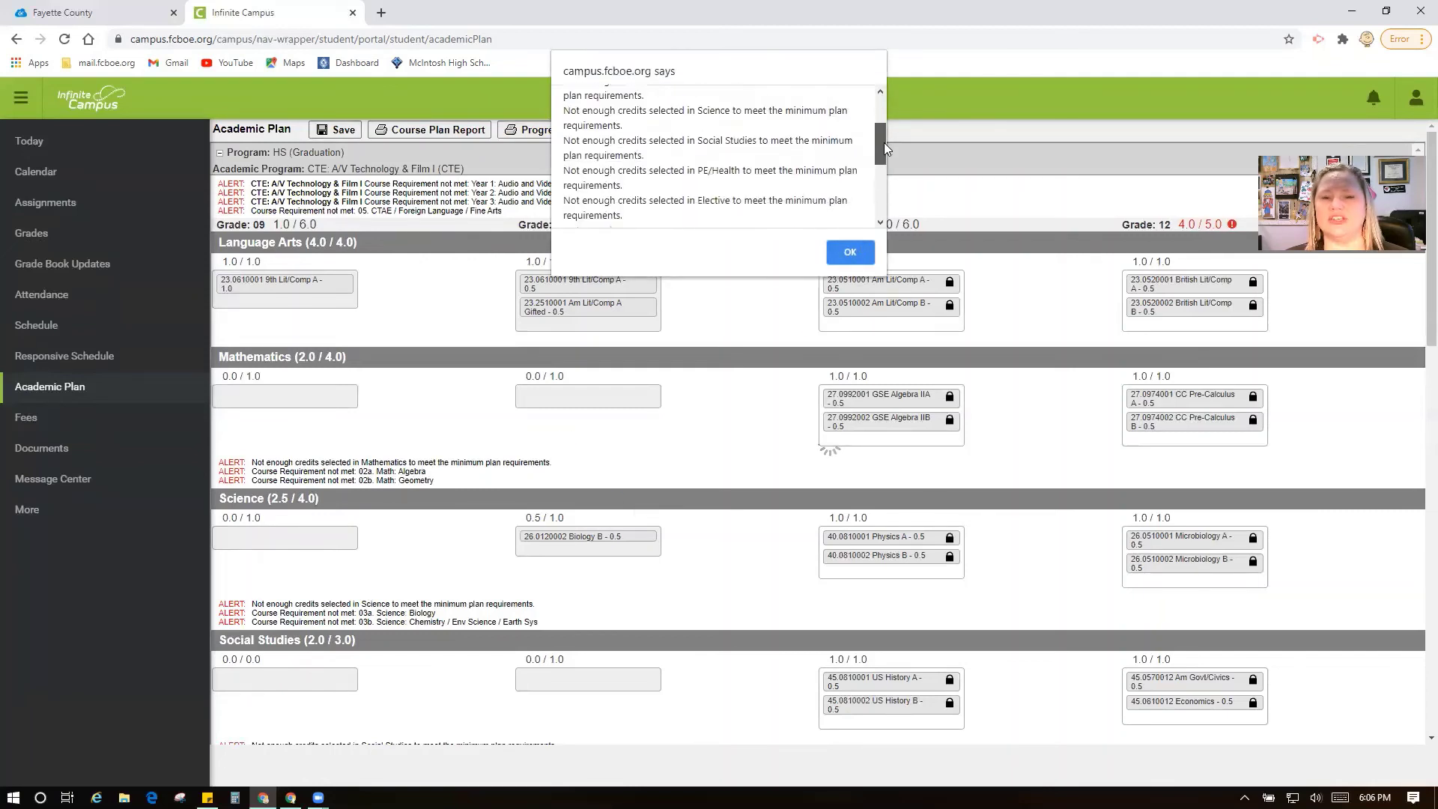
pyautogui.moveTo(884, 142); pyautogui.dragTo(884, 193)
pyautogui.click(846, 253)
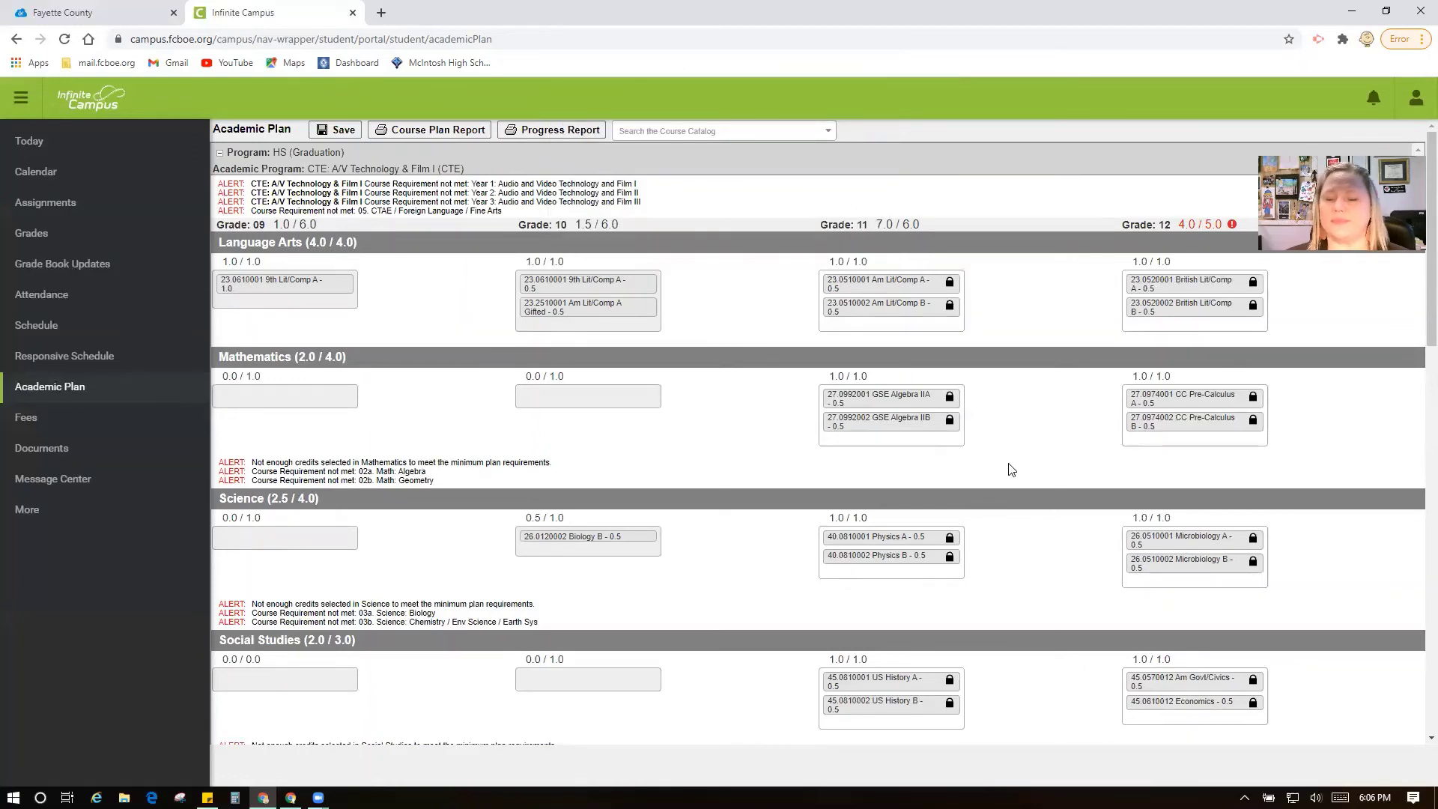
pyautogui.scroll(-1, 1011, 469)
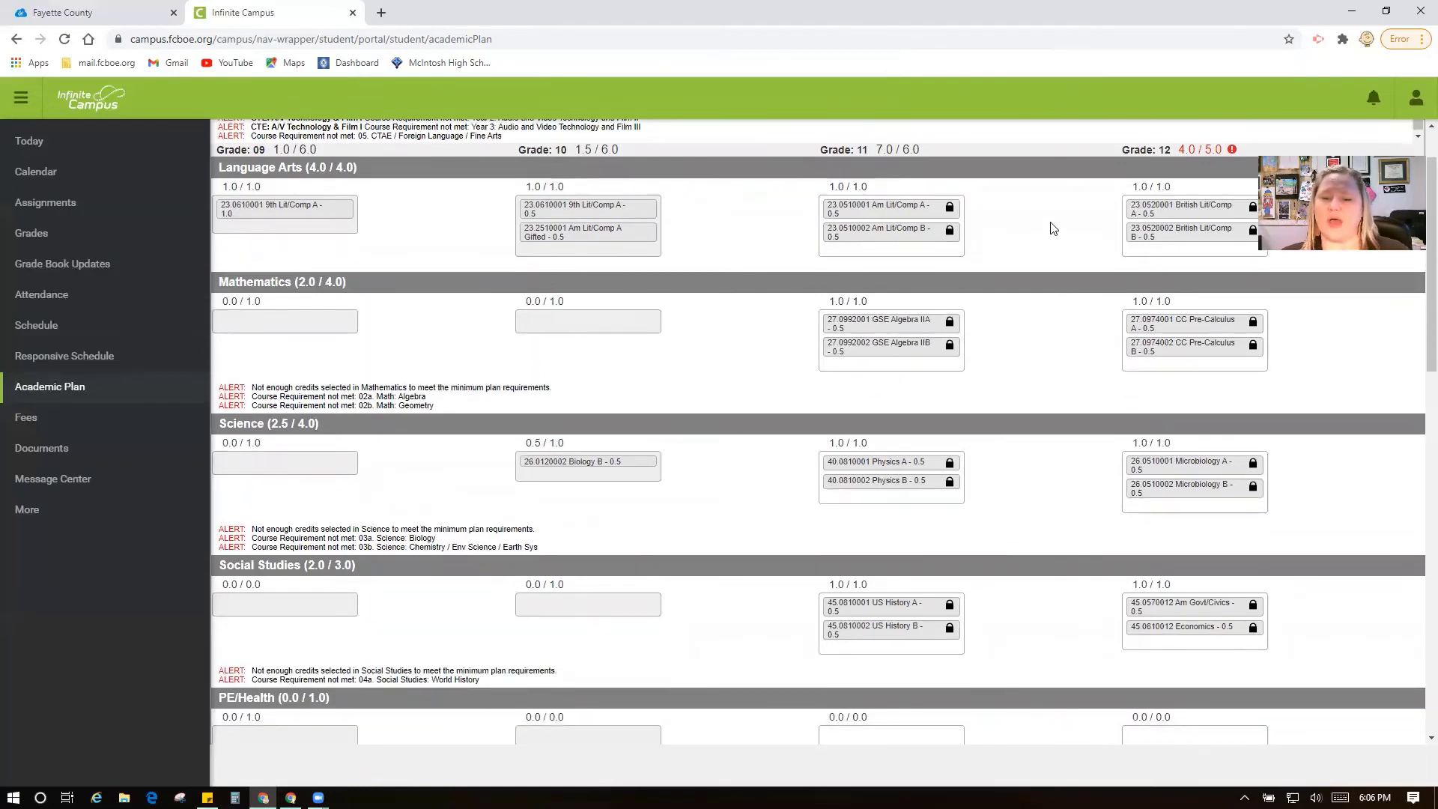
pyautogui.scroll(-1, 1037, 610)
pyautogui.scroll(-4, 1037, 604)
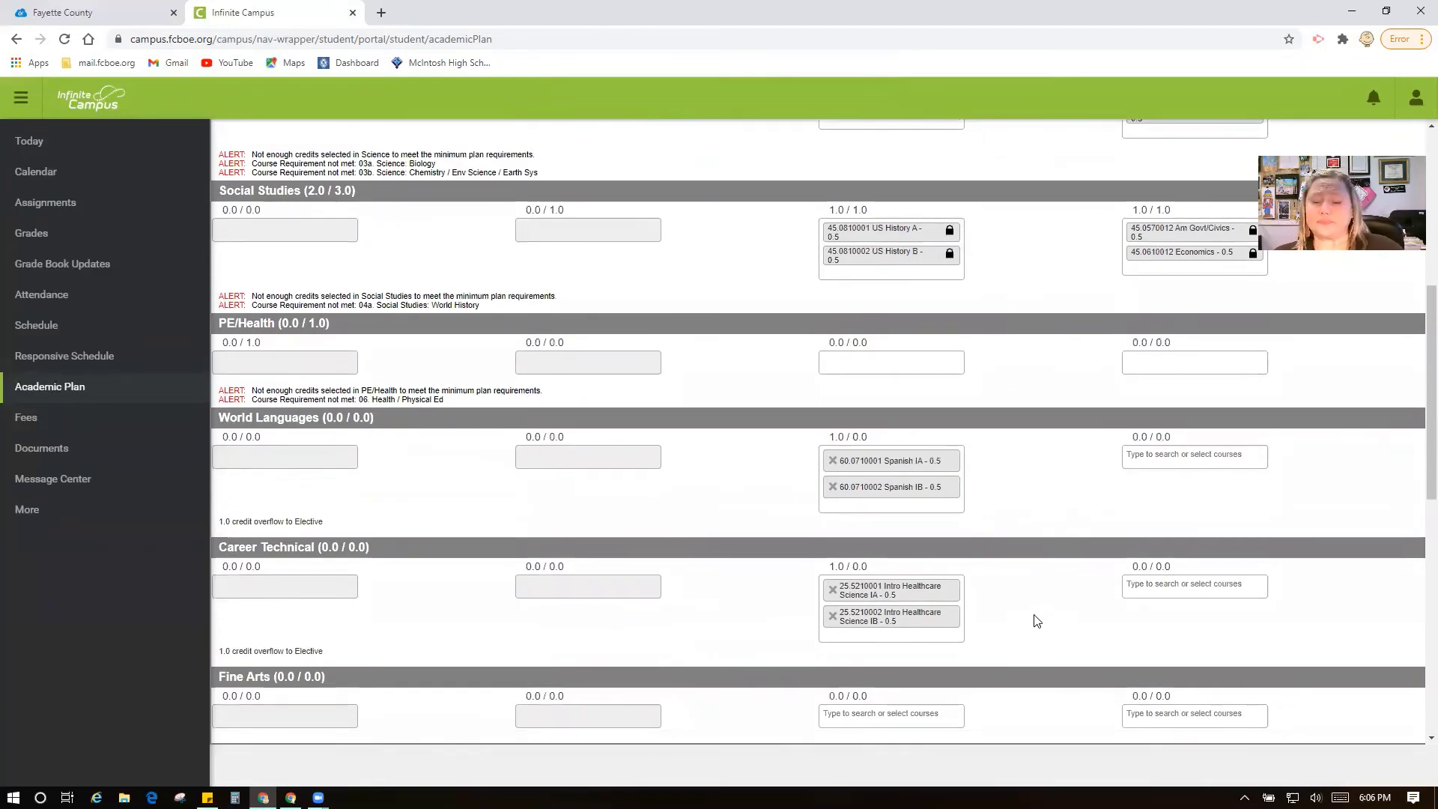
pyautogui.scroll(4, 1036, 611)
pyautogui.scroll(1, 1043, 591)
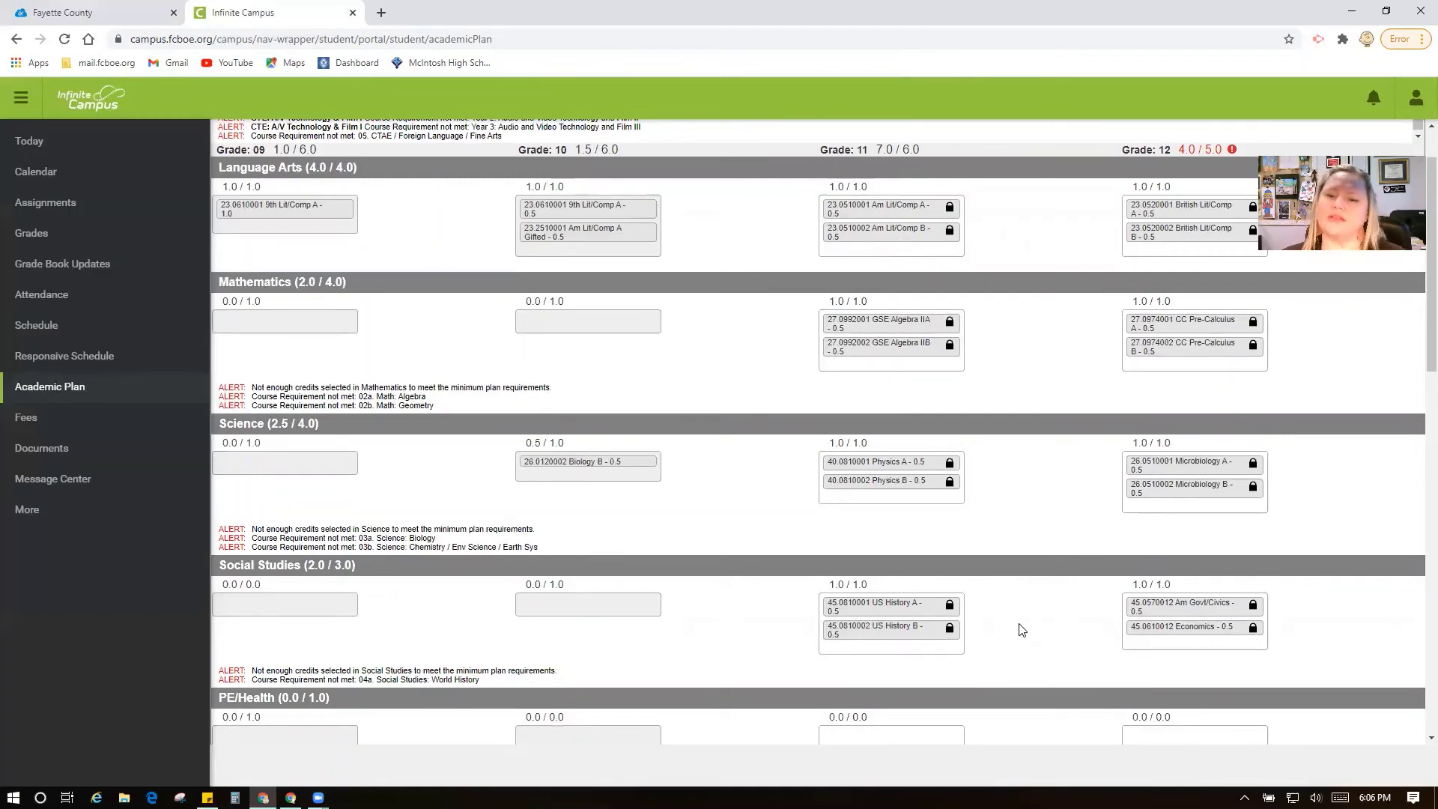
pyautogui.scroll(-1, 1033, 609)
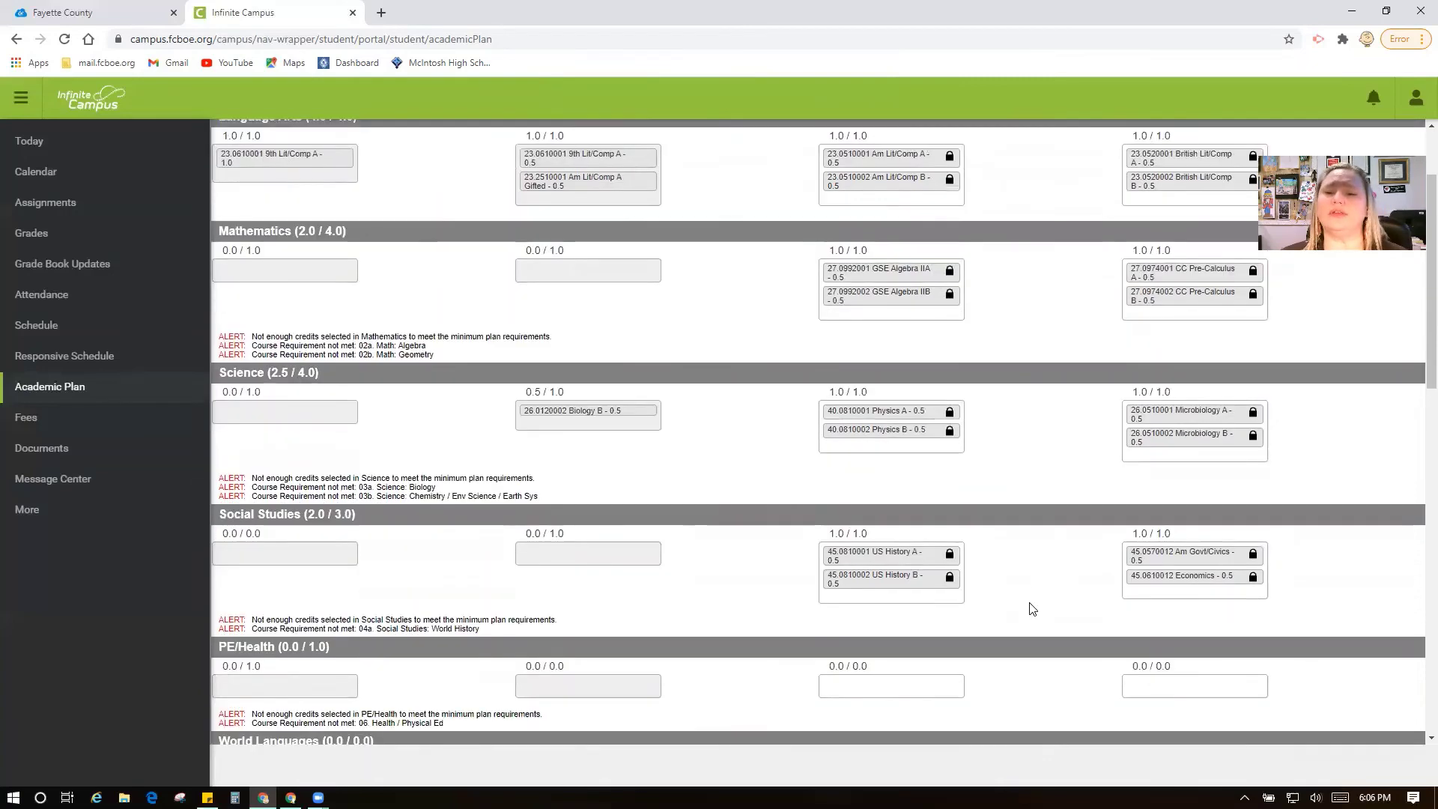
pyautogui.scroll(-7, 1033, 609)
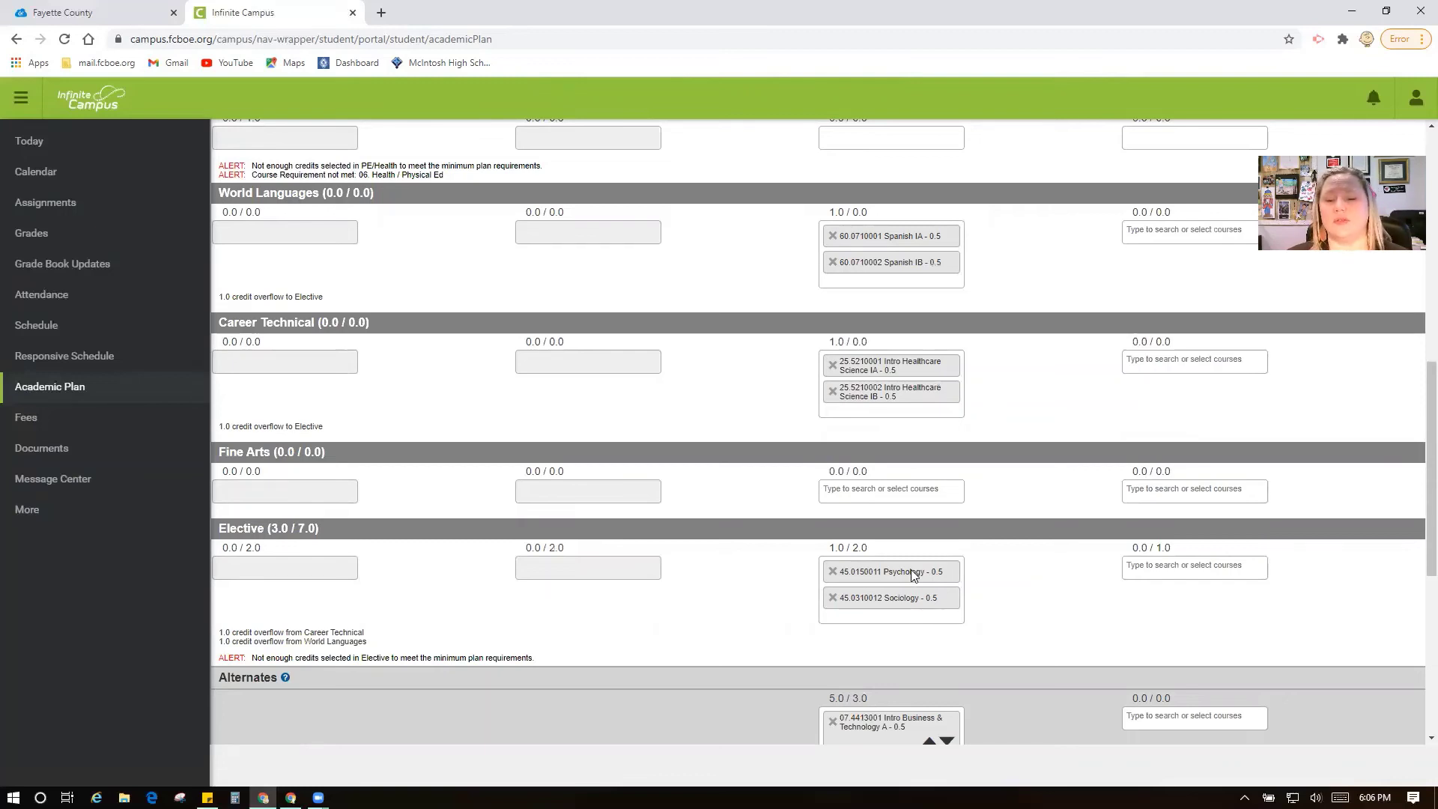
pyautogui.click(896, 618)
pyautogui.write('ap')
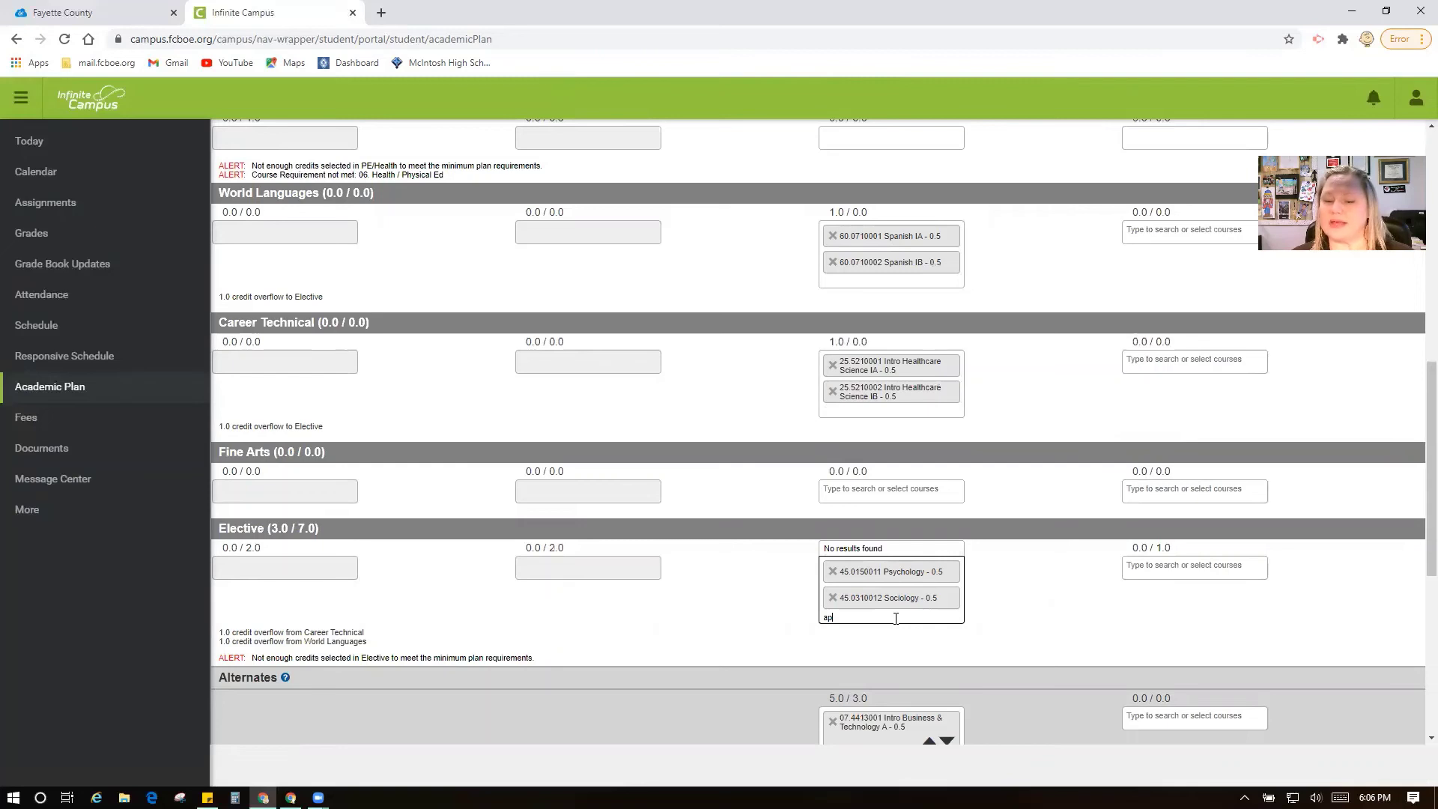
pyautogui.press('BackSpace')
pyautogui.press('BackSpace')
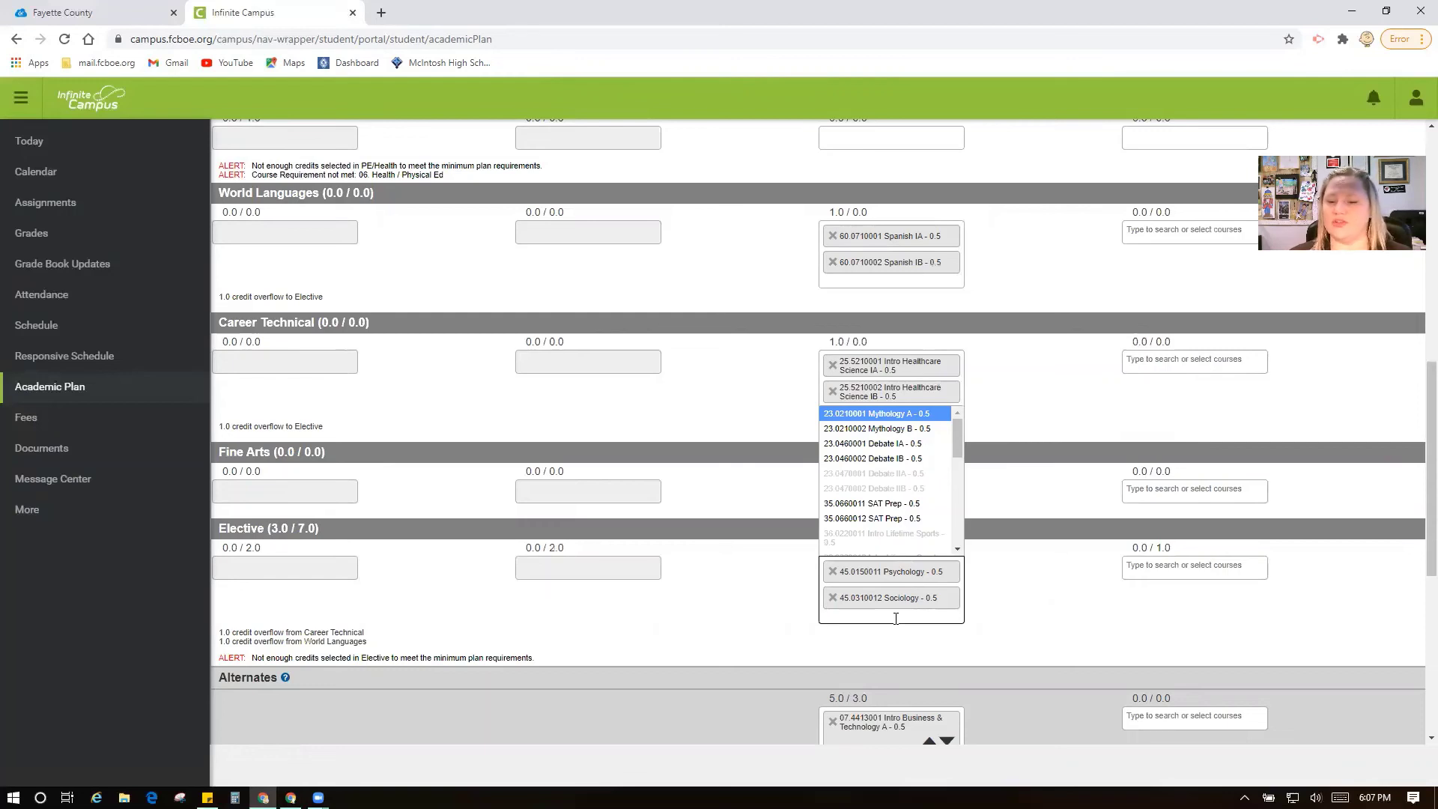
pyautogui.click(1079, 639)
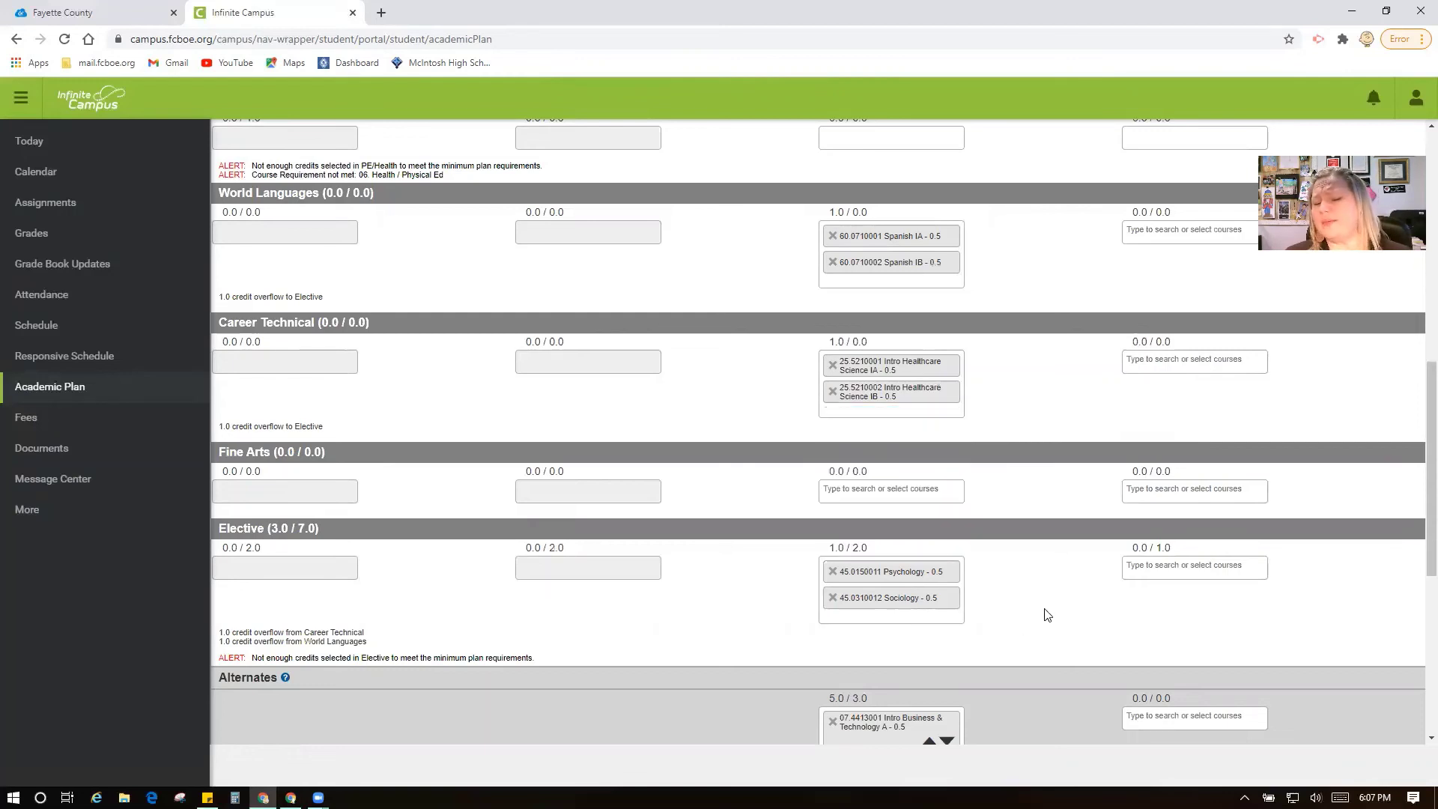
pyautogui.scroll(-1, 1047, 615)
pyautogui.scroll(-1, 1014, 538)
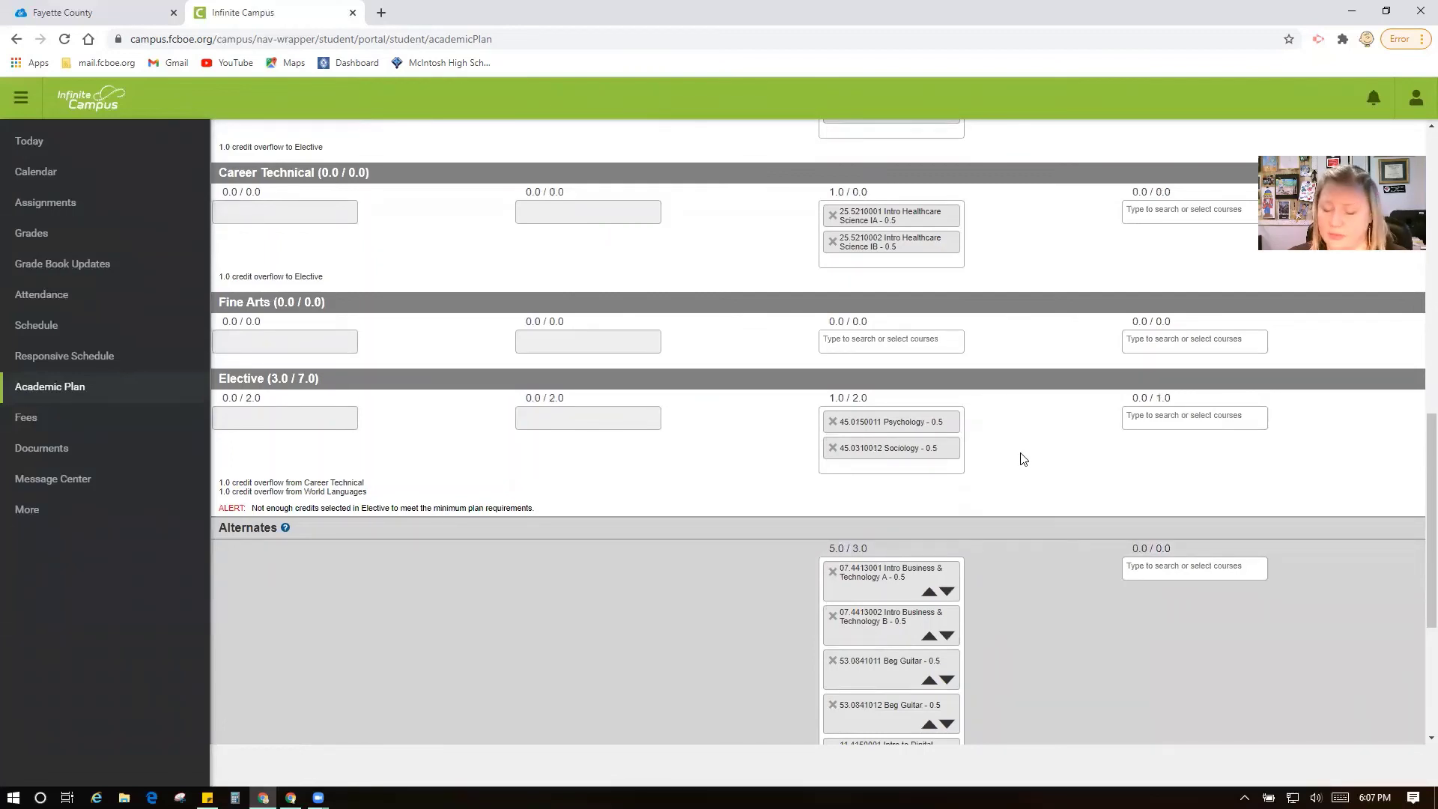
pyautogui.scroll(-2, 1024, 449)
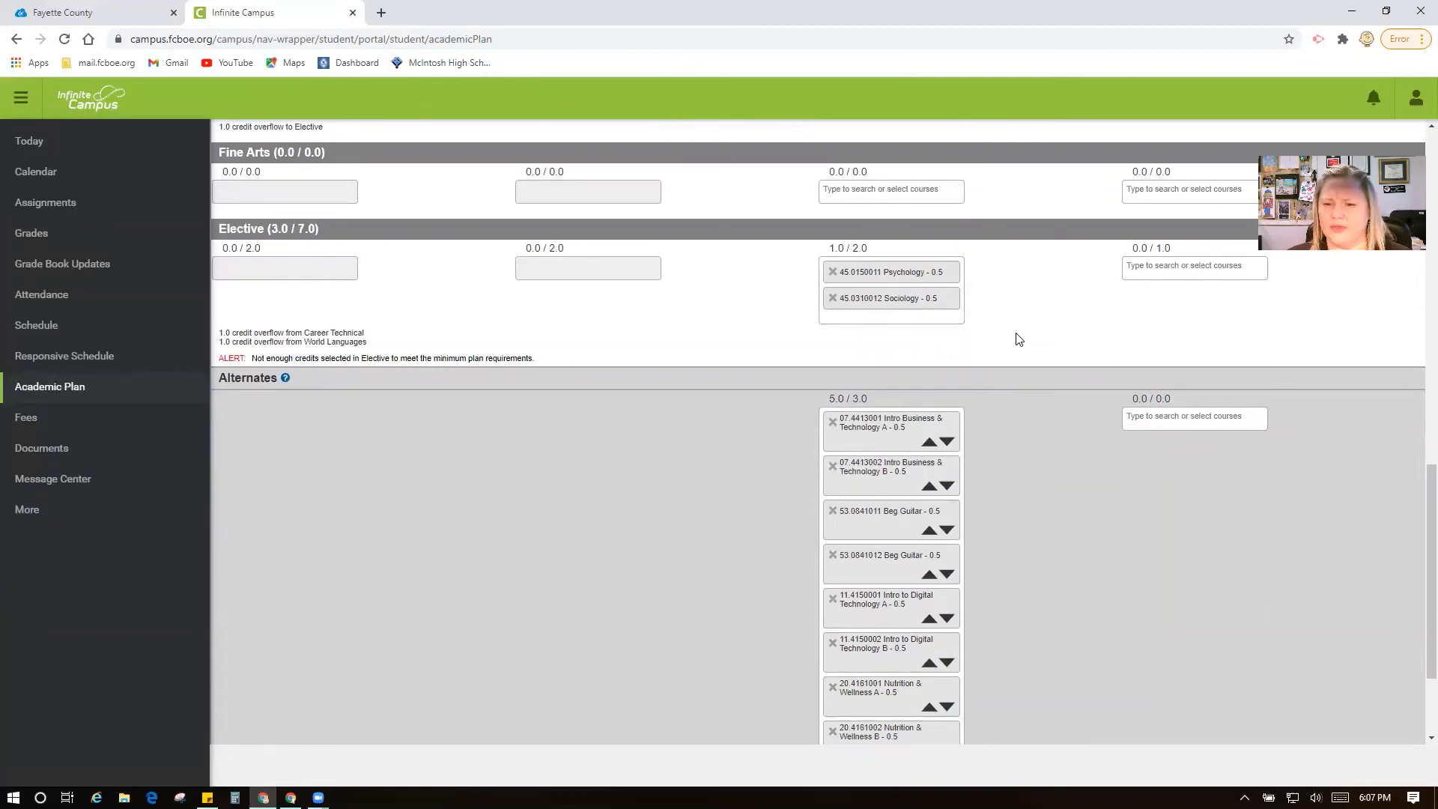
pyautogui.scroll(-2, 1017, 341)
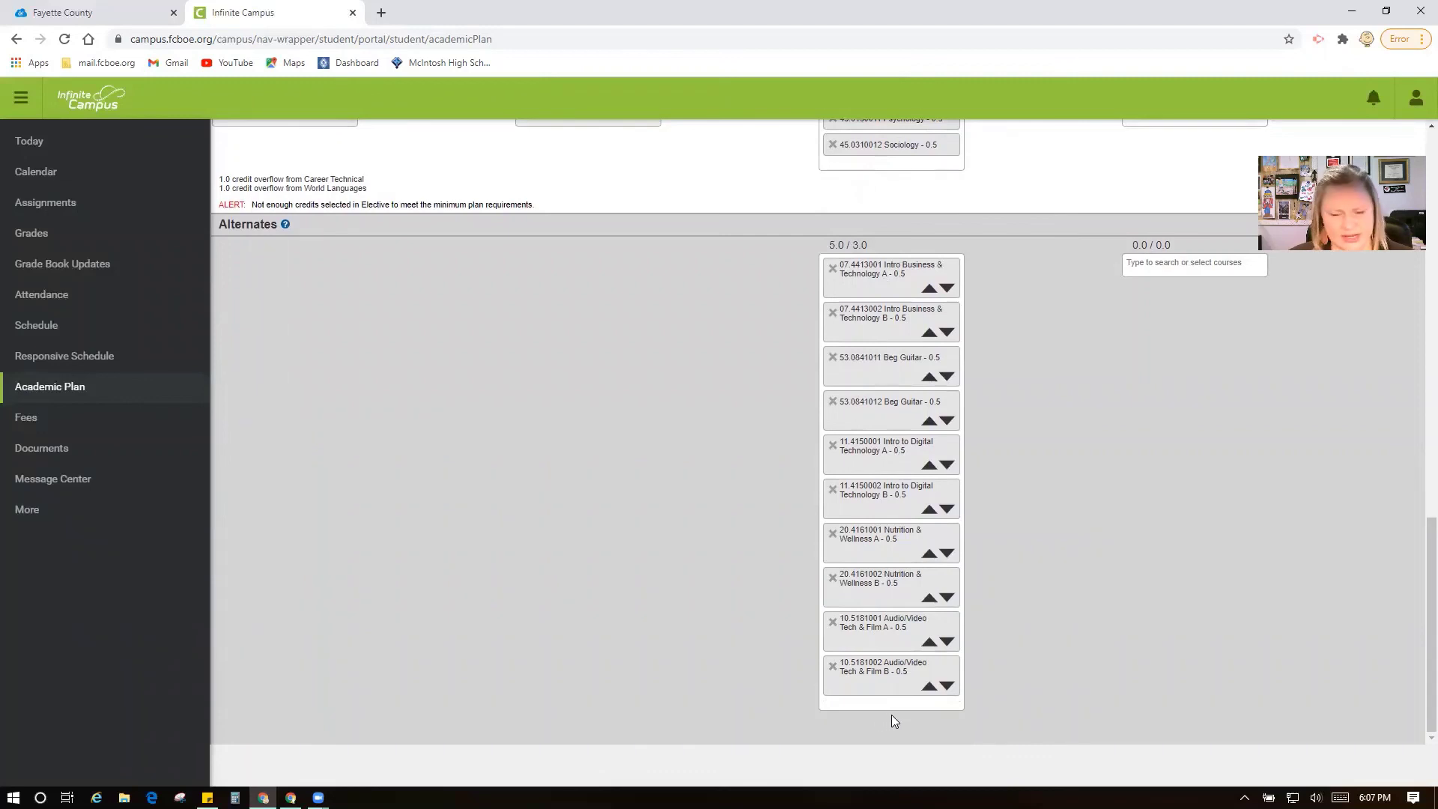
pyautogui.scroll(2, 1024, 652)
pyautogui.scroll(3, 1028, 650)
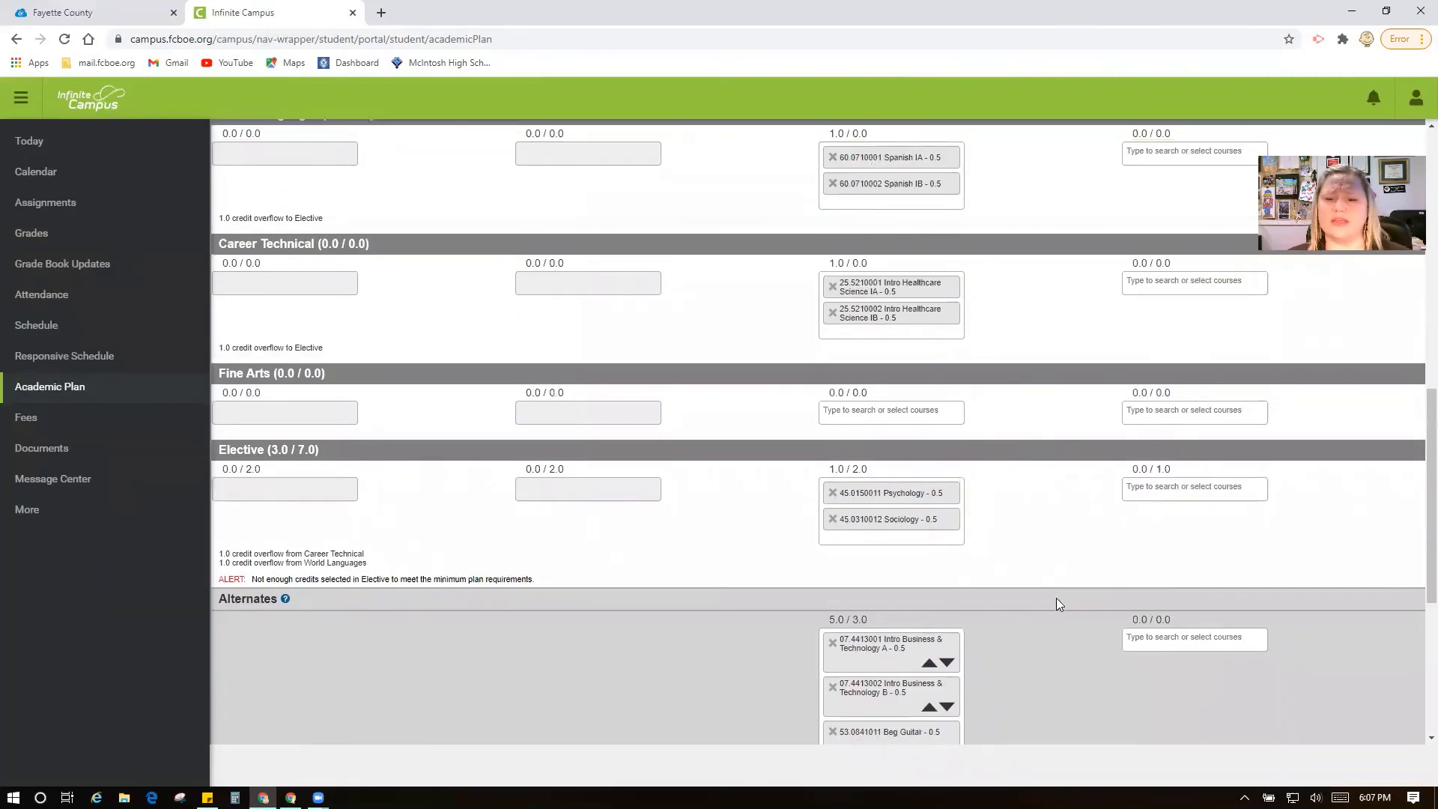
pyautogui.scroll(-5, 1045, 616)
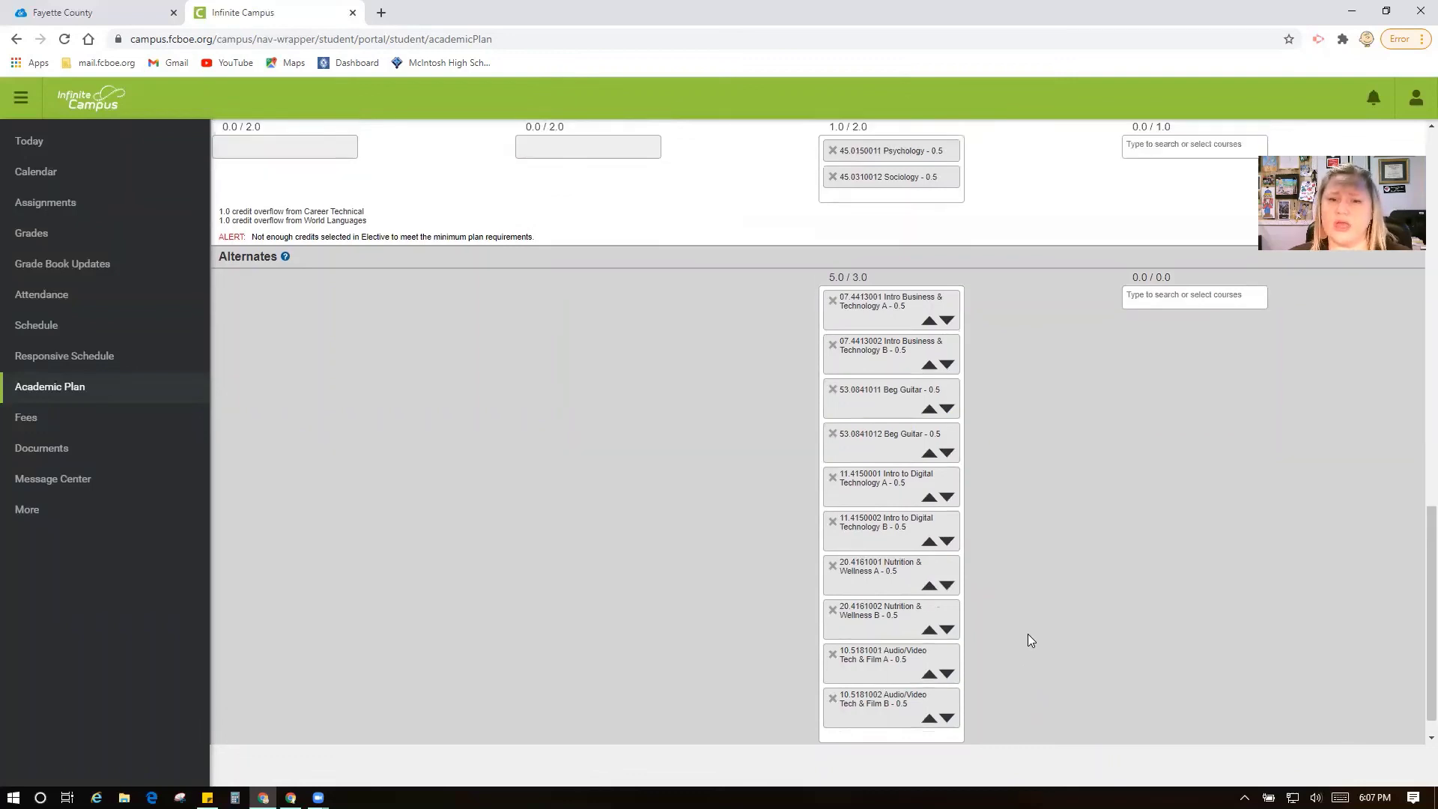
pyautogui.scroll(20, 1007, 632)
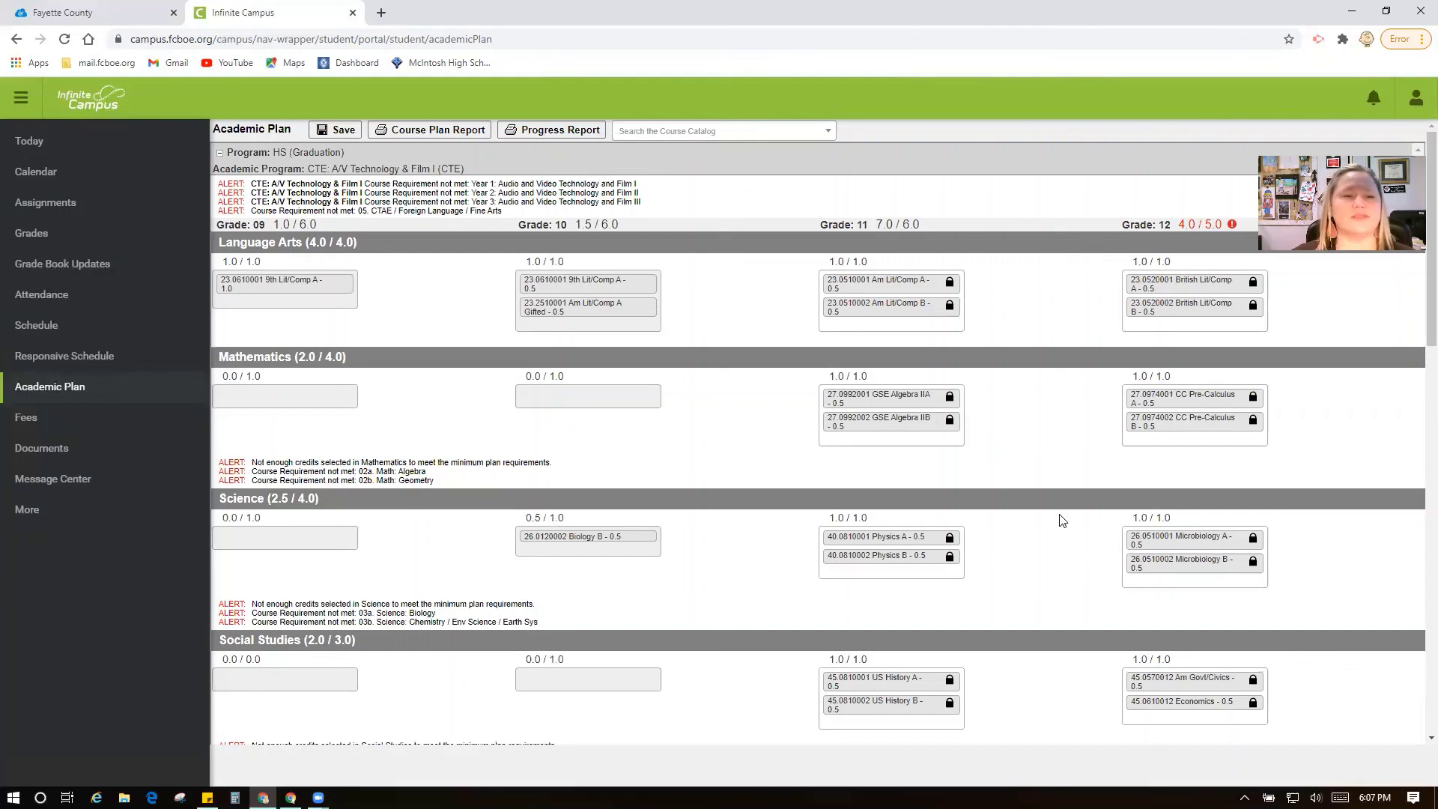
# Browse McIntosh High School's Curriculum and Eighth Grade Transition page via Student Resources, then go back to the homepage
pyautogui.click(471, 58)
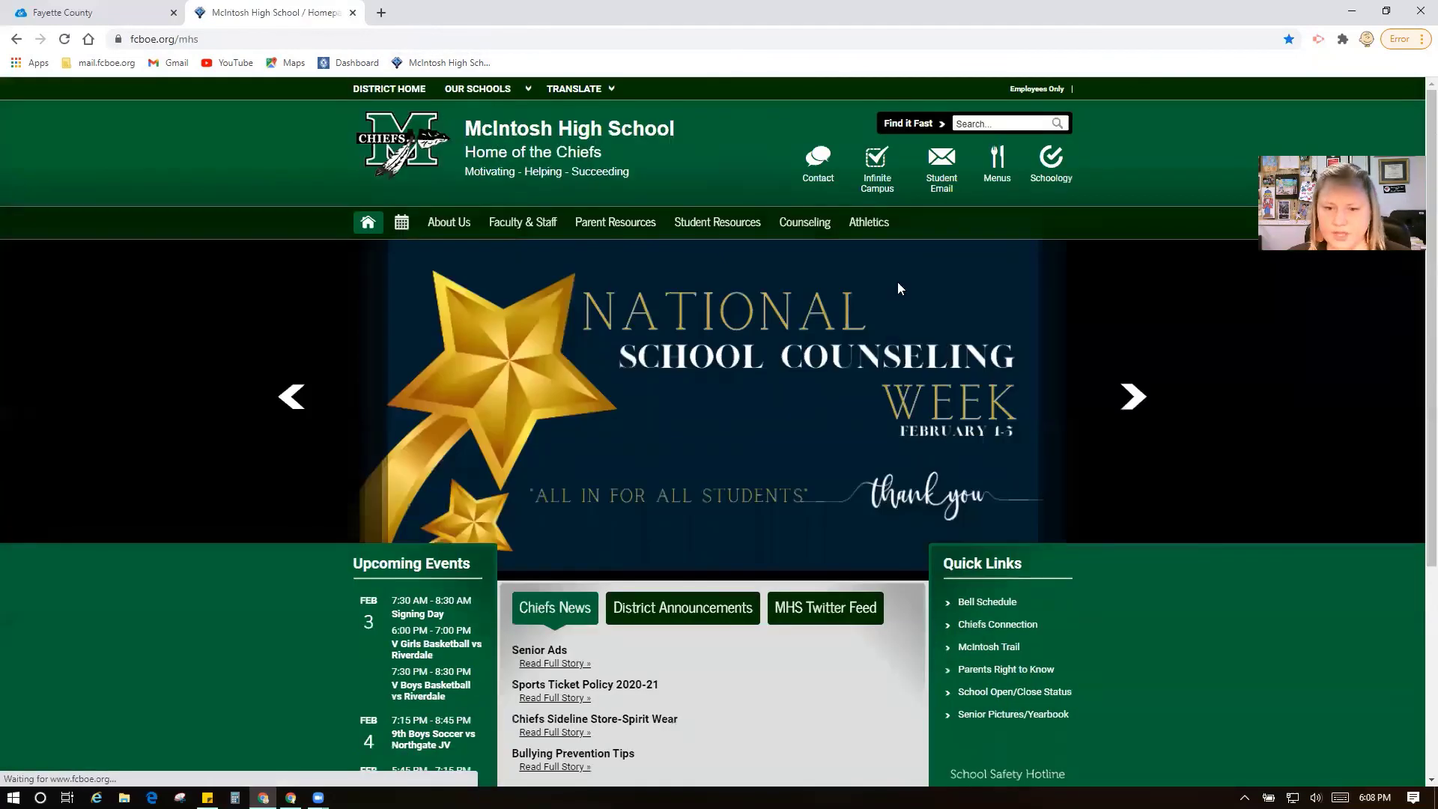
pyautogui.click(712, 222)
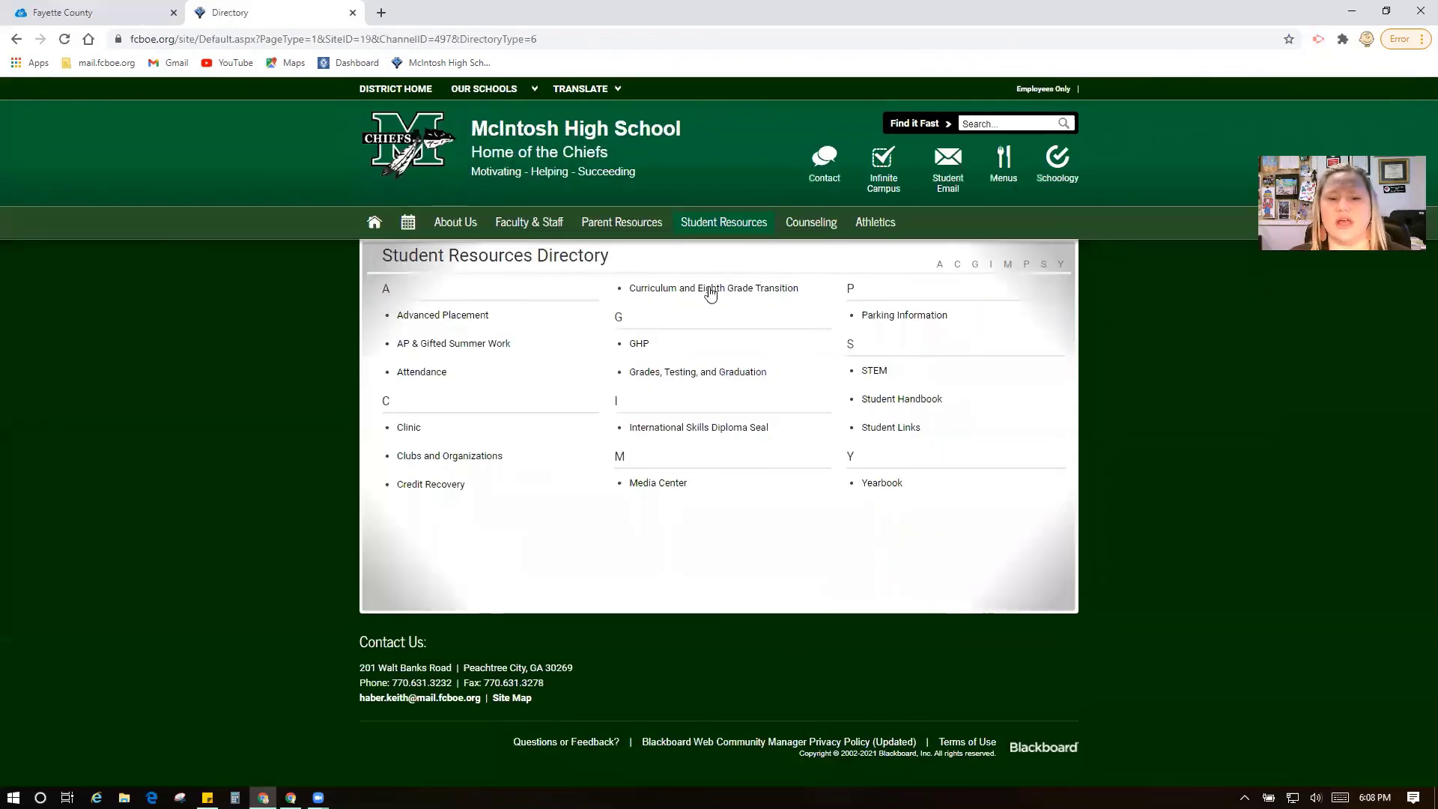
pyautogui.click(707, 295)
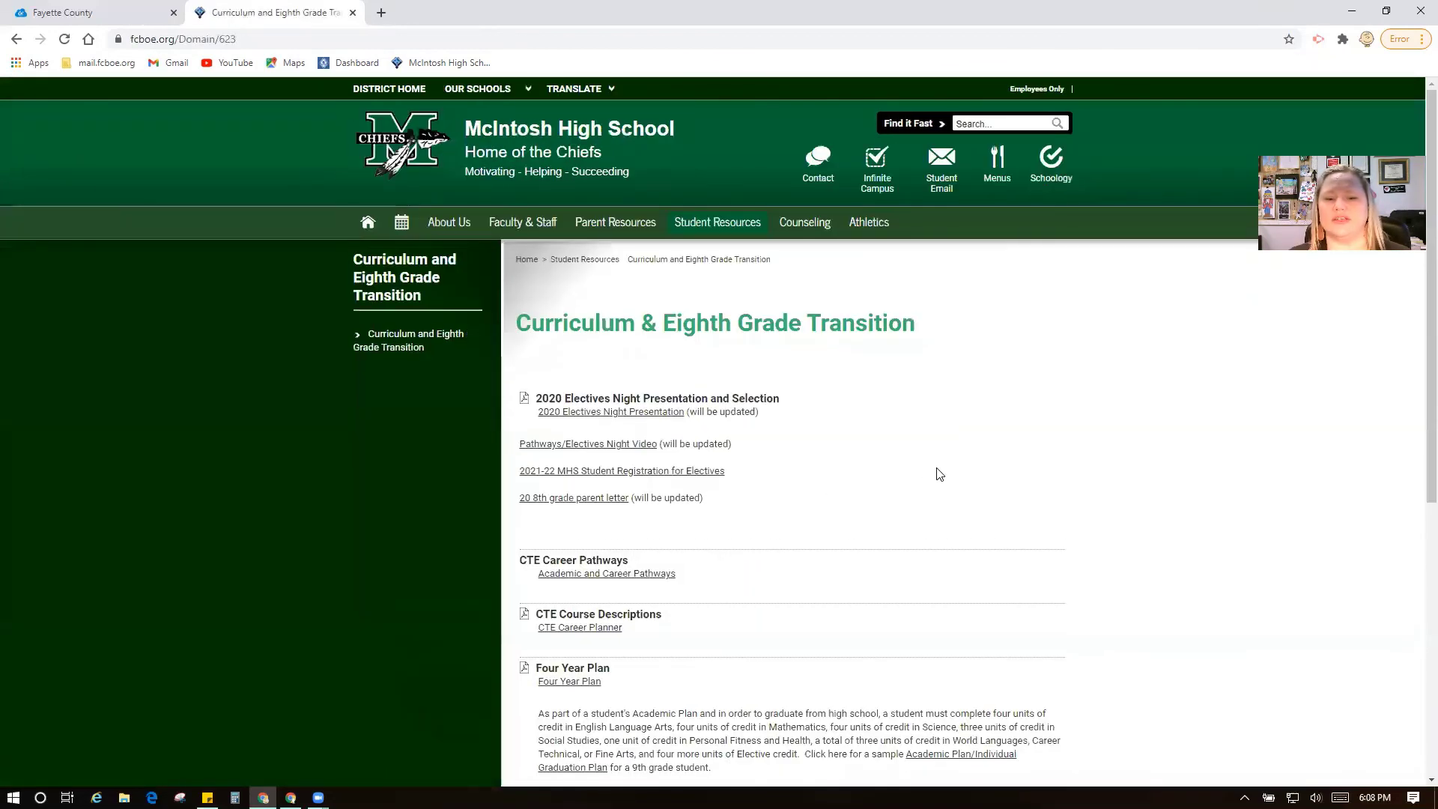
pyautogui.scroll(-2, 939, 474)
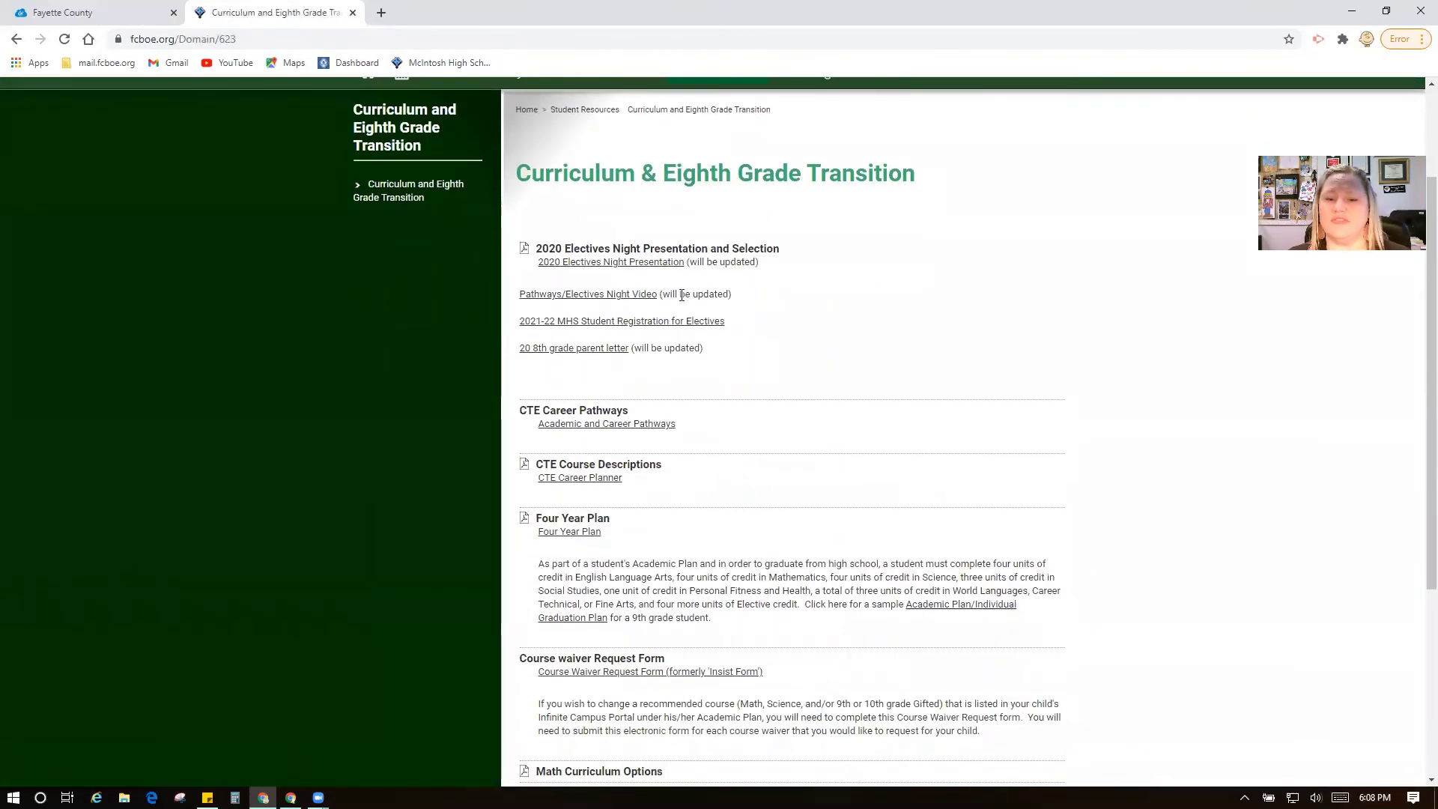
pyautogui.scroll(-2, 979, 449)
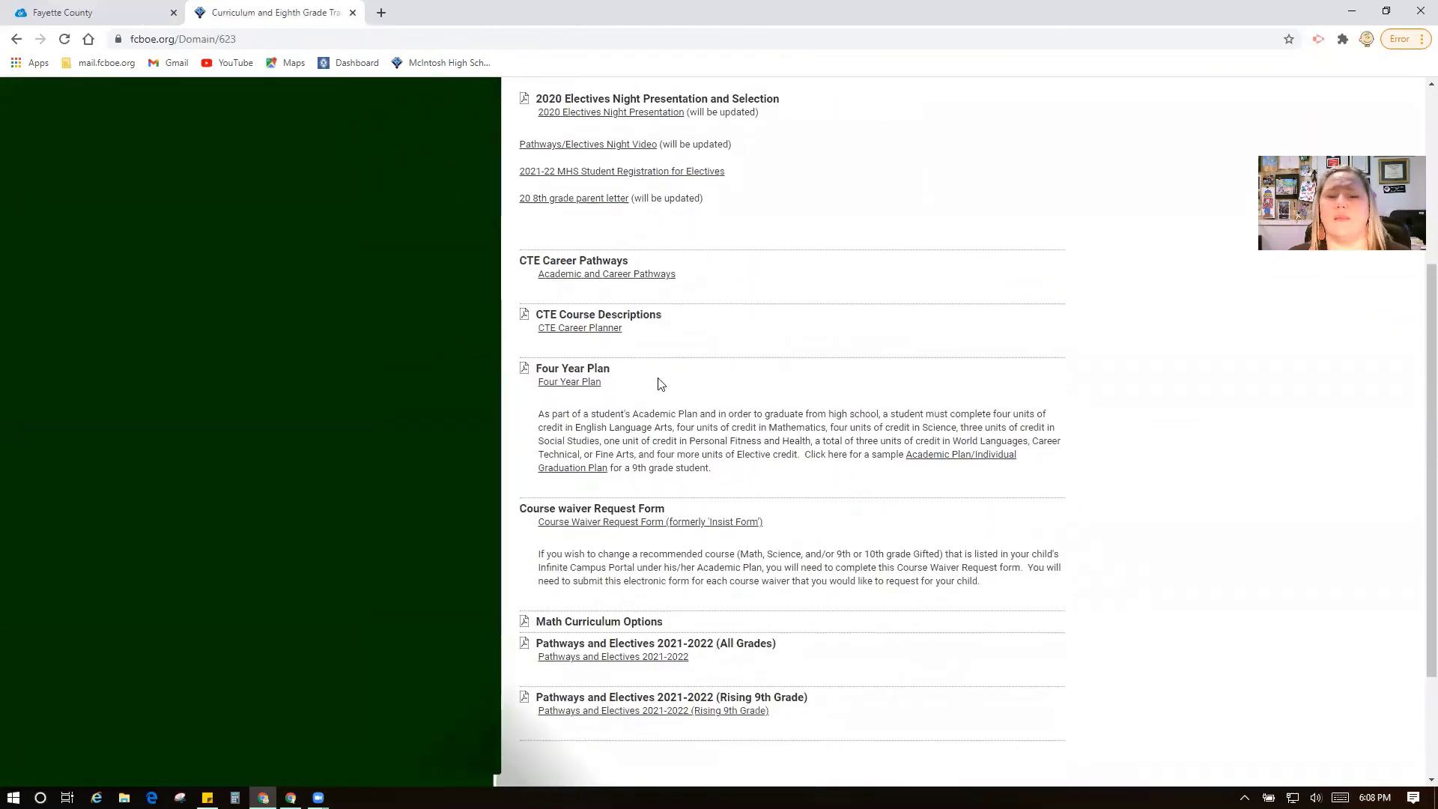
pyautogui.scroll(-2, 805, 390)
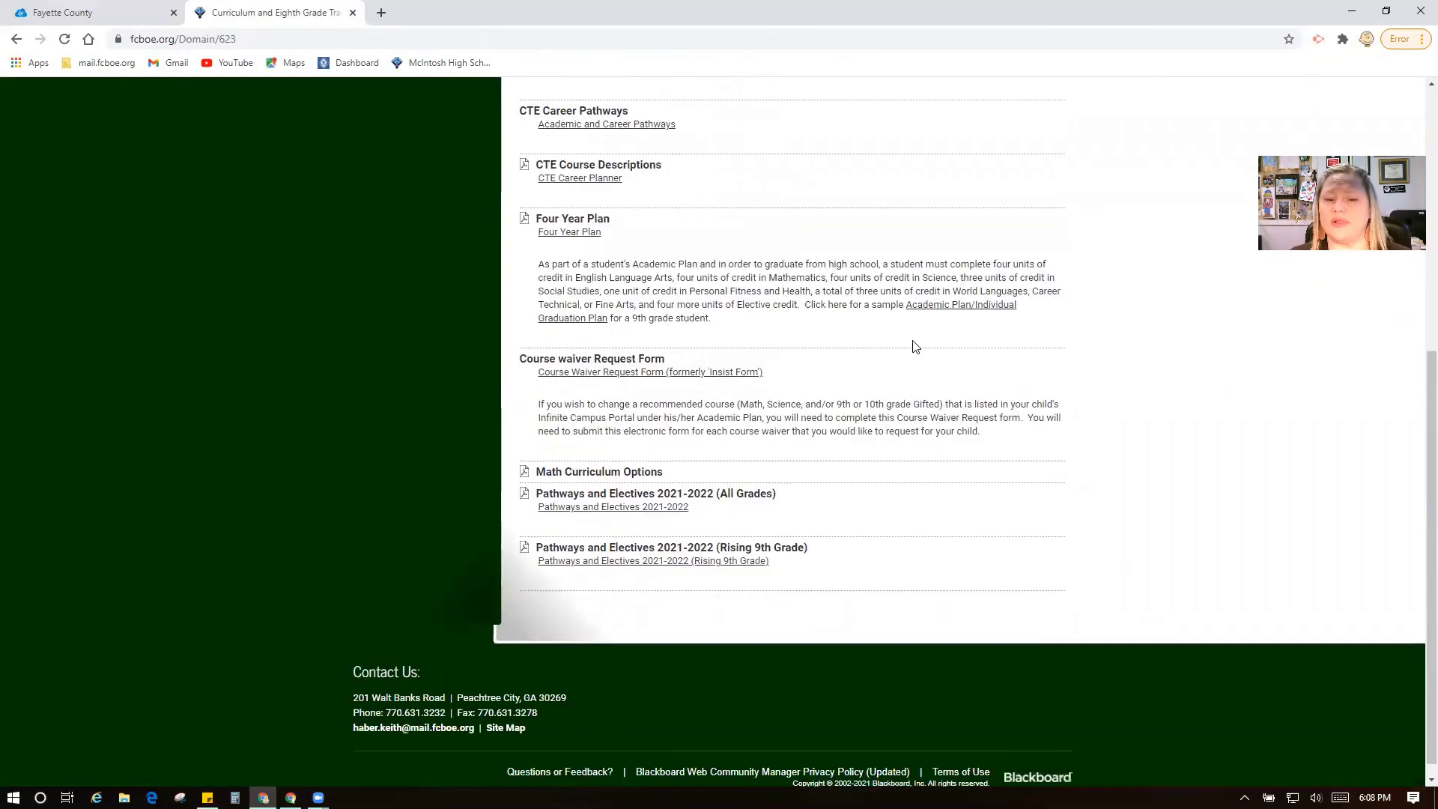
pyautogui.scroll(1, 915, 338)
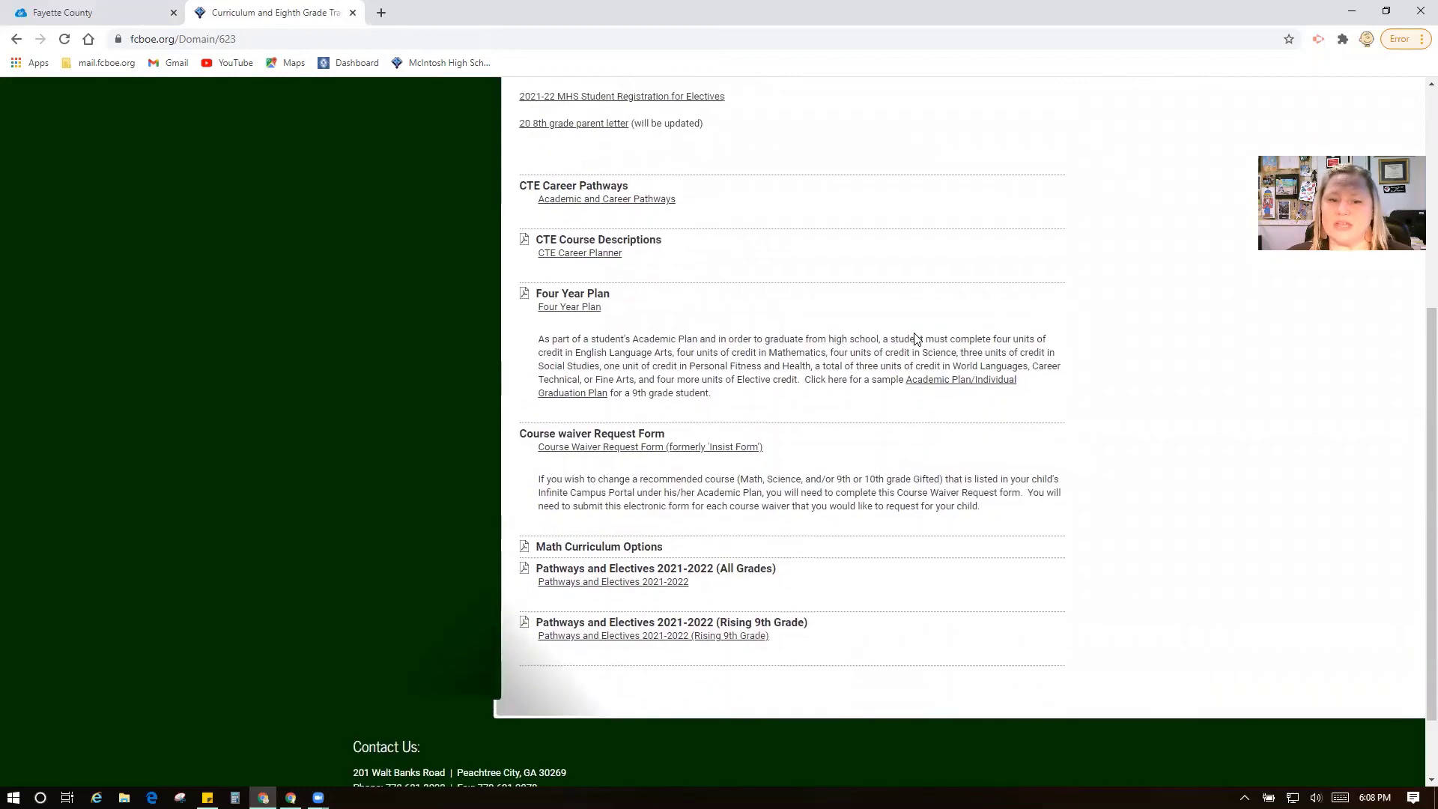
pyautogui.scroll(5, 925, 367)
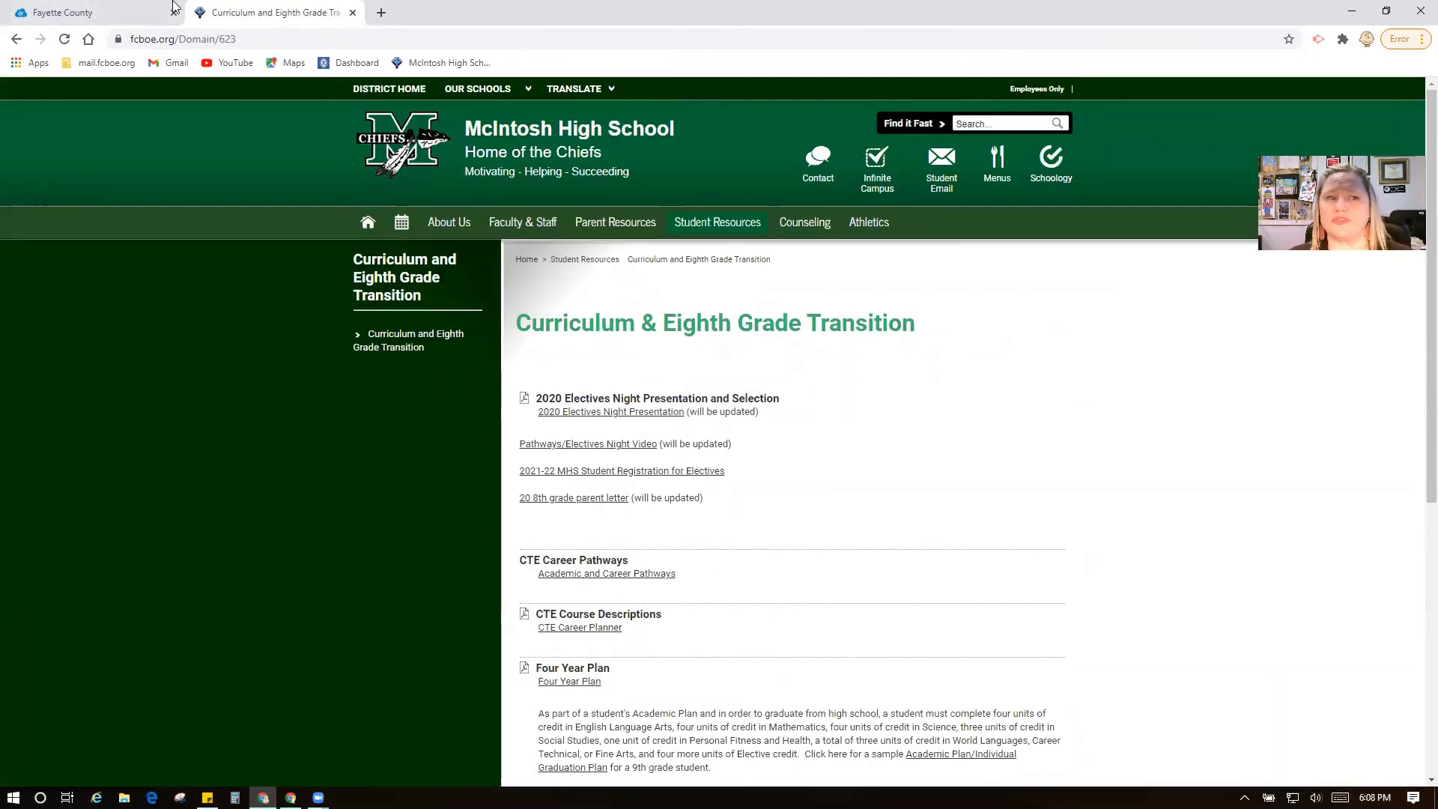
pyautogui.click(17, 39)
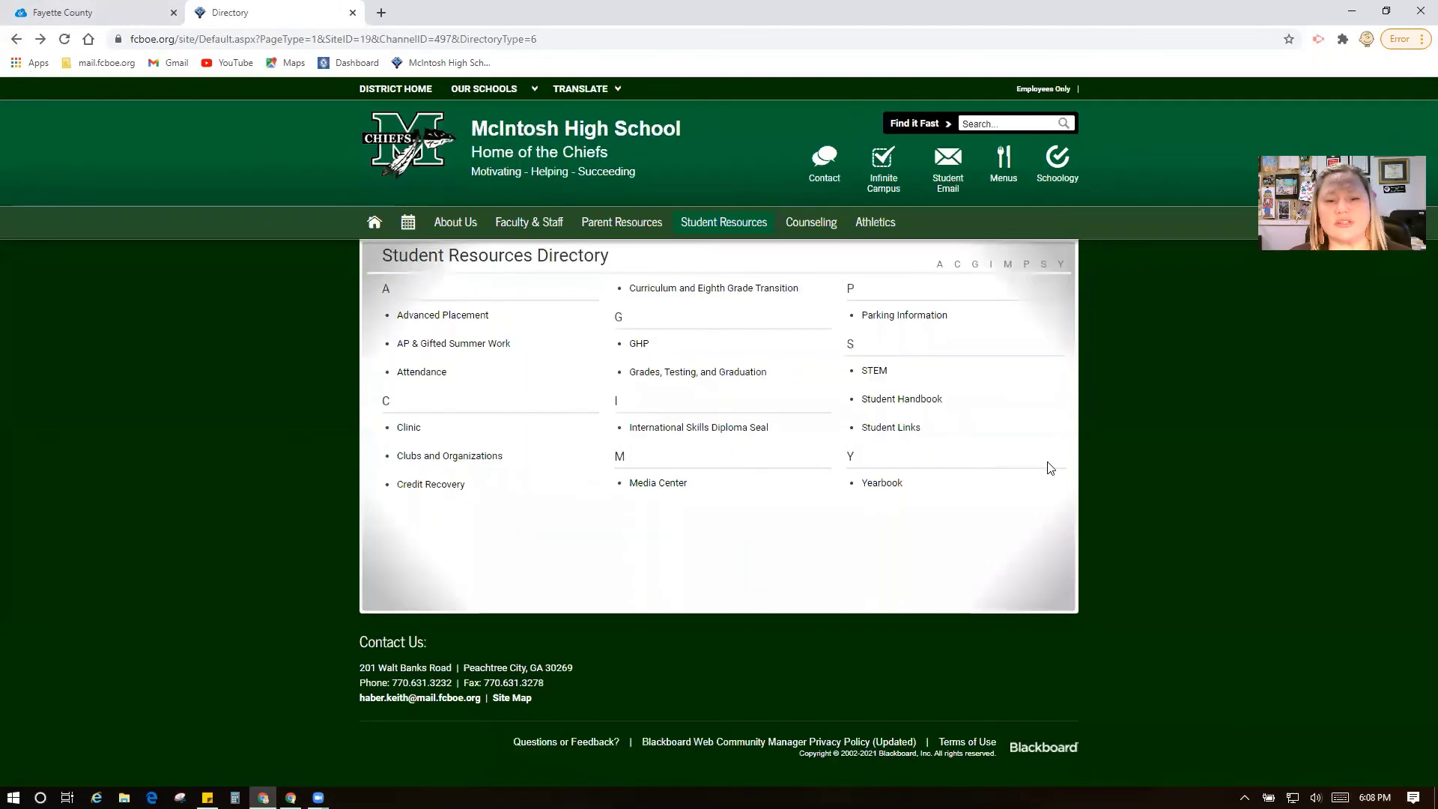
pyautogui.click(16, 42)
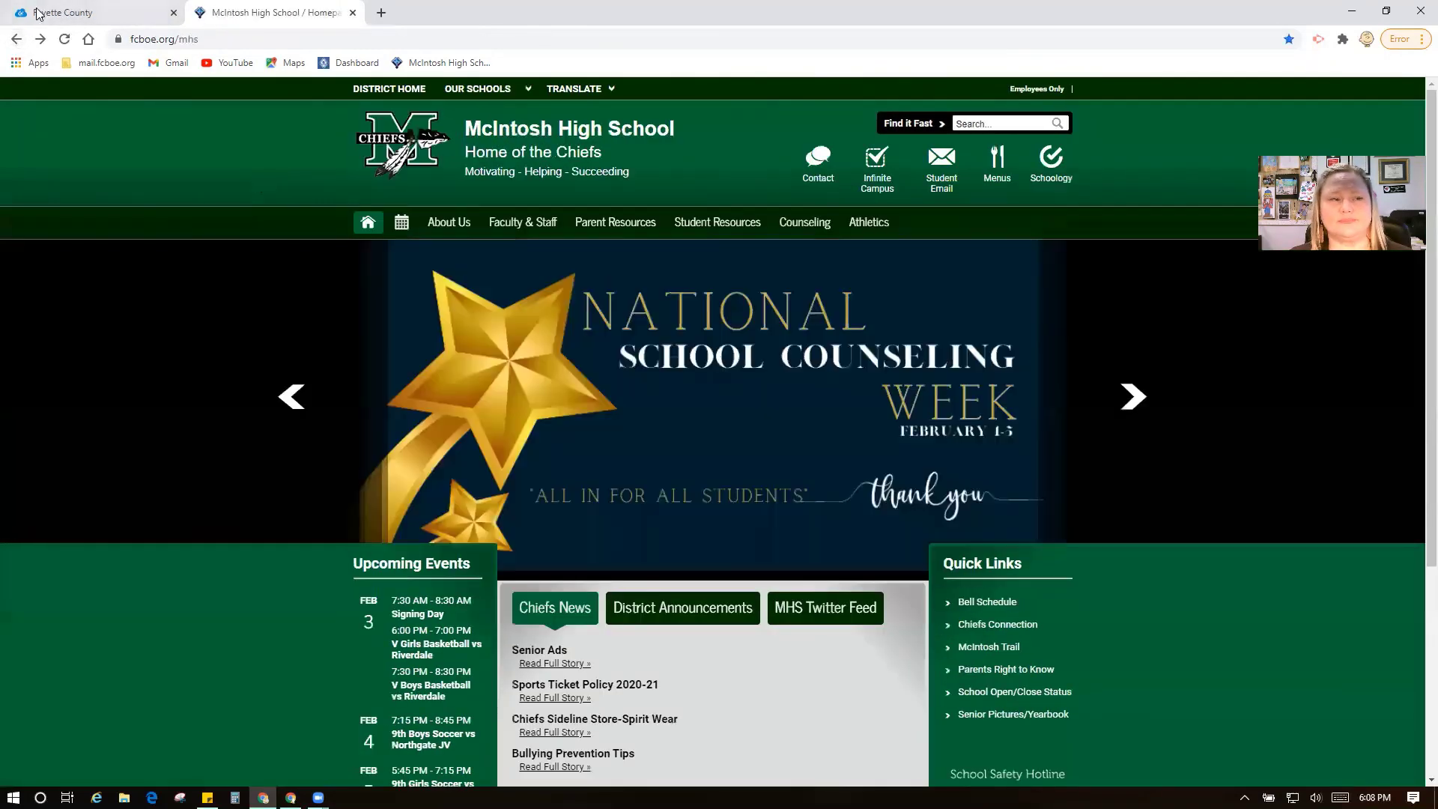
# Go back to the Infinite Campus Academic Plan page with In-State and Four Year Public choices
pyautogui.click(16, 42)
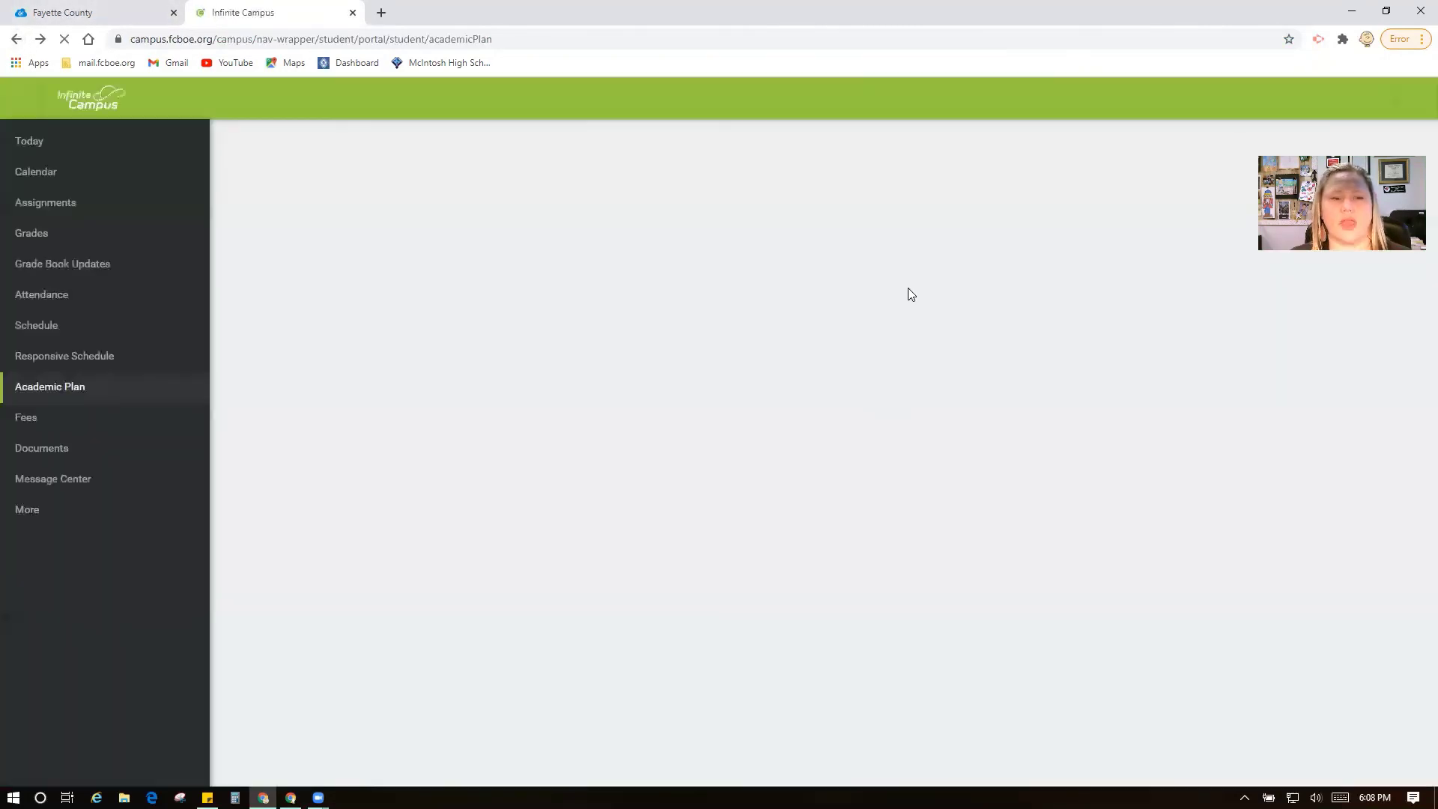